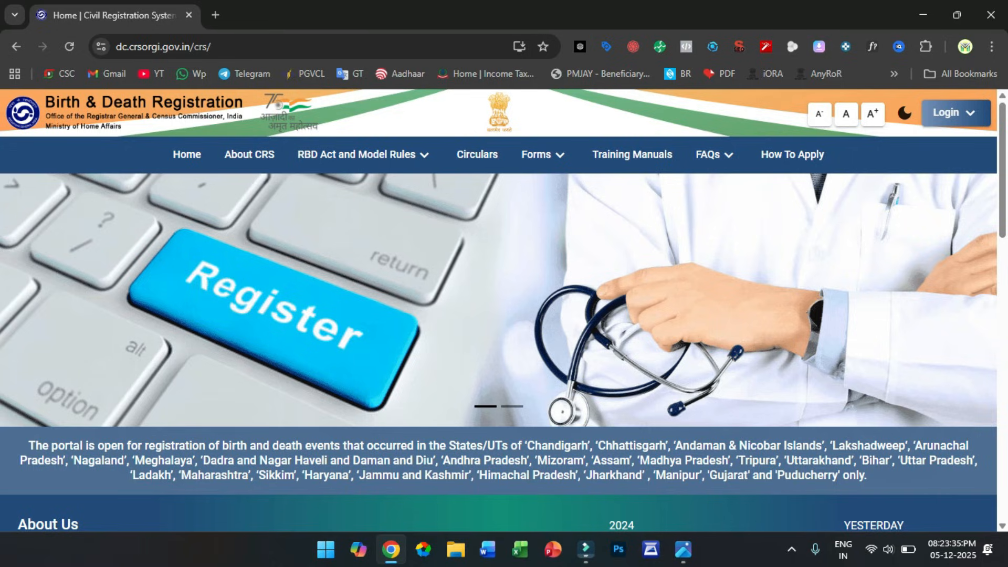
Go through Login > General Public to the General Public Login card and start a new sign-up
{"action": "left_click", "coordinate": [956, 113]}
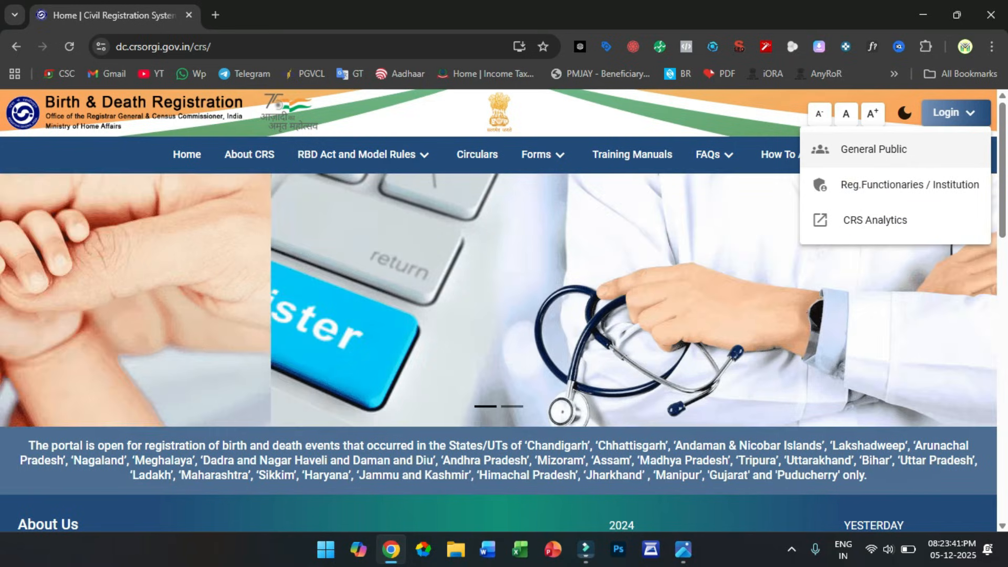
{"action": "left_click", "coordinate": [874, 149]}
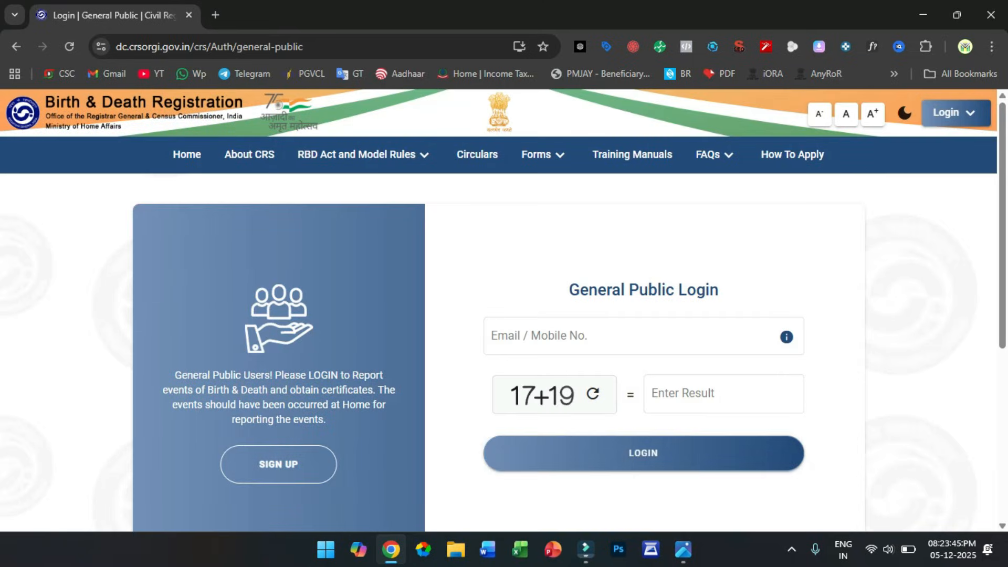
{"action": "scroll", "coordinate": [644, 310], "scroll_direction": "down", "scroll_amount": 1}
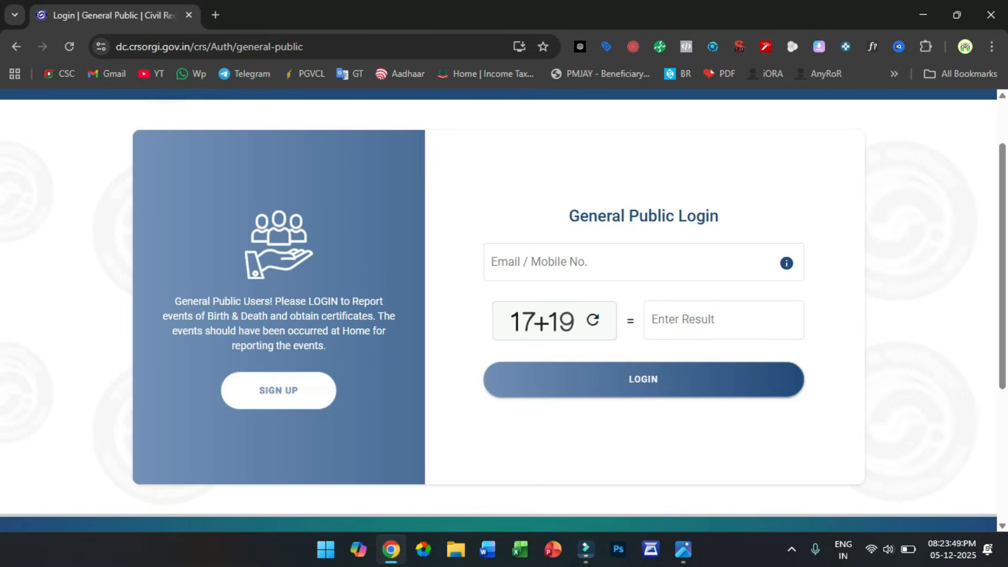
{"action": "left_click", "coordinate": [278, 390]}
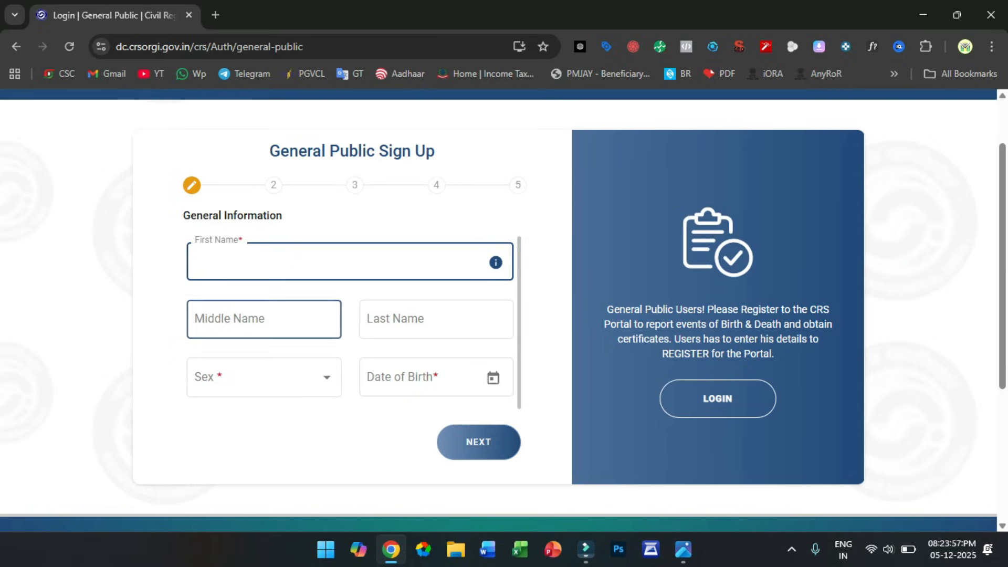
{"action": "left_click", "coordinate": [264, 377]}
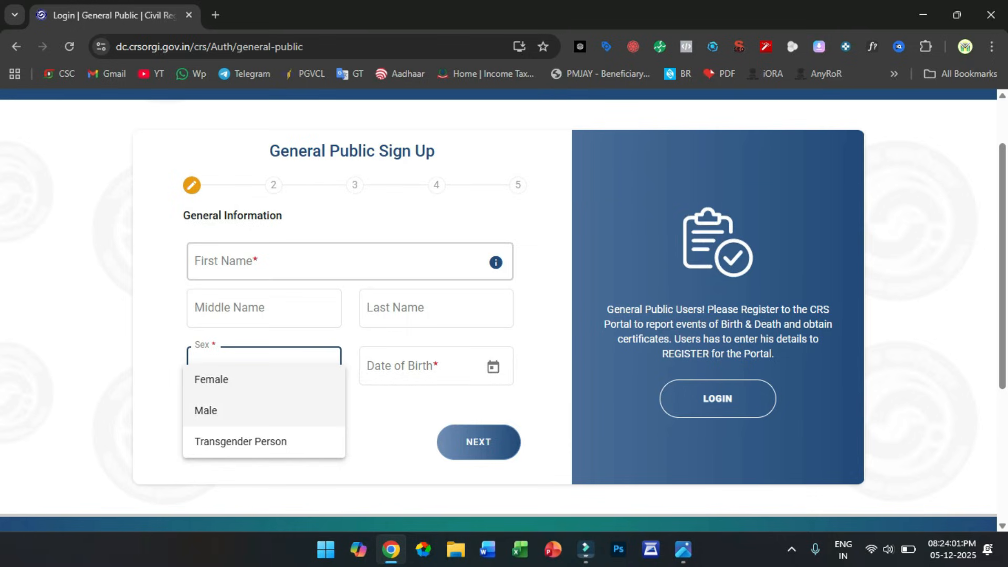
{"action": "left_click", "coordinate": [205, 411]}
{"action": "left_click", "coordinate": [493, 366]}
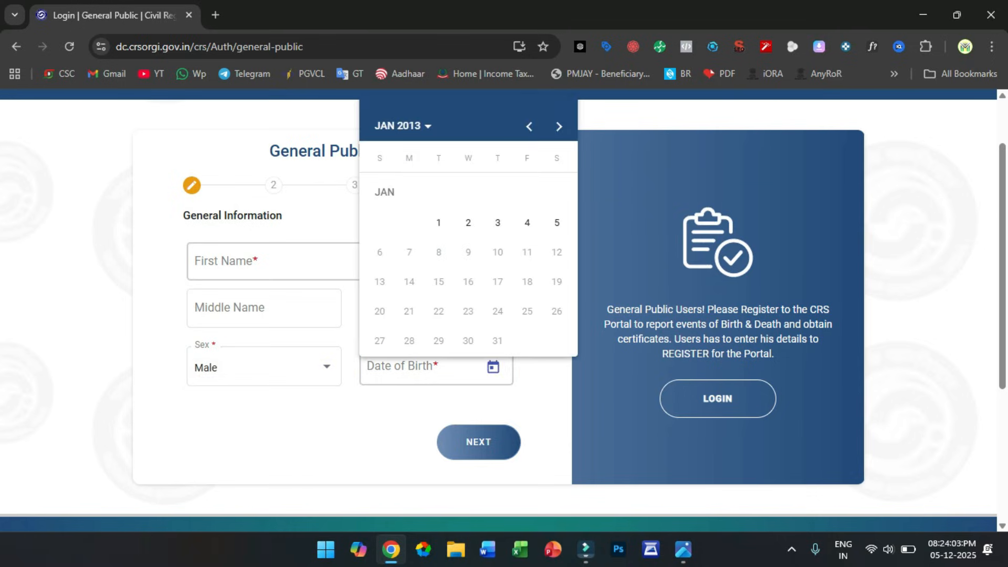
{"action": "left_click", "coordinate": [403, 126]}
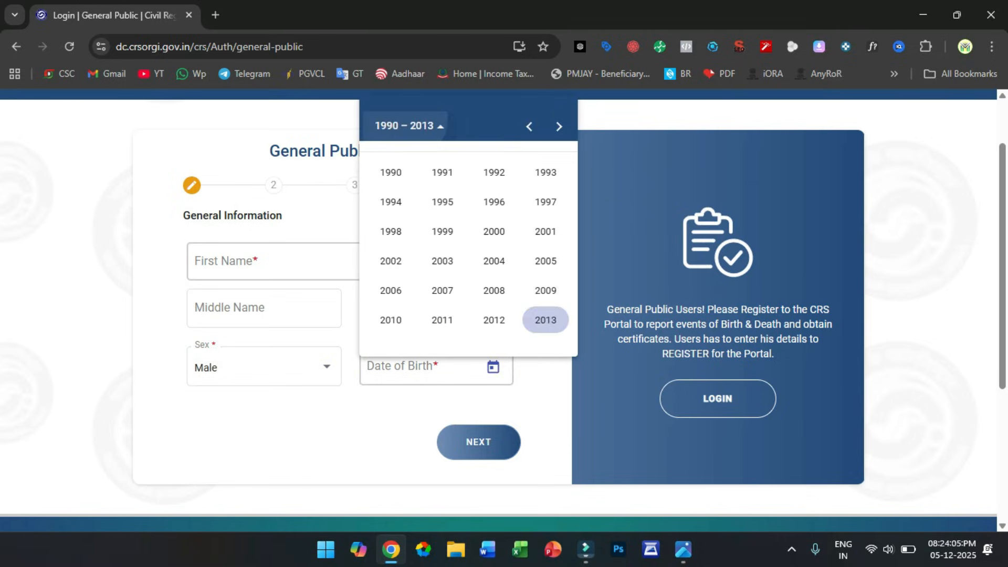
{"action": "left_click", "coordinate": [443, 172]}
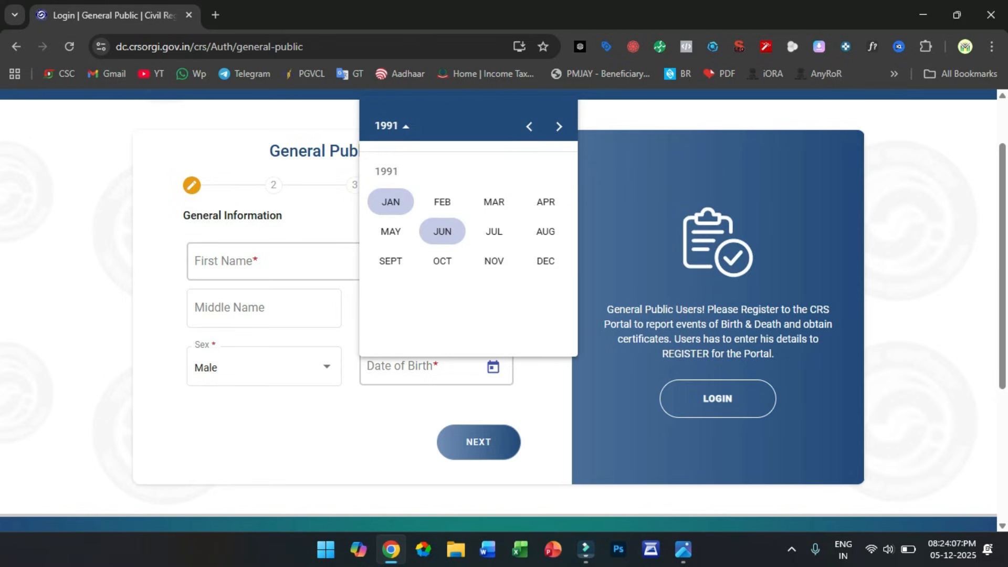
{"action": "left_click", "coordinate": [443, 261]}
{"action": "left_click", "coordinate": [438, 223]}
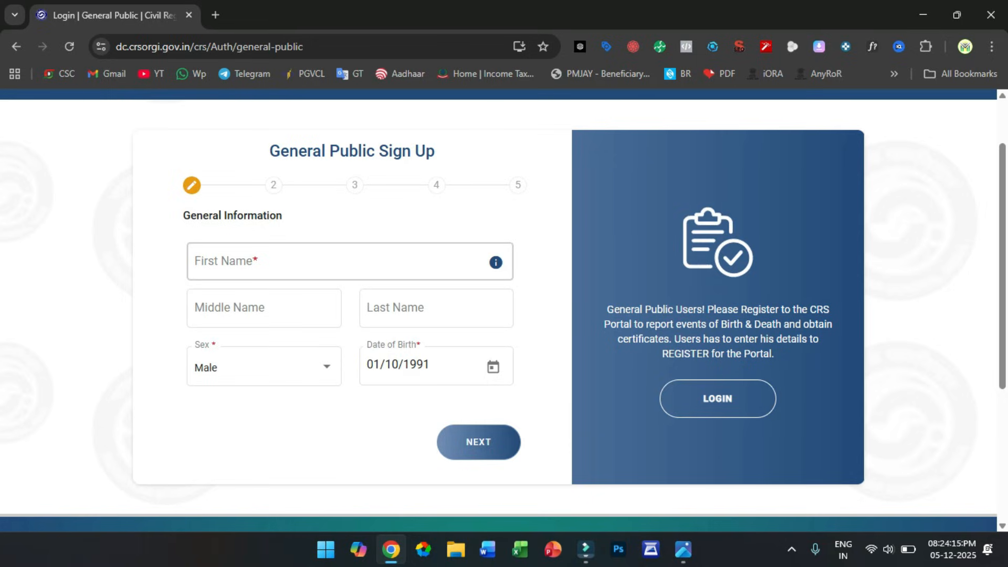
{"action": "left_click", "coordinate": [315, 261]}
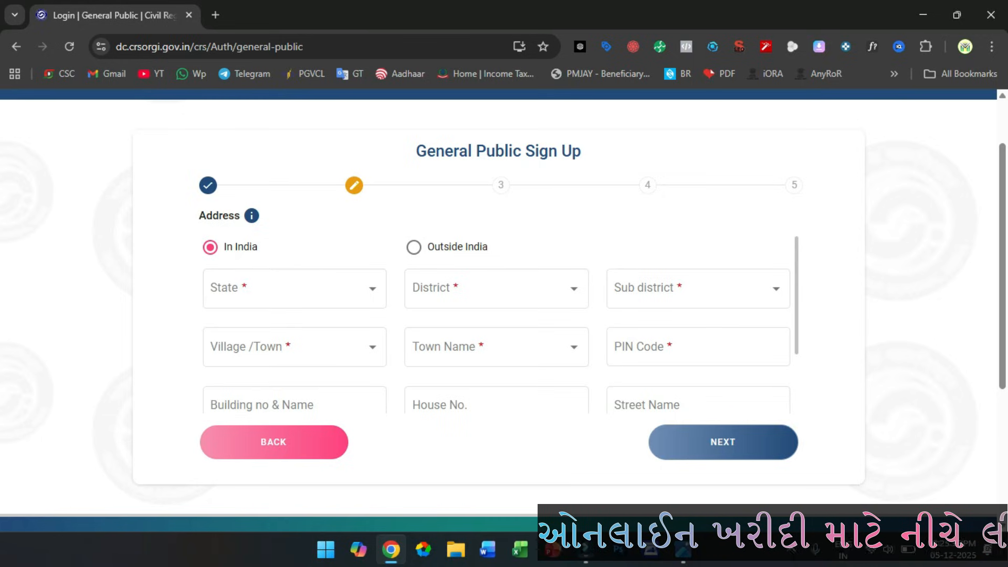
Choose state Gujarat, district Jamnagar and sub-district Jamnagar
{"action": "left_click", "coordinate": [295, 289]}
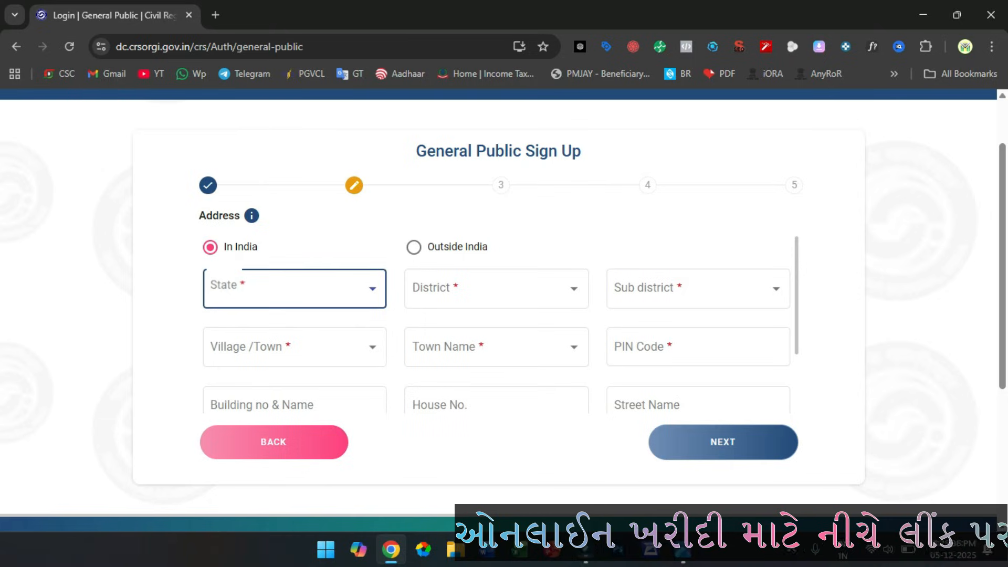
{"action": "scroll", "coordinate": [313, 382], "scroll_direction": "down", "scroll_amount": 5}
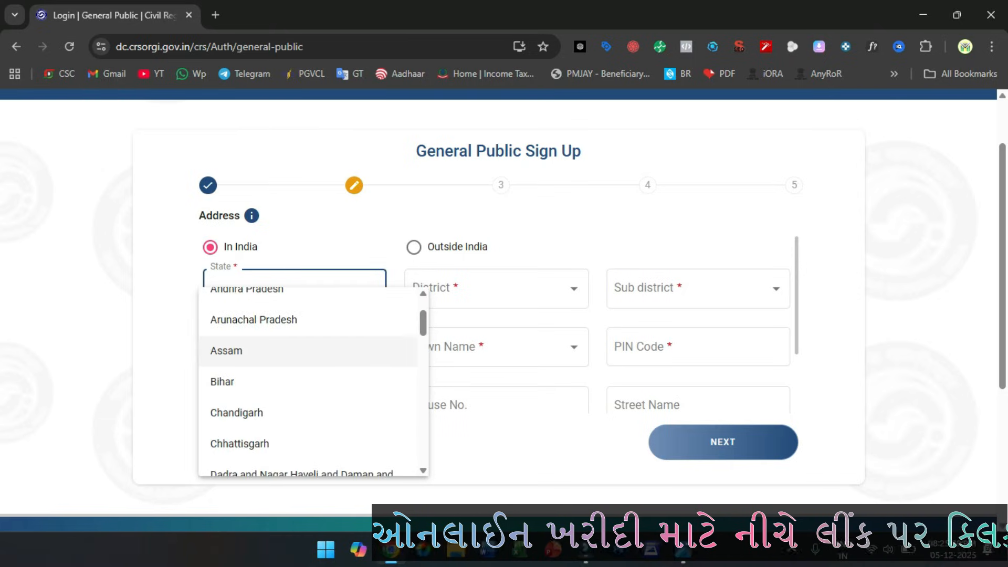
{"action": "left_click", "coordinate": [252, 346]}
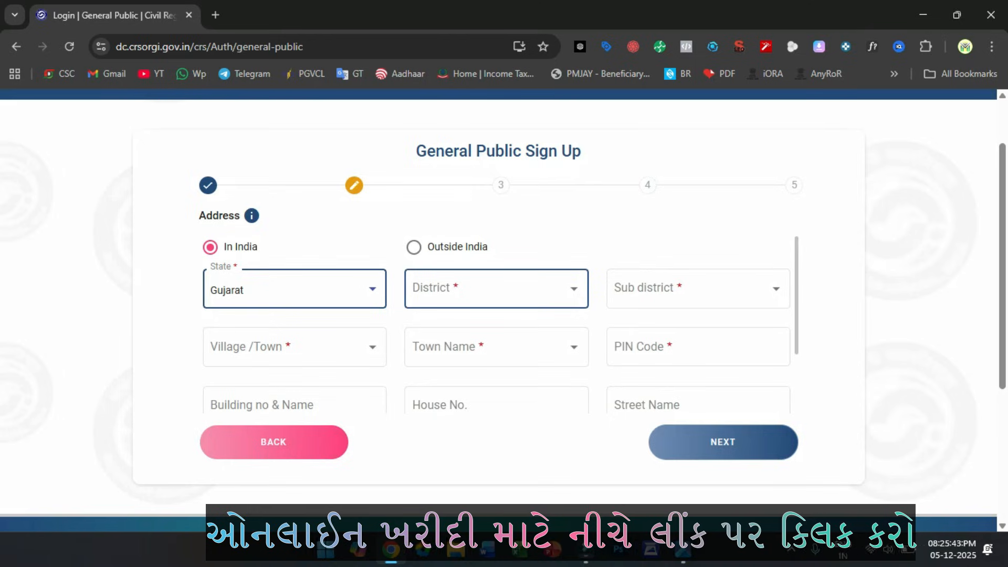
{"action": "left_click", "coordinate": [497, 289]}
{"action": "scroll", "coordinate": [491, 349], "scroll_direction": "down", "scroll_amount": 2}
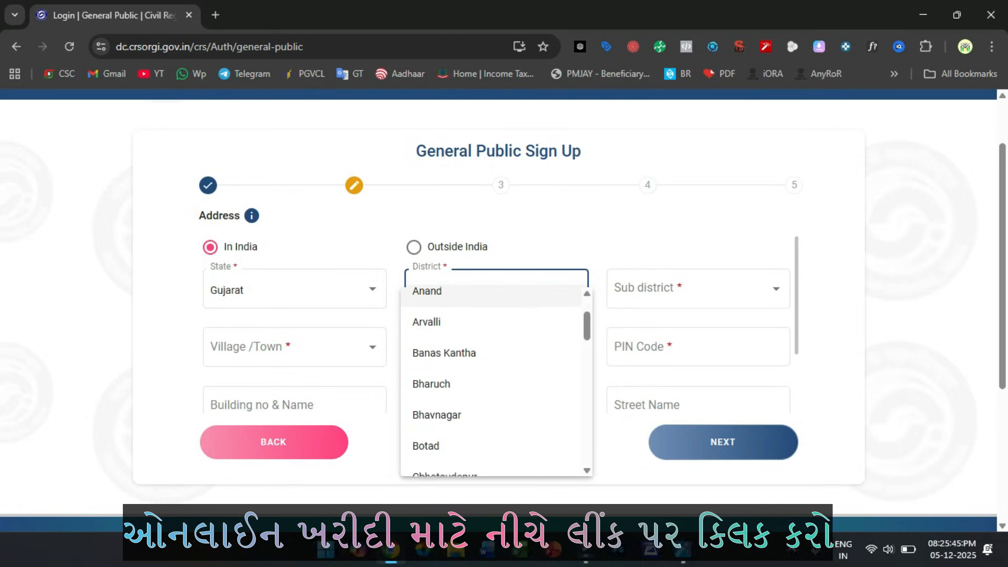
{"action": "scroll", "coordinate": [491, 357], "scroll_direction": "down", "scroll_amount": 5}
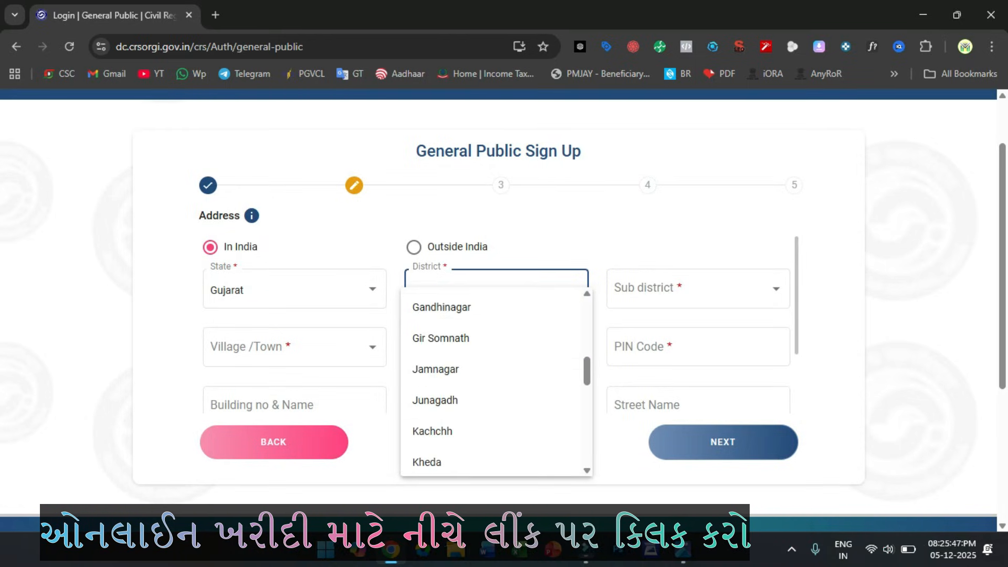
{"action": "left_click", "coordinate": [491, 368]}
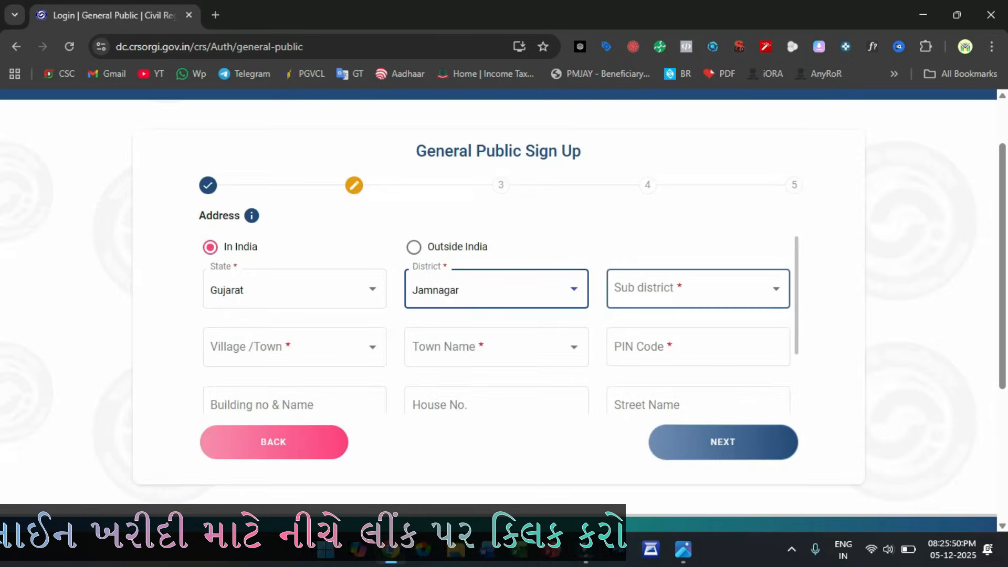
{"action": "left_click", "coordinate": [699, 289]}
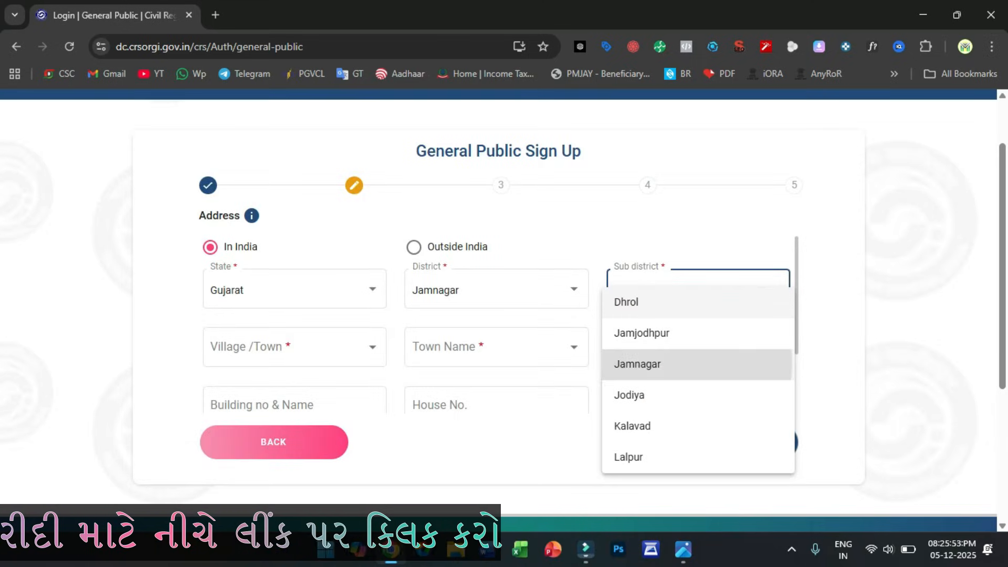
{"action": "left_click", "coordinate": [638, 364]}
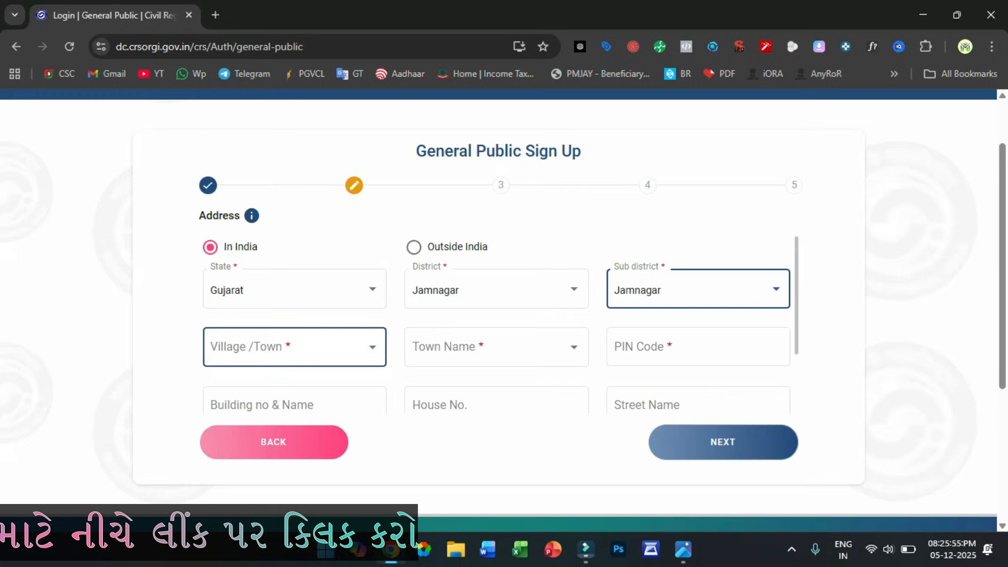
Mark the address as a Village, choose village Dhunvav, and enter PIN code 361120
{"action": "left_click", "coordinate": [294, 347]}
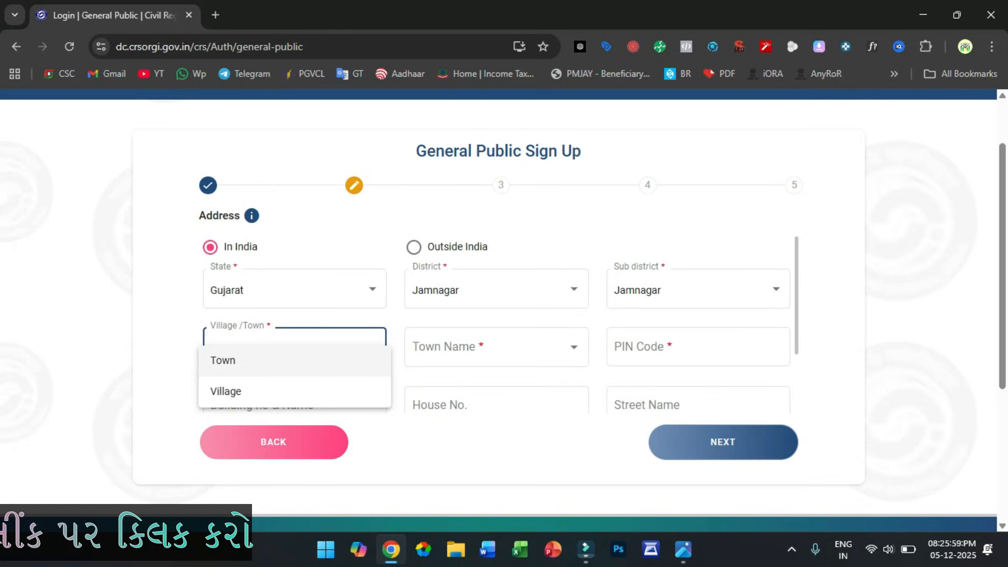
{"action": "left_click", "coordinate": [226, 392]}
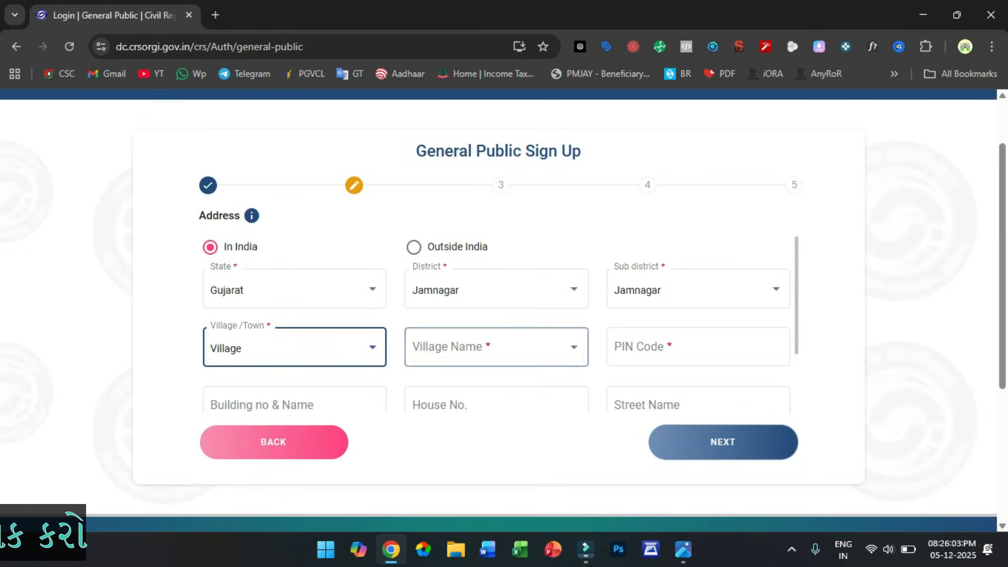
{"action": "left_click", "coordinate": [496, 348]}
{"action": "scroll", "coordinate": [491, 305], "scroll_direction": "down", "scroll_amount": 5}
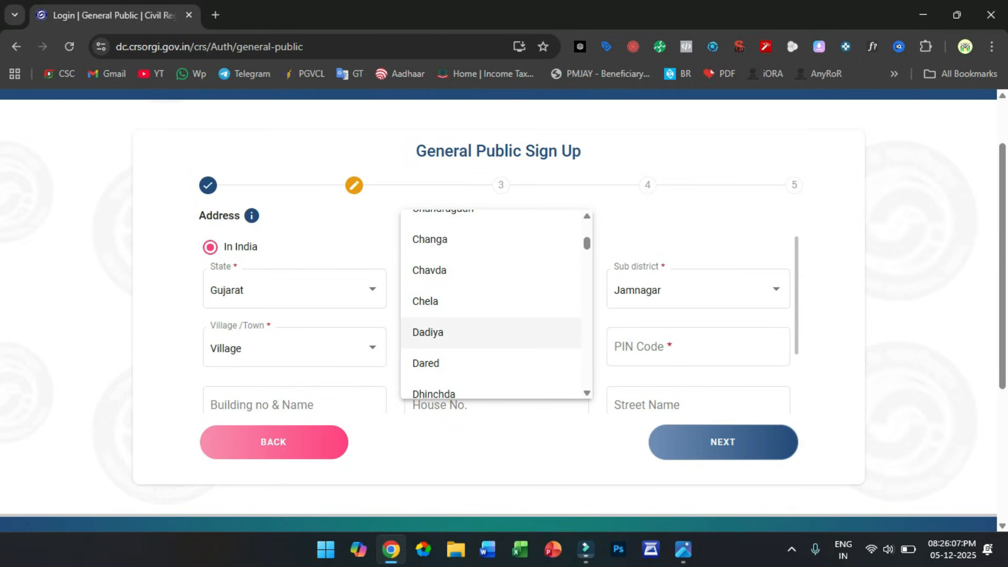
{"action": "scroll", "coordinate": [491, 315], "scroll_direction": "down", "scroll_amount": 3}
{"action": "scroll", "coordinate": [491, 305], "scroll_direction": "down", "scroll_amount": 2}
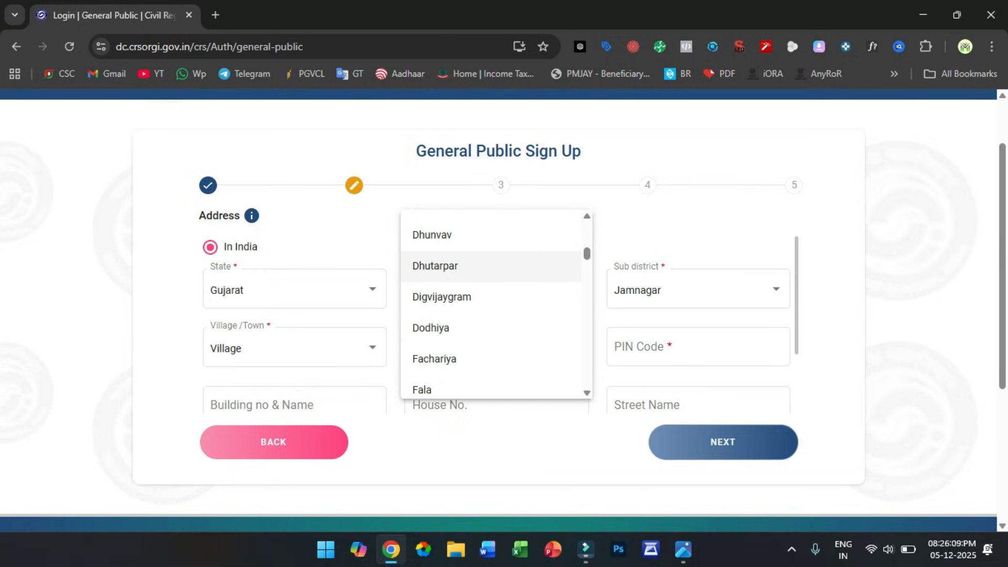
{"action": "left_click", "coordinate": [451, 232]}
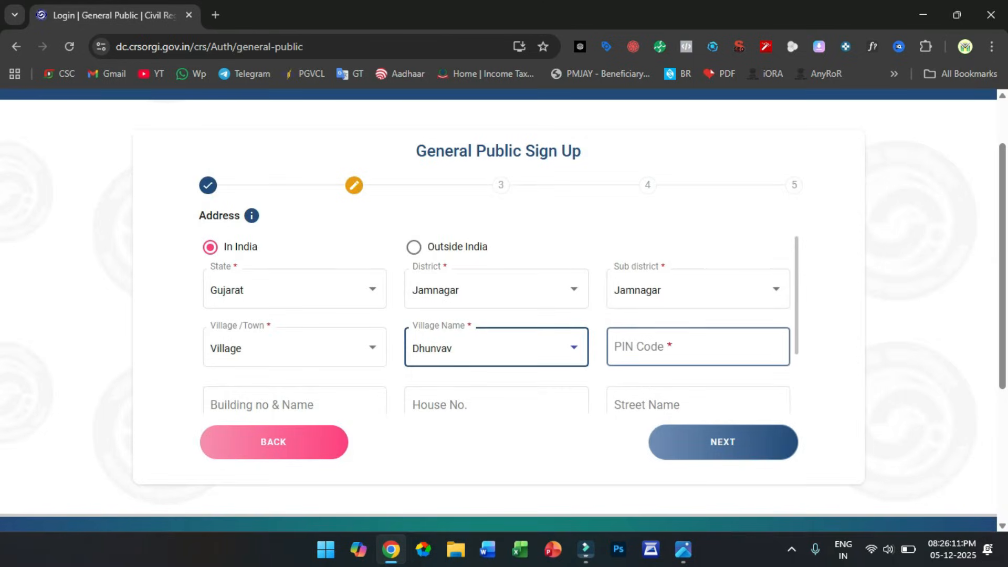
{"action": "left_click", "coordinate": [698, 346]}
{"action": "type", "text": "361120"}
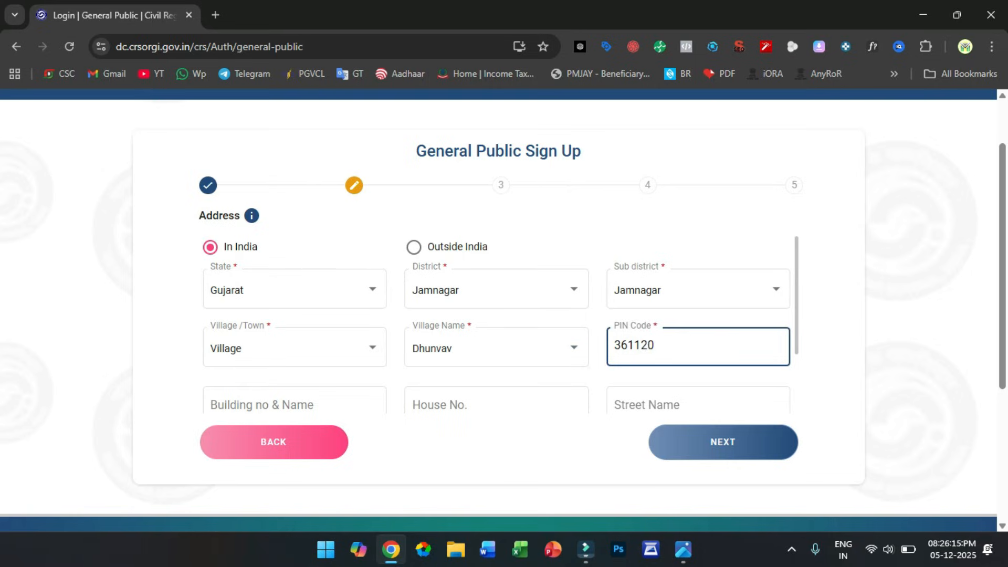
{"action": "left_click", "coordinate": [723, 442]}
{"action": "left_click", "coordinate": [295, 402]}
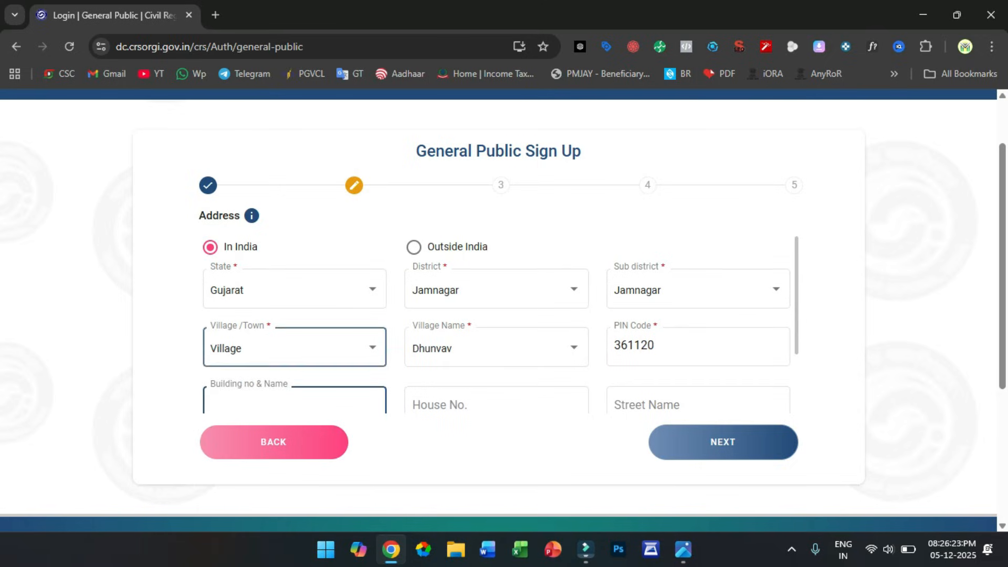
Enter DHUNVAV as the Locality / Post Office, ignoring the suggestions
{"action": "scroll", "coordinate": [500, 325], "scroll_direction": "down", "scroll_amount": 2}
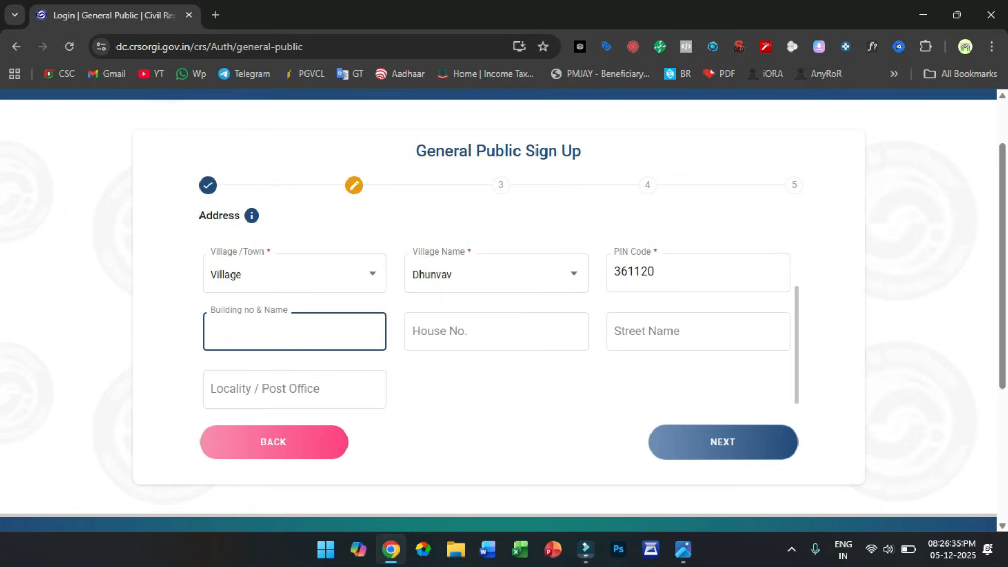
{"action": "left_click", "coordinate": [497, 331]}
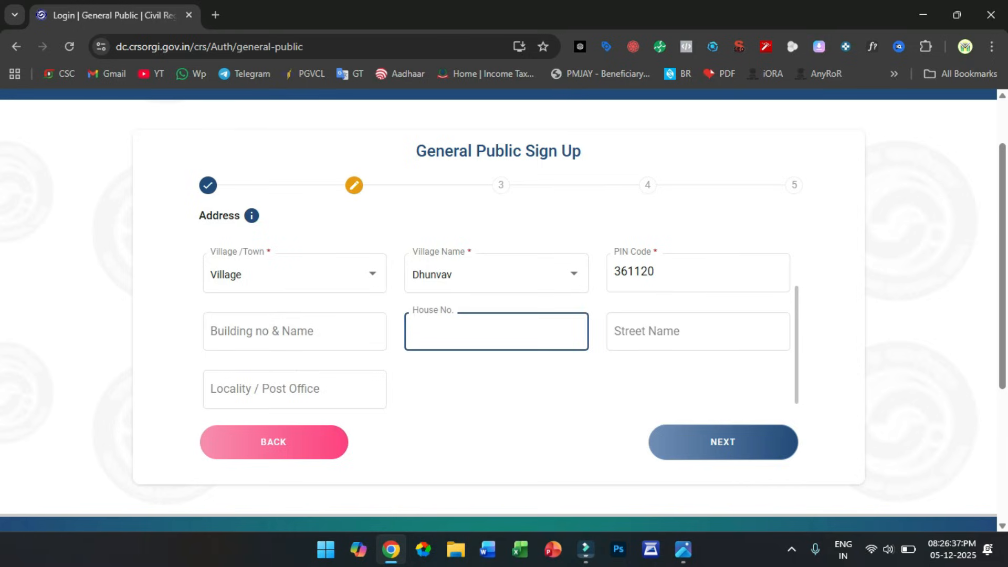
{"action": "left_click", "coordinate": [698, 331]}
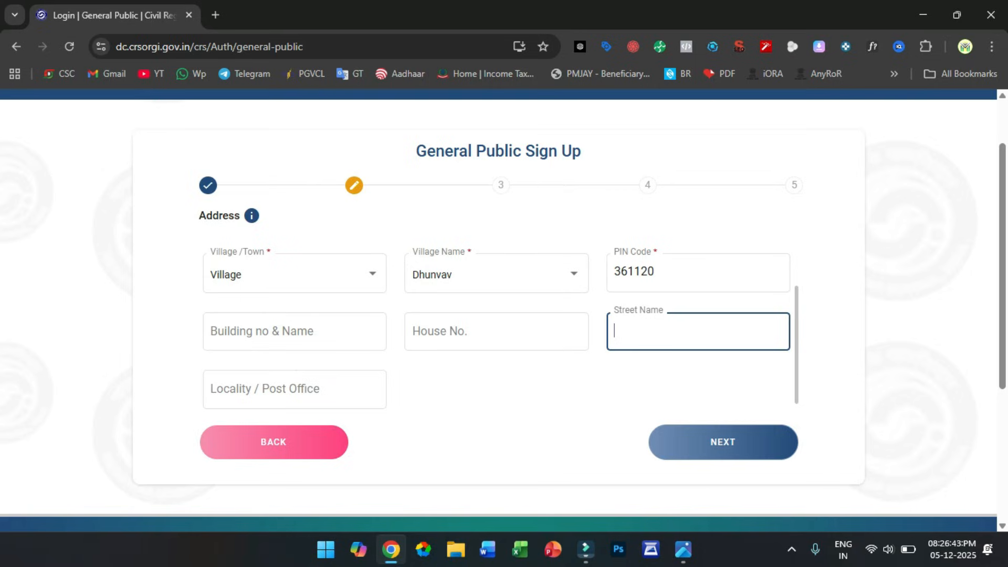
{"action": "left_click", "coordinate": [294, 389]}
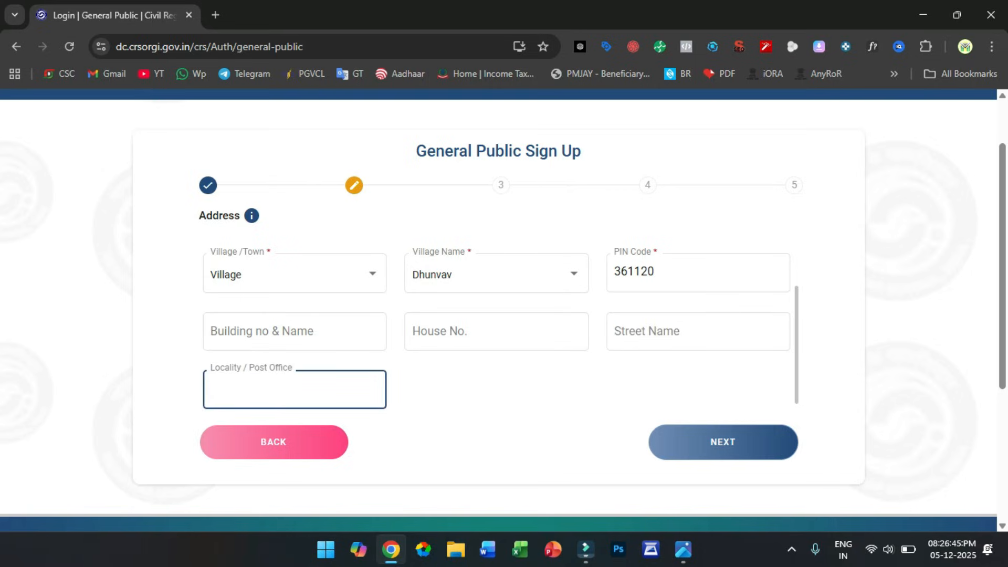
{"action": "type", "text": "DHU"}
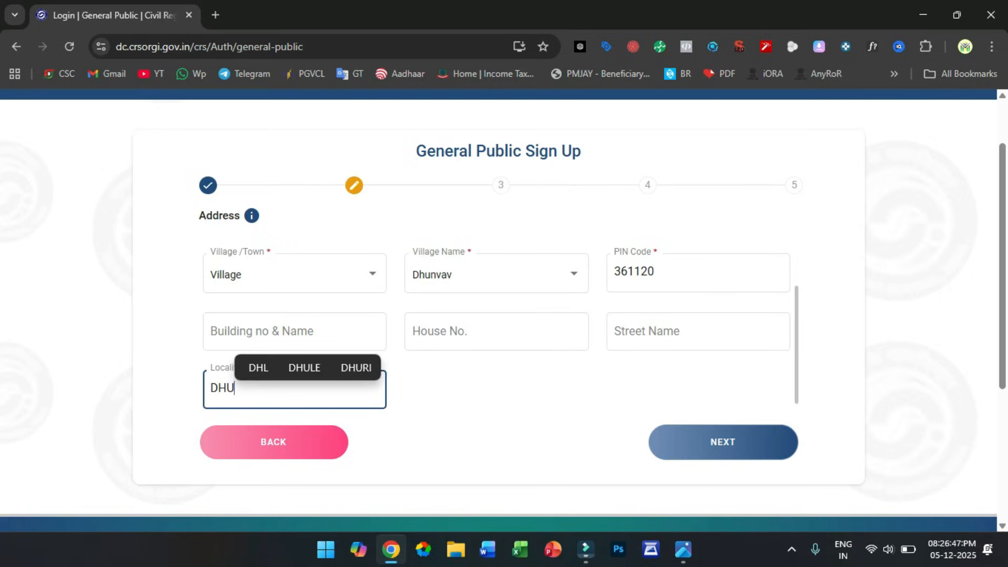
{"action": "type", "text": "NVAV"}
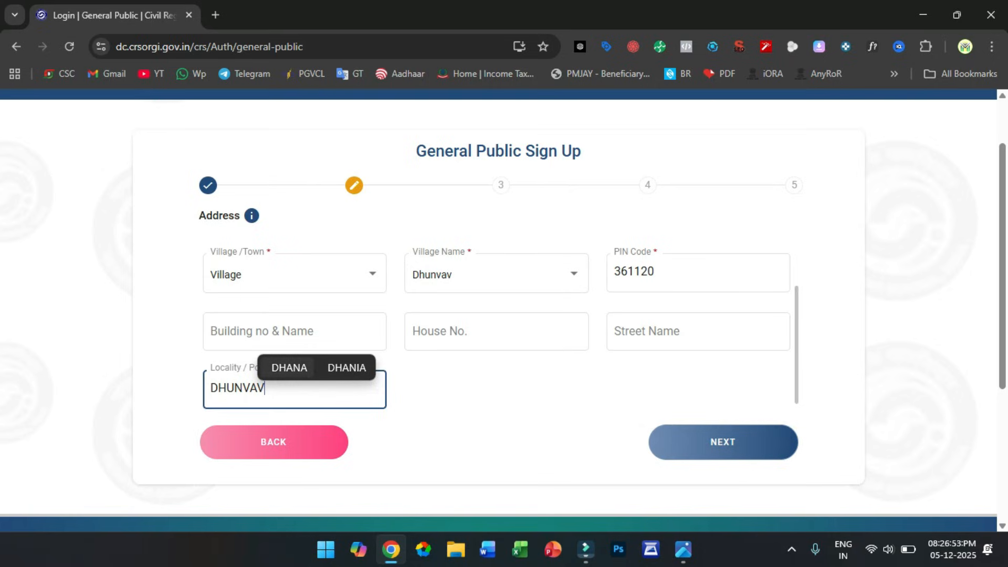
{"action": "left_click", "coordinate": [294, 331]}
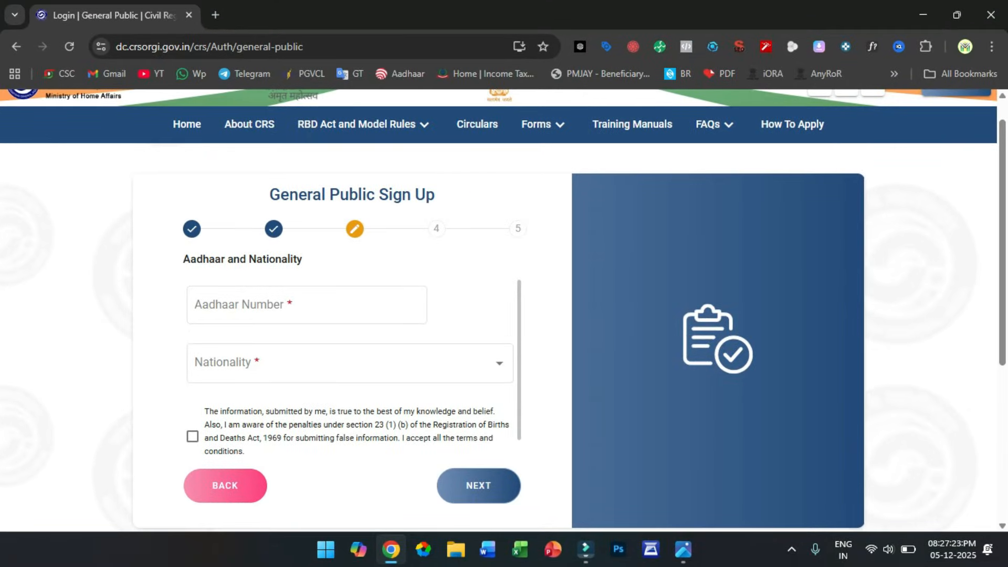
Enter the Aadhaar number, choose Indian nationality, and tick the truthfulness declaration
{"action": "left_click", "coordinate": [307, 305]}
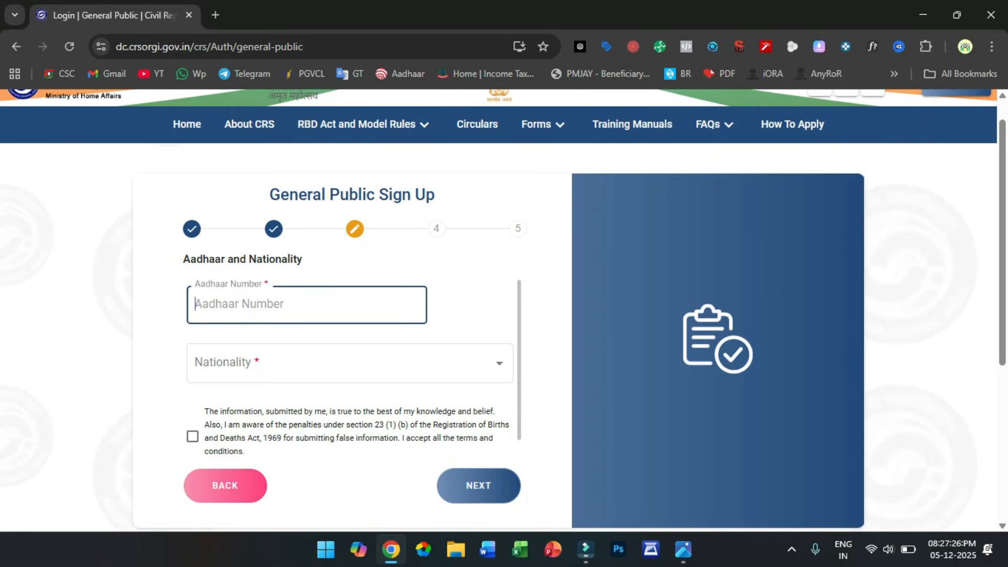
{"action": "left_click", "coordinate": [350, 363]}
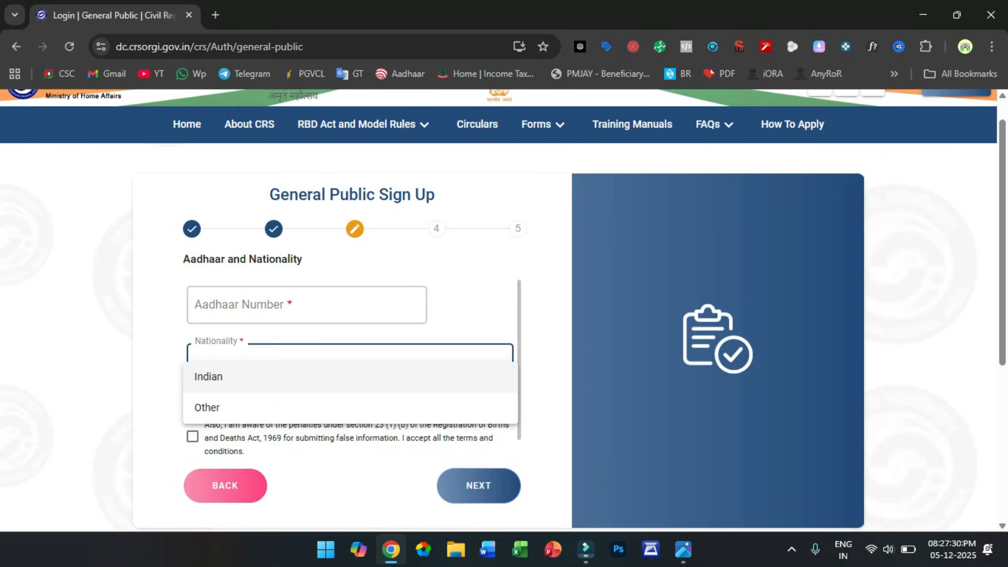
{"action": "left_click", "coordinate": [209, 376]}
{"action": "left_click", "coordinate": [193, 437]}
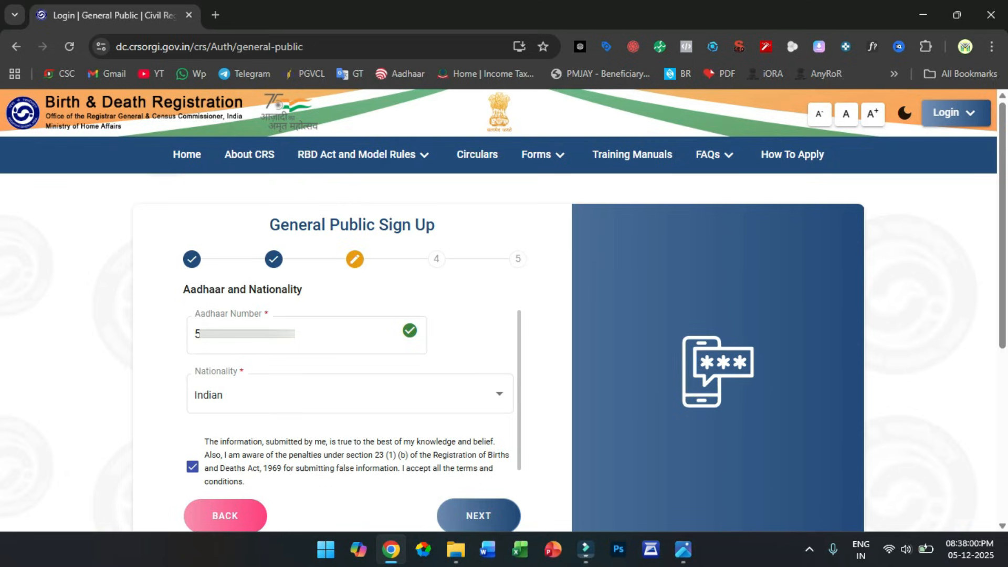
Enter the mobile number and verify it with the one-time code sent to it
{"action": "left_click", "coordinate": [478, 516]}
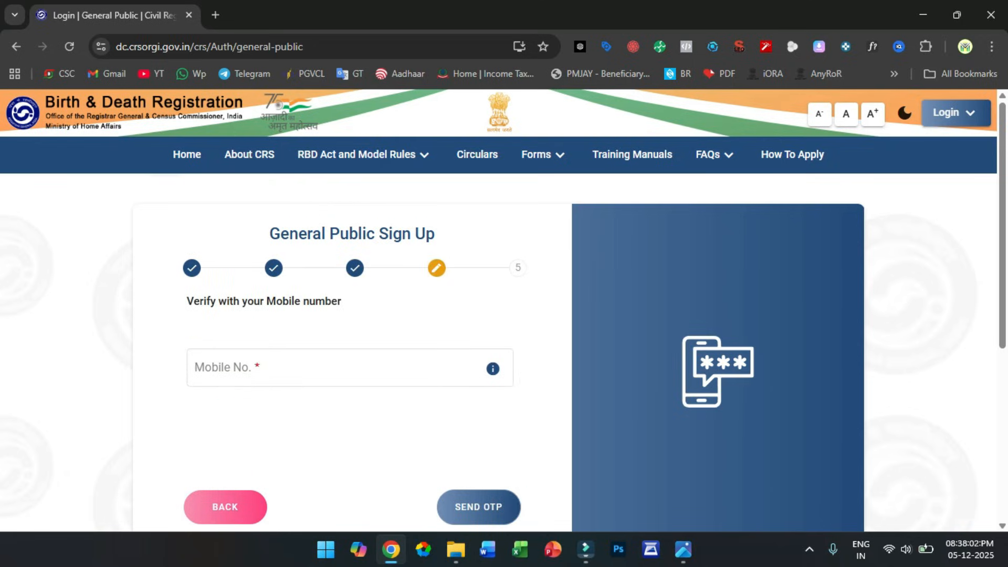
{"action": "left_click", "coordinate": [273, 368]}
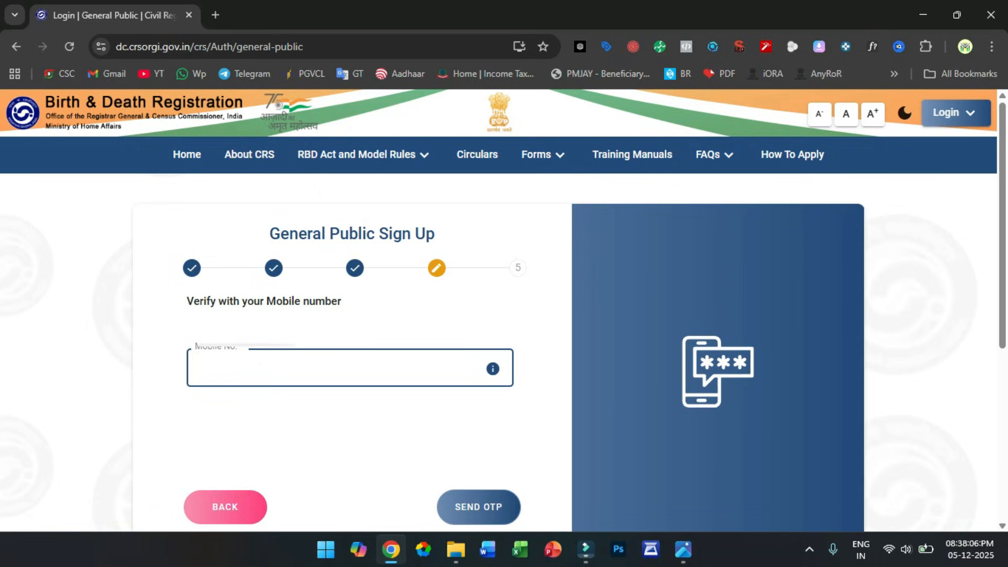
{"action": "type", "text": "7"}
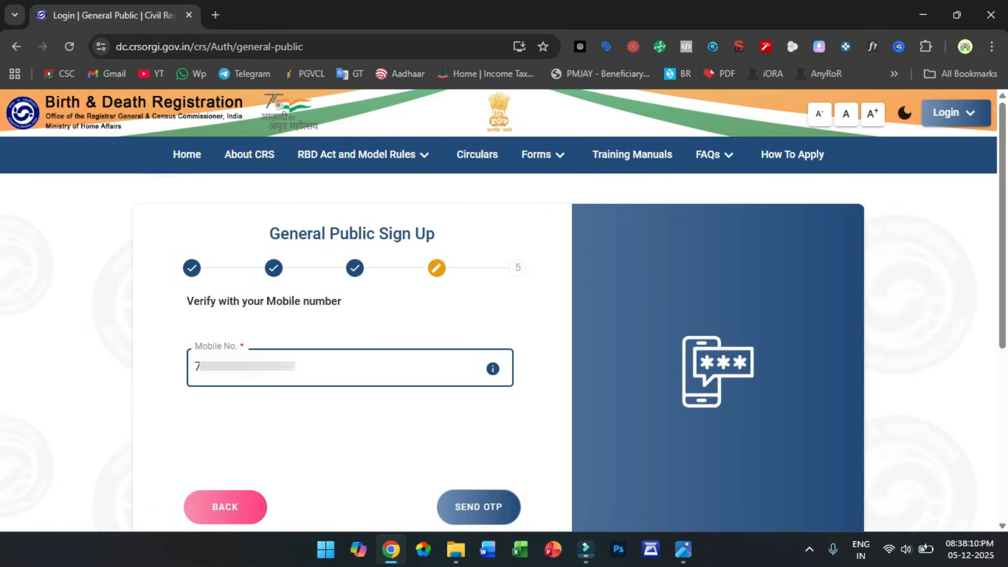
{"action": "left_click", "coordinate": [512, 507]}
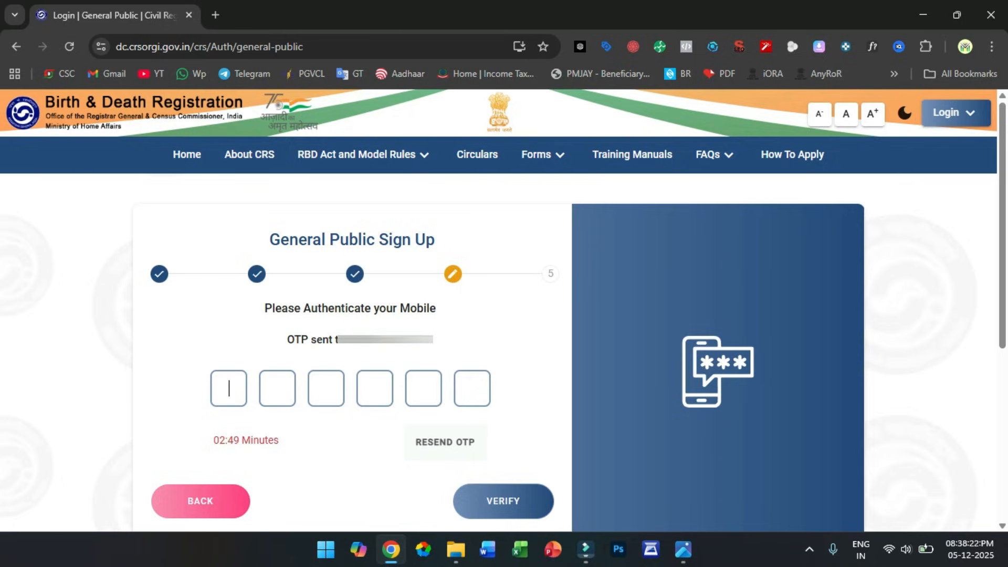
{"action": "left_click", "coordinate": [499, 505]}
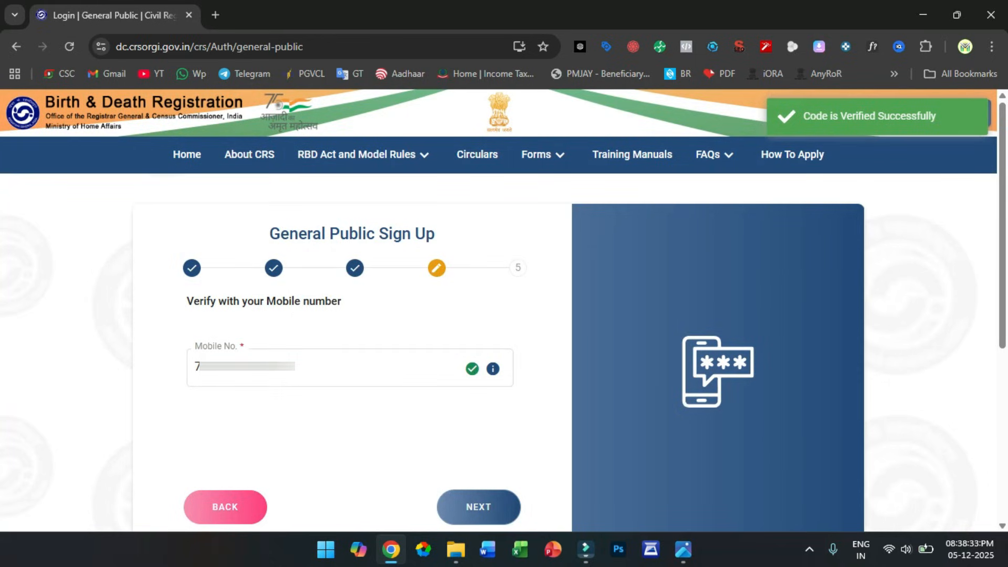
{"action": "left_click", "coordinate": [479, 508]}
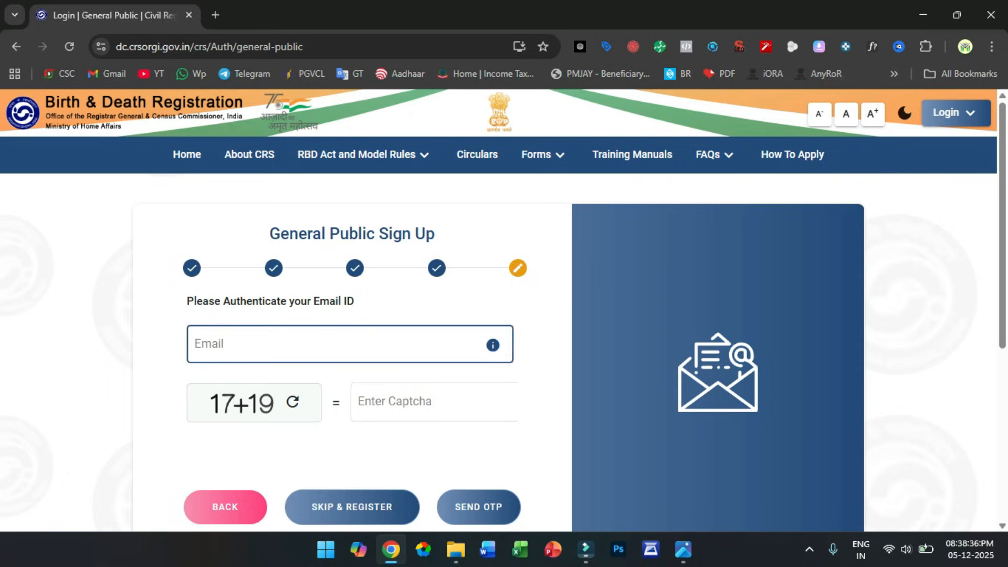
Answer the captcha with 36, fill in the email address, and request an email OTP
{"action": "left_click", "coordinate": [336, 345]}
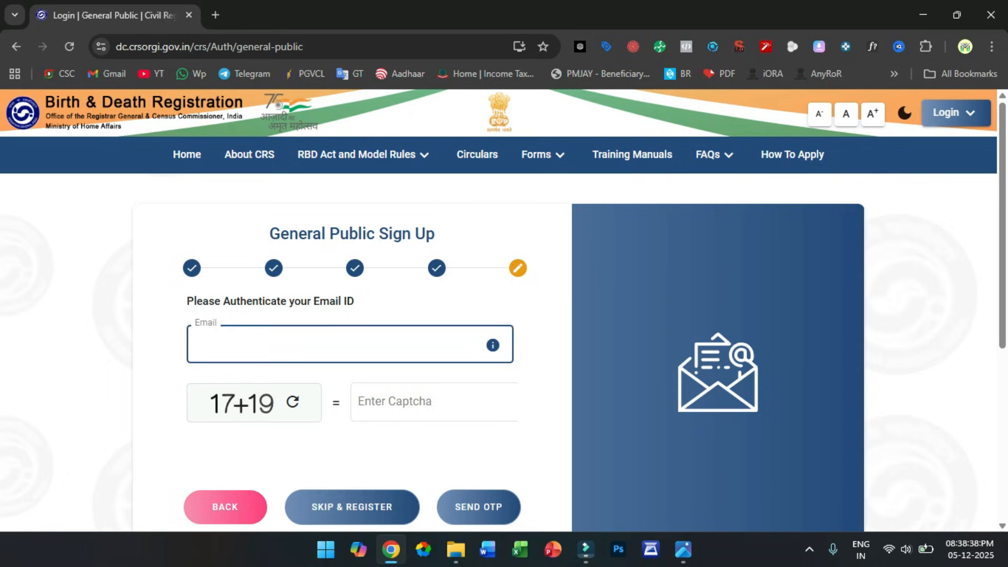
{"action": "left_click", "coordinate": [420, 403]}
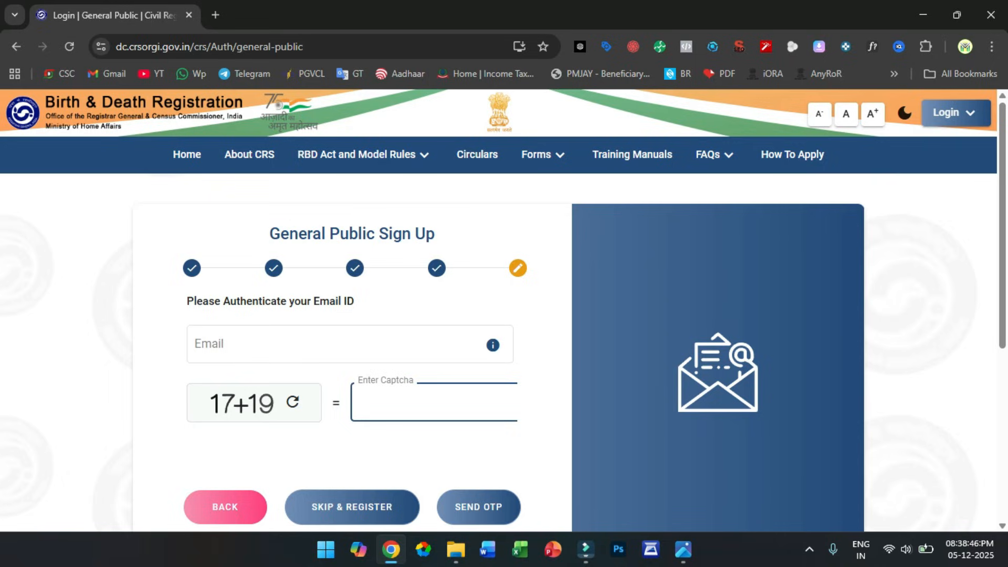
{"action": "type", "text": "36"}
{"action": "left_click", "coordinate": [336, 345]}
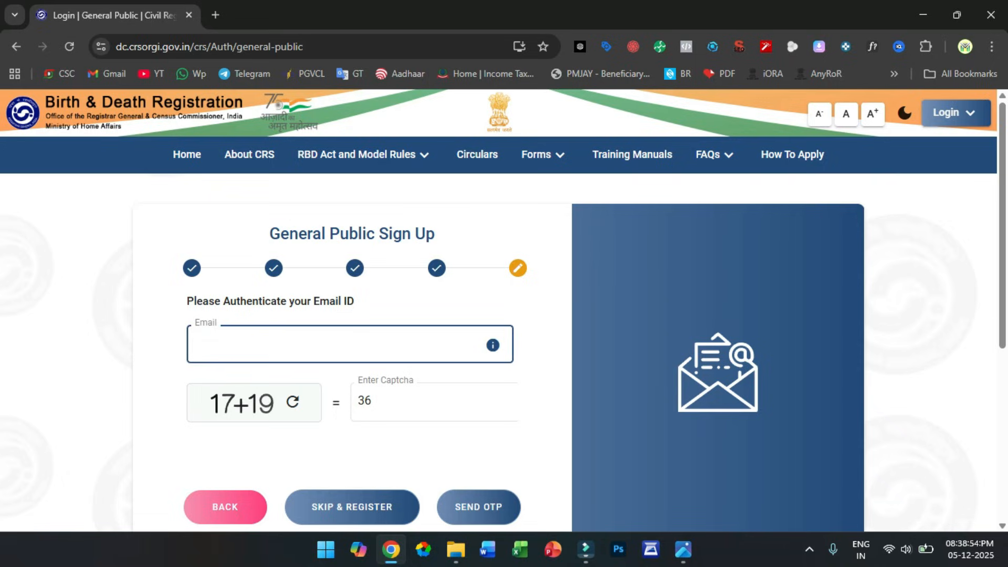
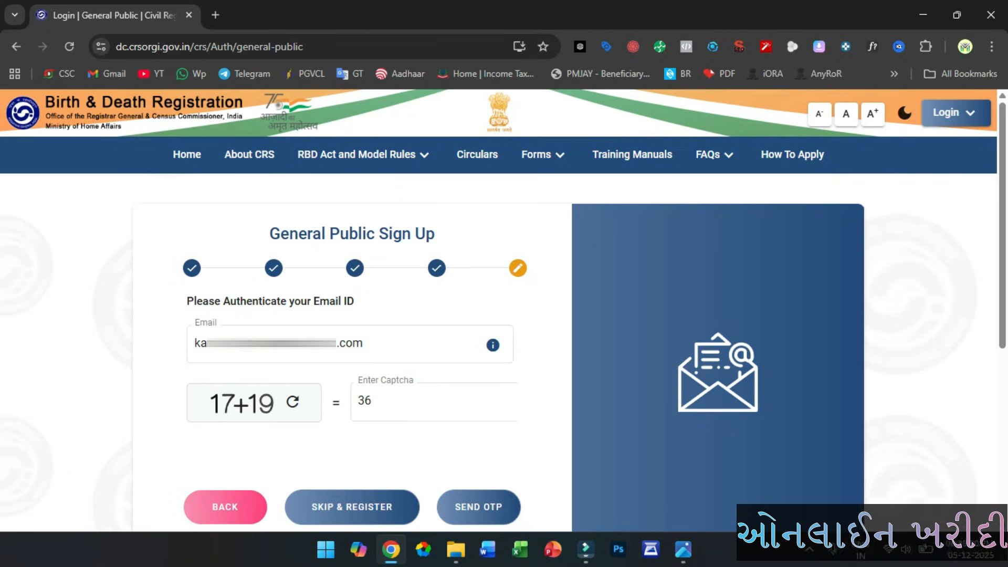
{"action": "left_click", "coordinate": [478, 507]}
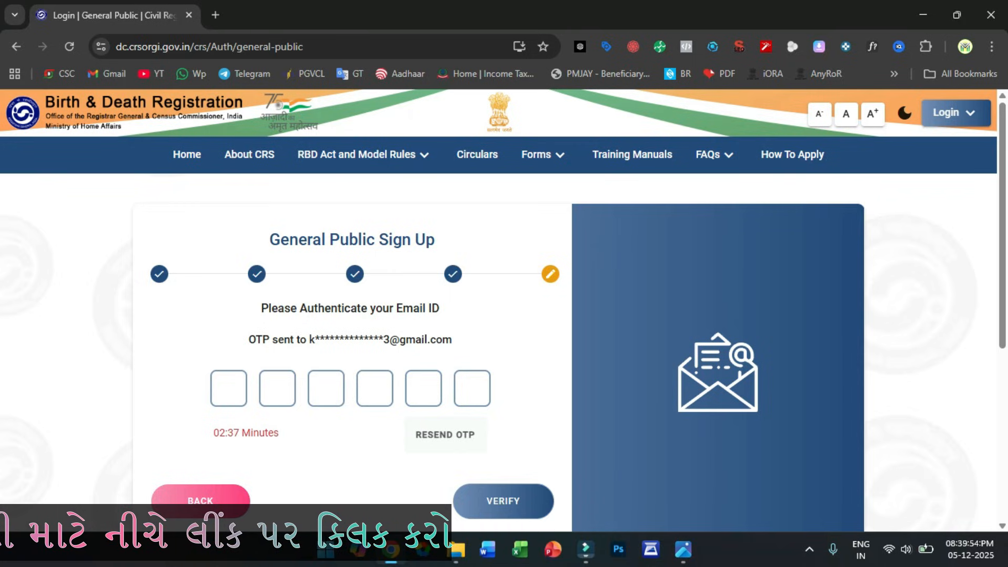
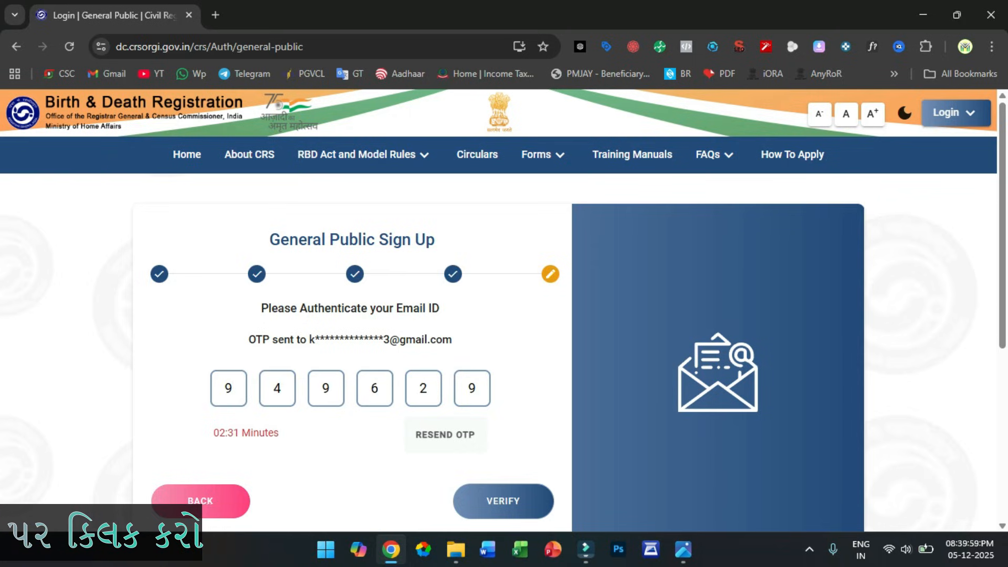
Verify the email with its six-digit code and register the account
{"action": "key", "text": "Return"}
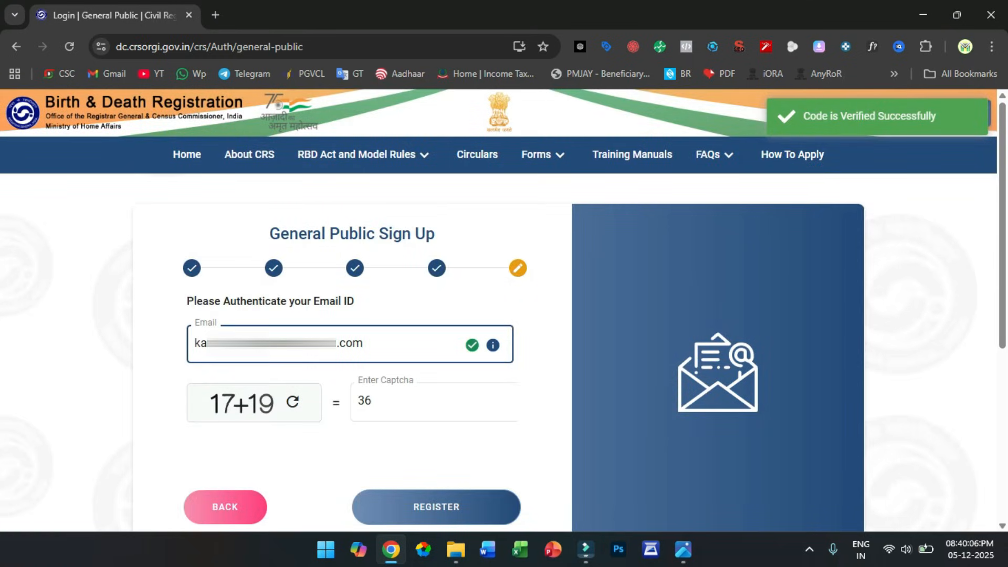
{"action": "left_click", "coordinate": [432, 504]}
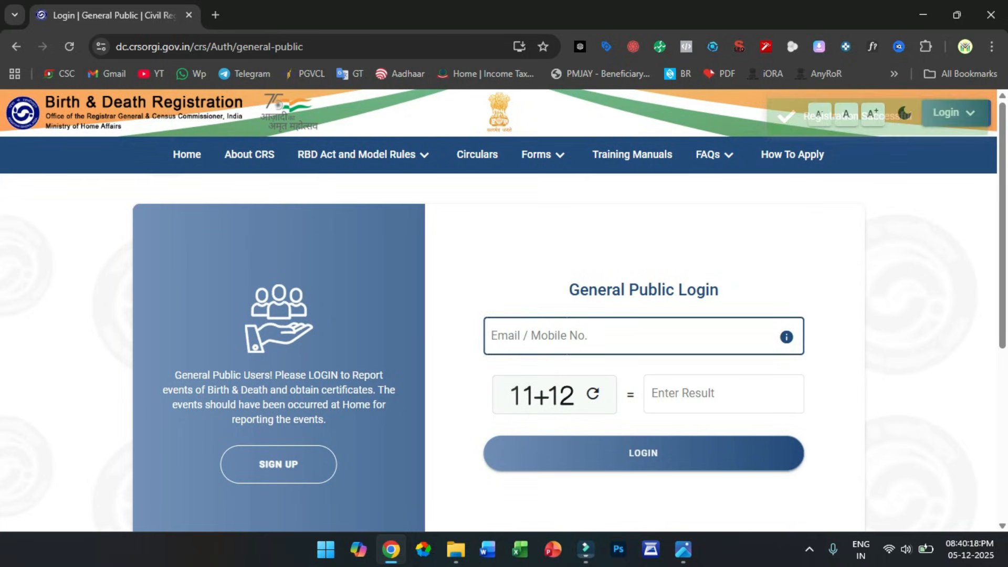
Log in with the mobile number and captcha answer 23, correcting the mistyped 33
{"action": "left_click", "coordinate": [630, 337]}
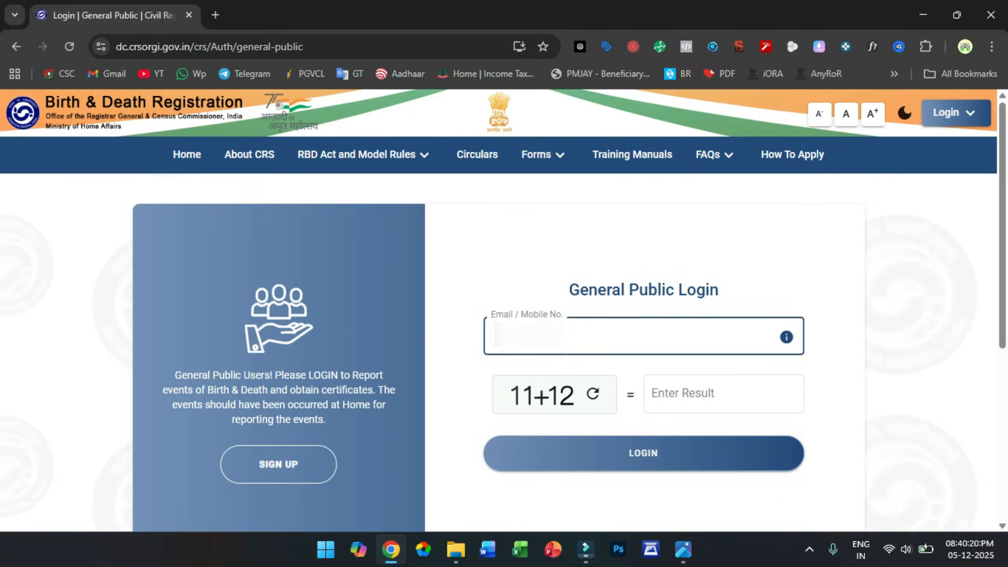
{"action": "type", "text": "7"}
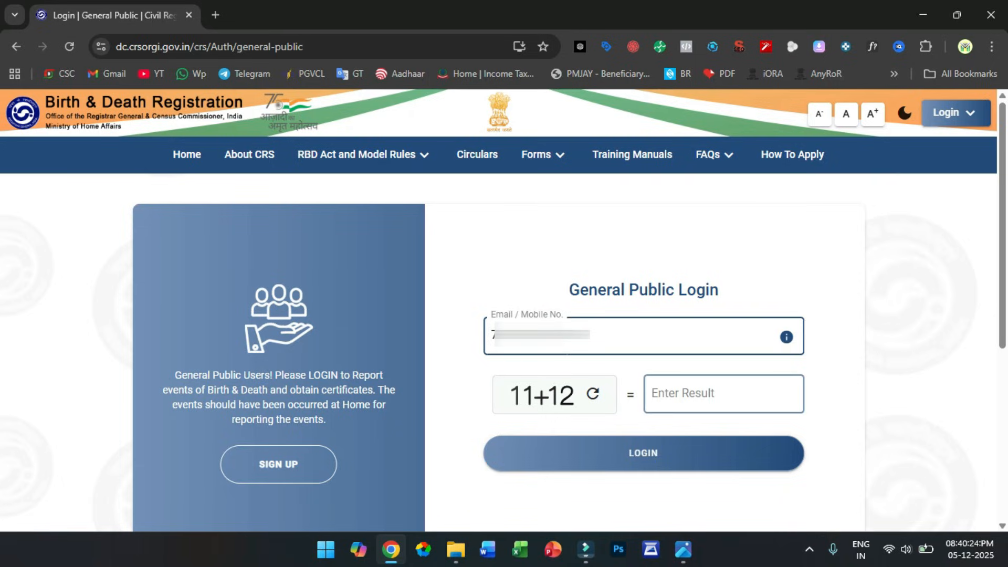
{"action": "left_click", "coordinate": [723, 394]}
{"action": "type", "text": "33"}
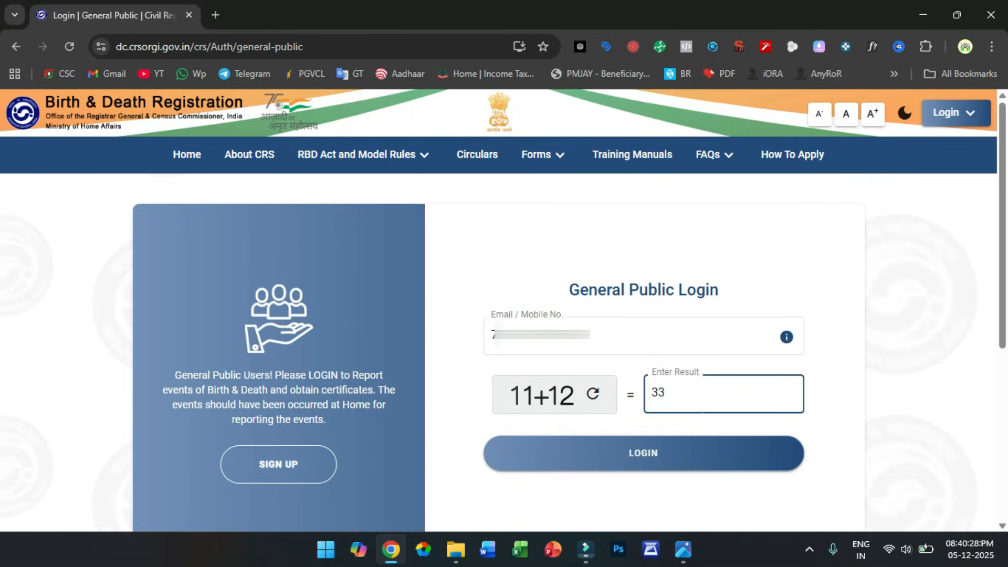
{"action": "key", "text": "Left"}
{"action": "key", "text": "shift+Left"}
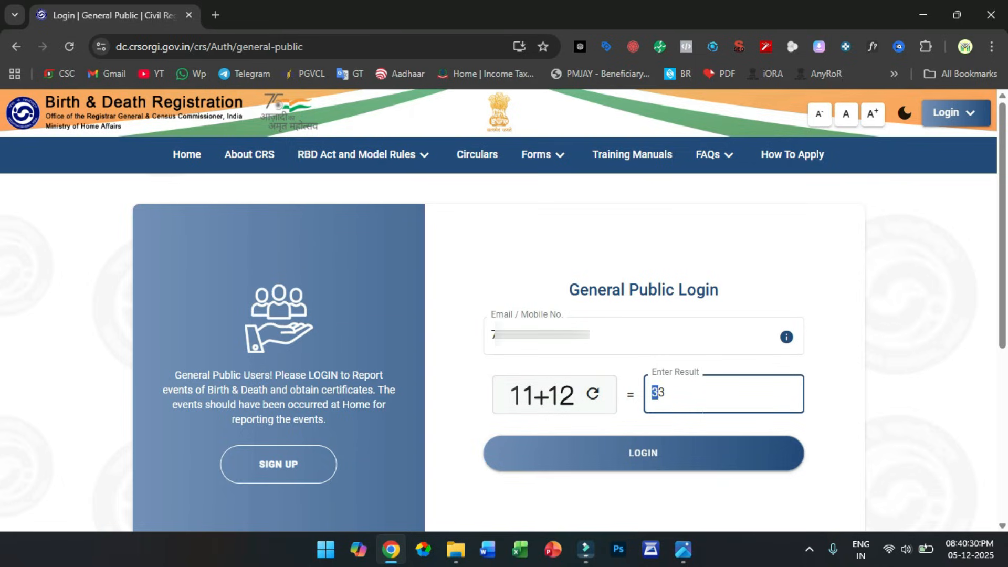
{"action": "type", "text": "2"}
{"action": "key", "text": "Return"}
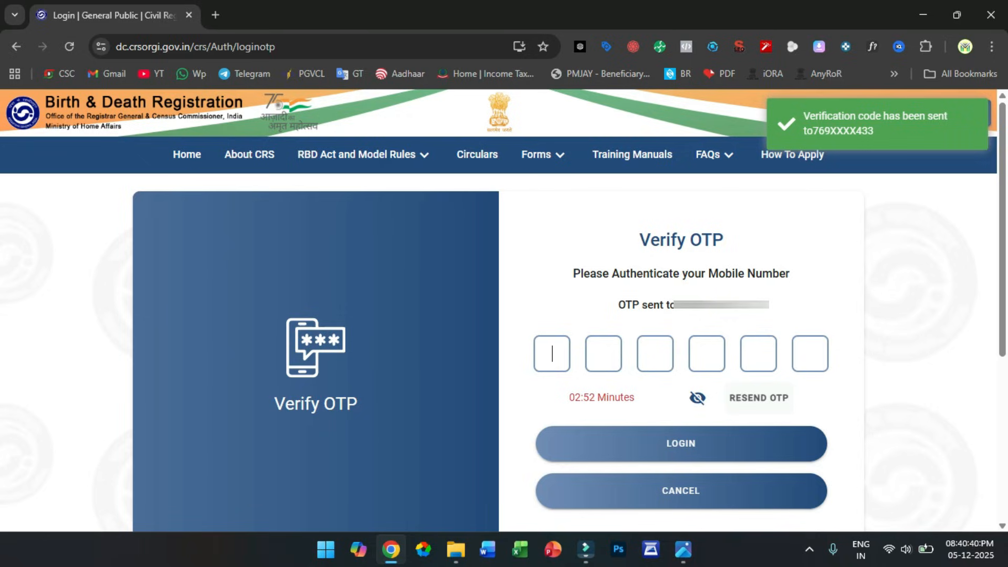
Enter the six-digit login OTP to reach the Birth events dashboard
{"action": "type", "text": "*****"}
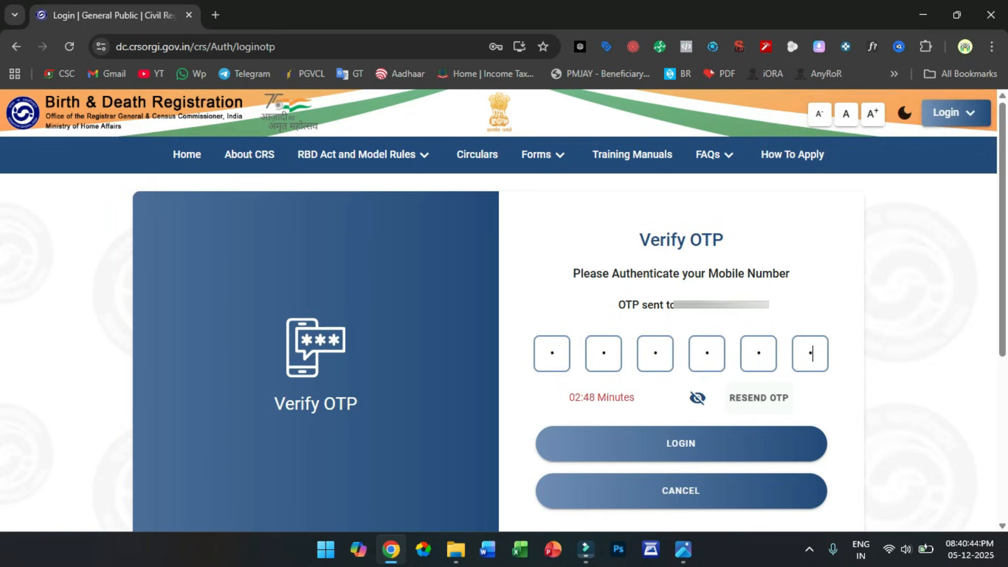
{"action": "type", "text": "*"}
{"action": "key", "text": "Return"}
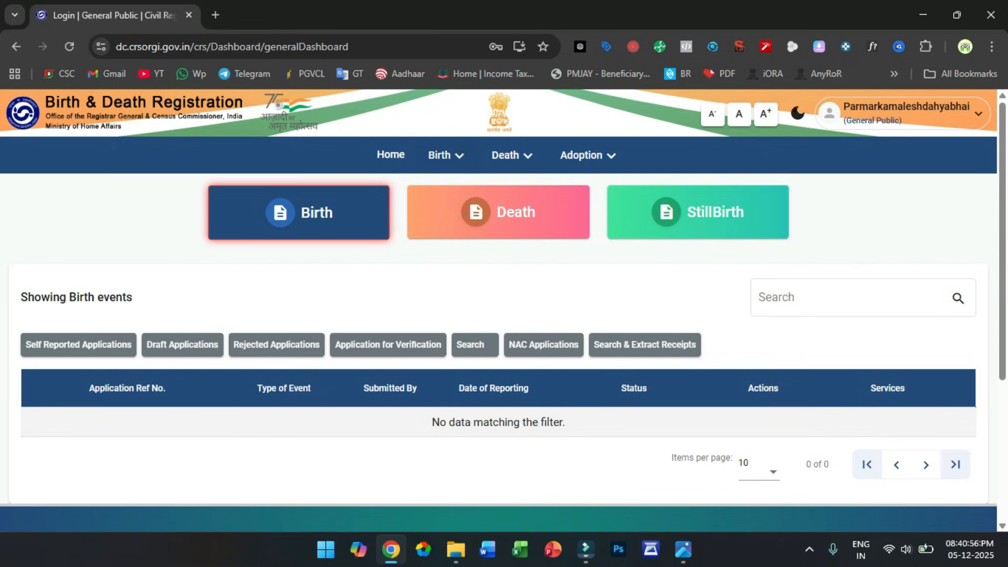
Choose Add Old Birth Event from the Birth menu in the top navigation
{"action": "left_click", "coordinate": [447, 156]}
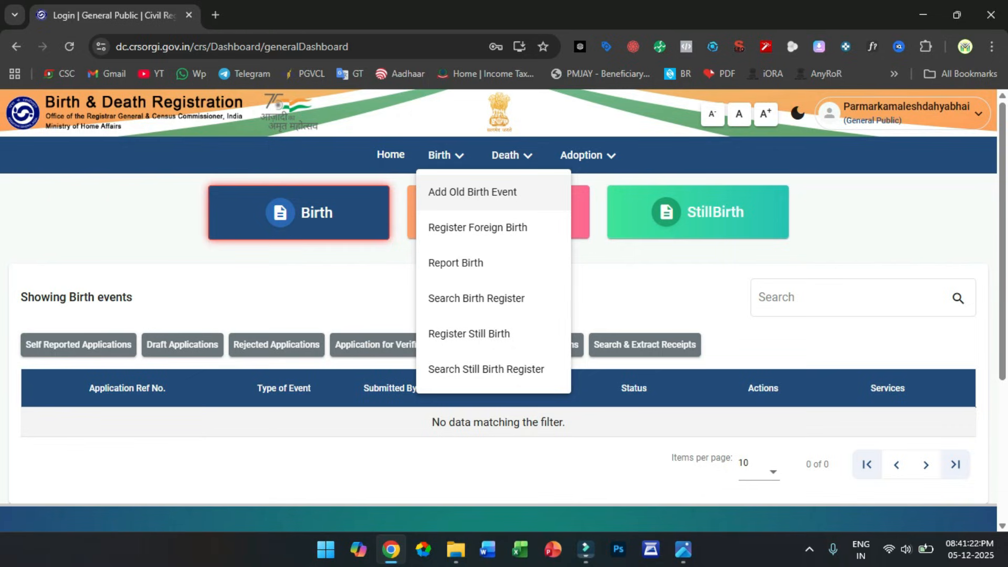
{"action": "left_click", "coordinate": [483, 192]}
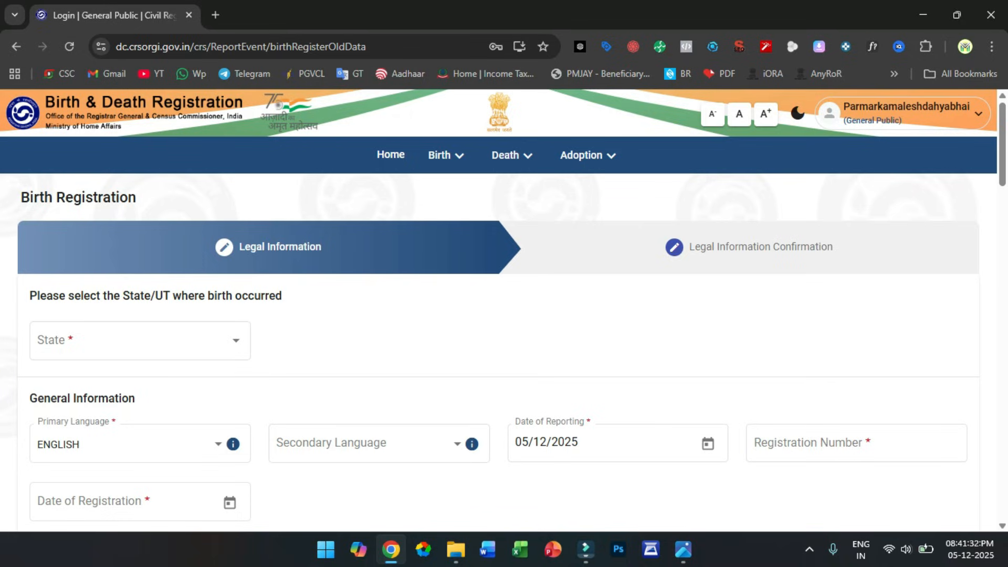
Select Gujarat as the state of birth
{"action": "left_click", "coordinate": [140, 341]}
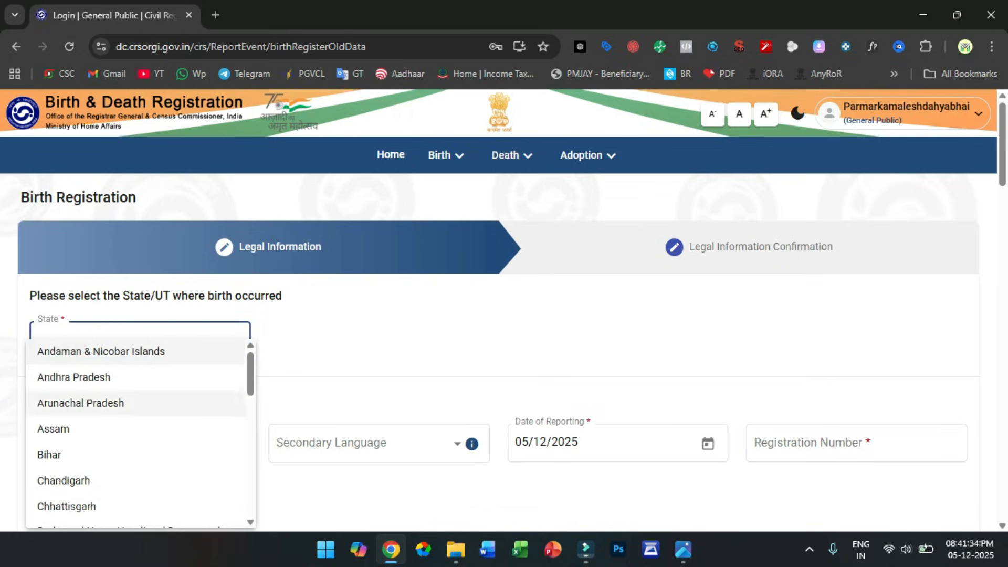
{"action": "scroll", "coordinate": [136, 455], "scroll_direction": "down", "scroll_amount": 2}
{"action": "scroll", "coordinate": [136, 454], "scroll_direction": "down", "scroll_amount": 3}
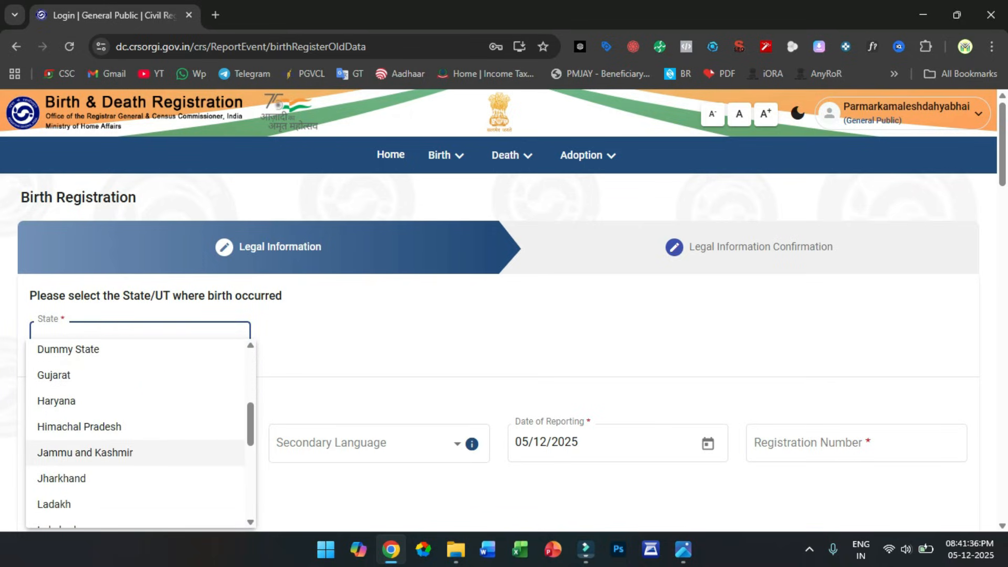
{"action": "left_click", "coordinate": [79, 375]}
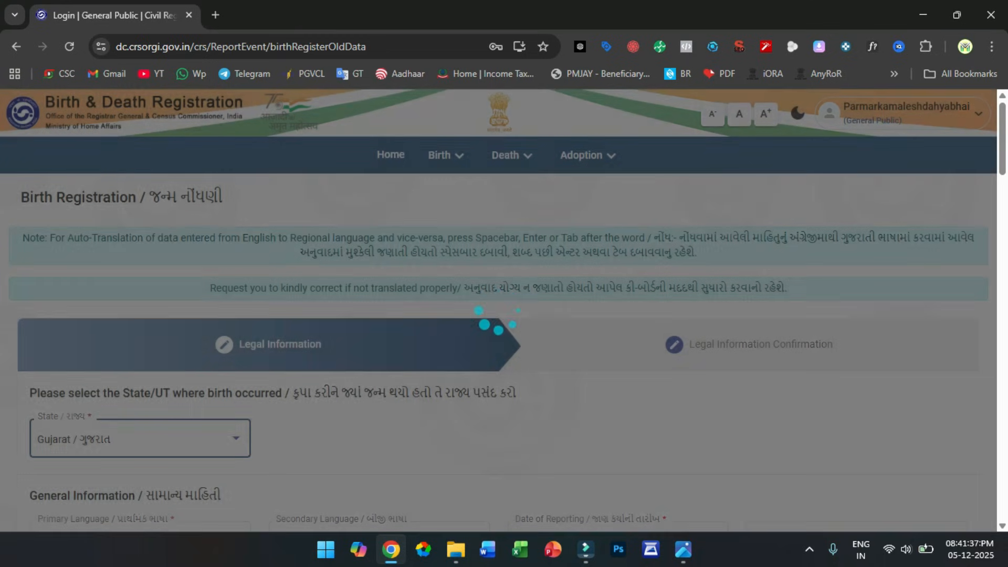
Set the primary language to ENGLISH and the secondary language to GUJARATI
{"action": "scroll", "coordinate": [499, 310], "scroll_direction": "down", "scroll_amount": 2}
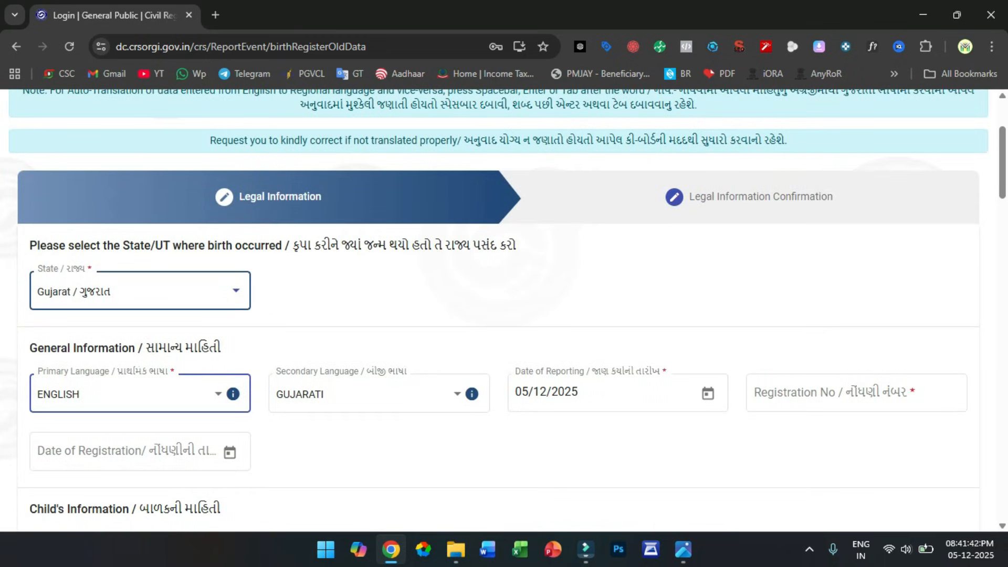
{"action": "left_click", "coordinate": [132, 394]}
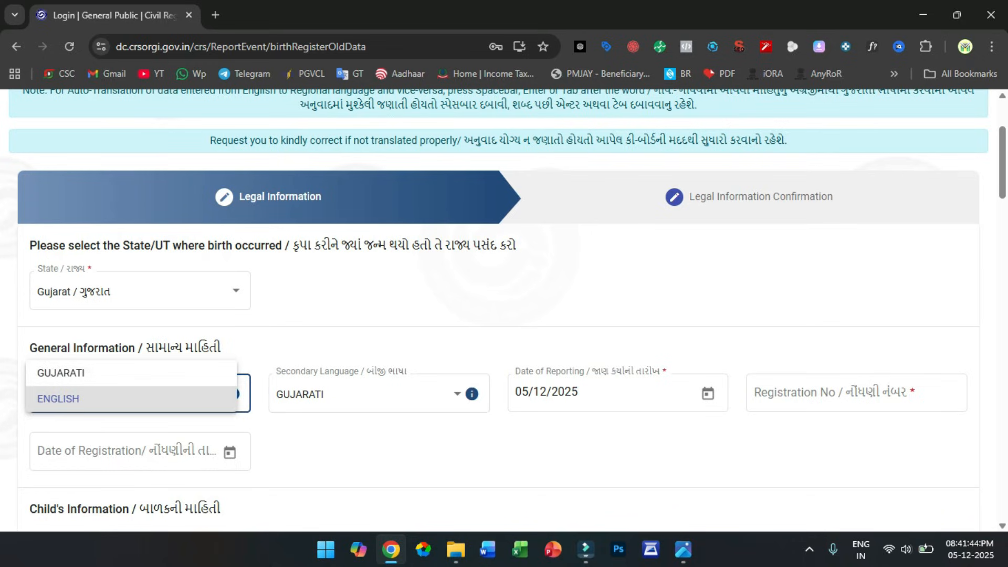
{"action": "key", "text": "Return"}
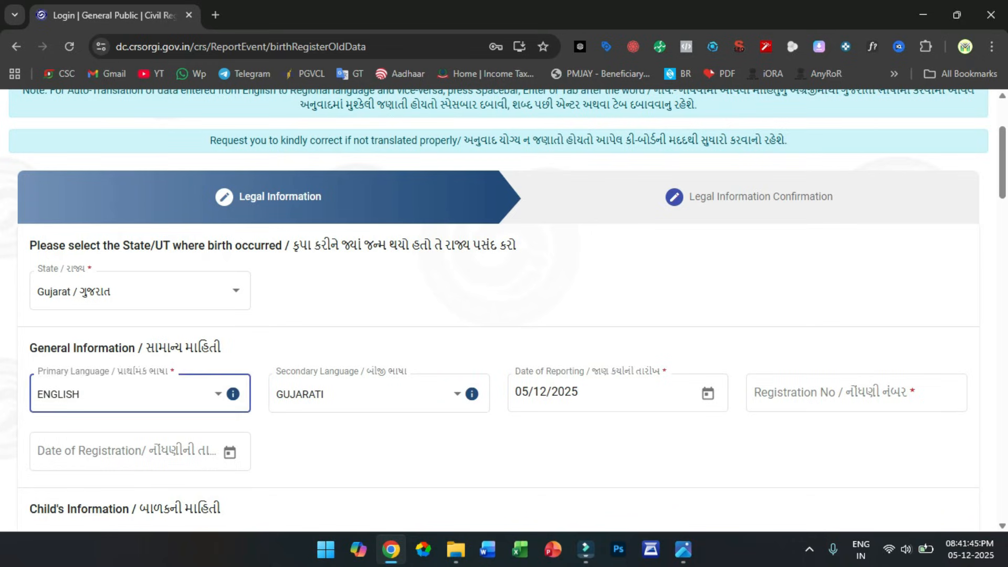
{"action": "key", "text": "Tab"}
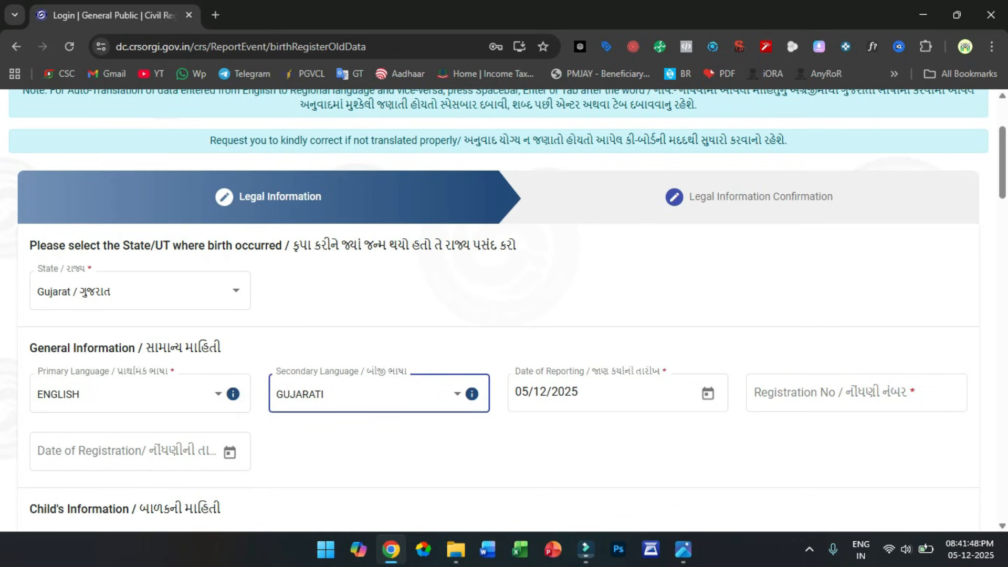
{"action": "left_click", "coordinate": [367, 394]}
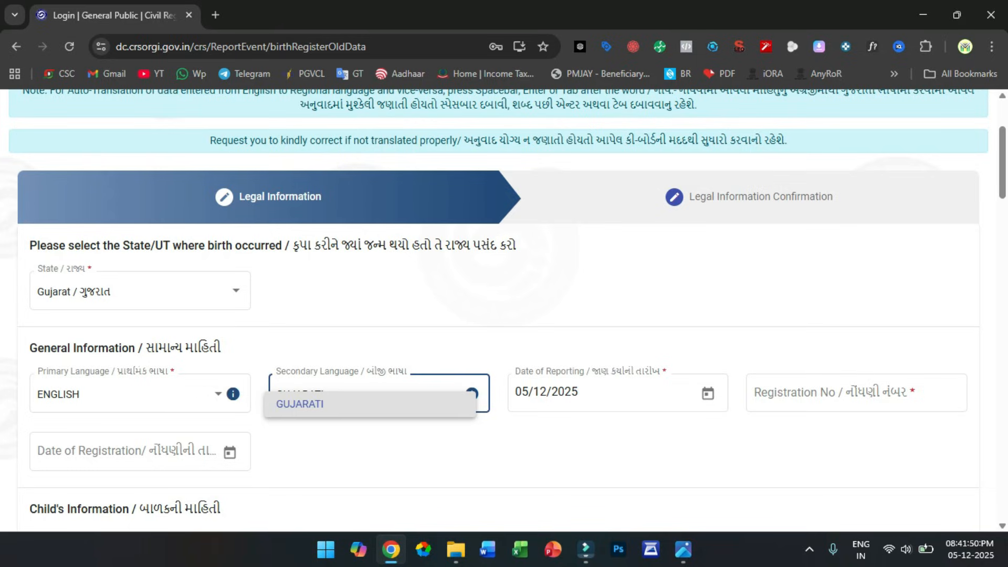
{"action": "left_click", "coordinate": [140, 393]}
{"action": "left_click", "coordinate": [140, 394]}
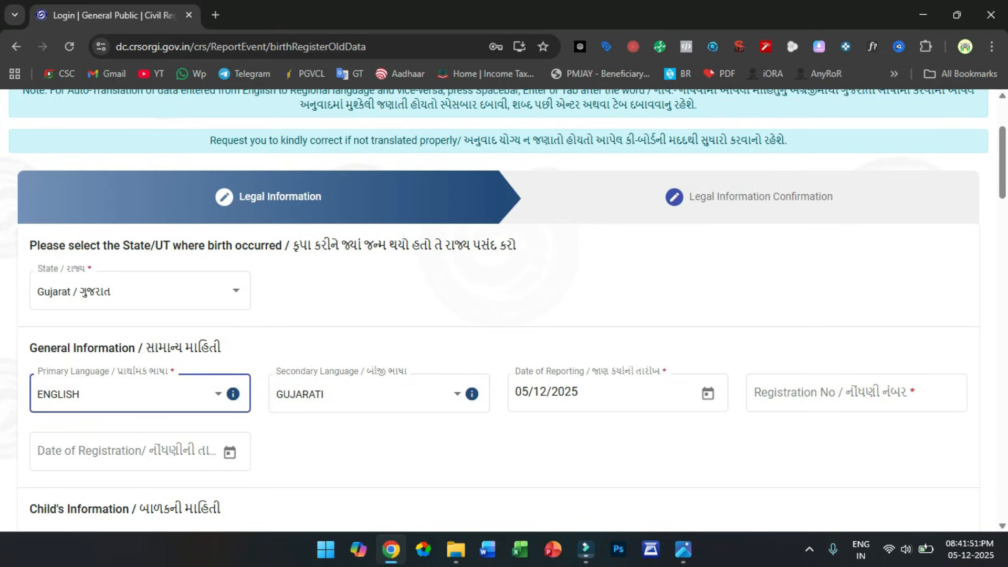
{"action": "key", "text": "Tab"}
{"action": "key", "text": "Tab"}
{"action": "key", "text": "shift+Tab"}
{"action": "key", "text": "shift+Tab"}
{"action": "key", "text": "space"}
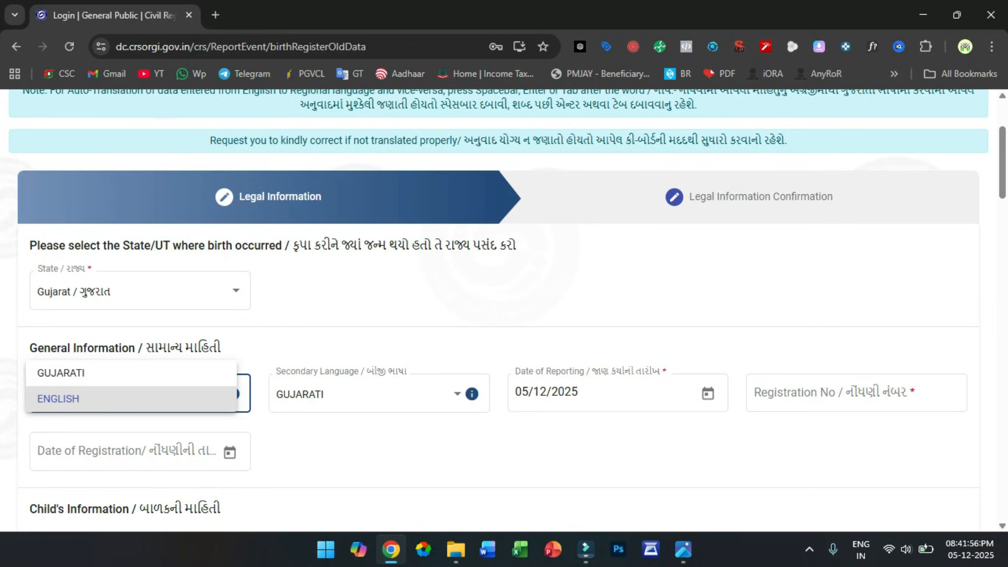
{"action": "key", "text": "Tab"}
{"action": "key", "text": "Tab"}
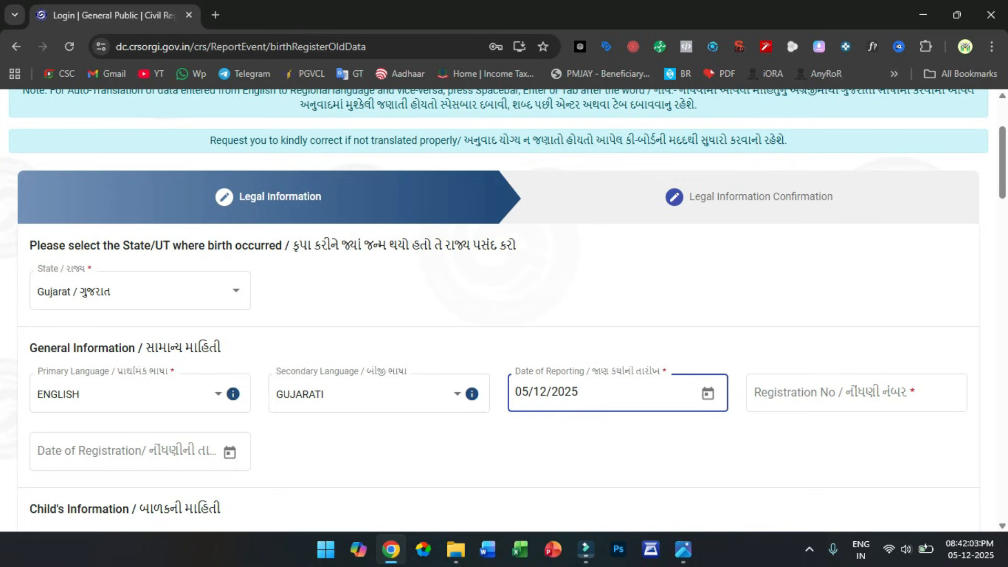
{"action": "left_click", "coordinate": [857, 393]}
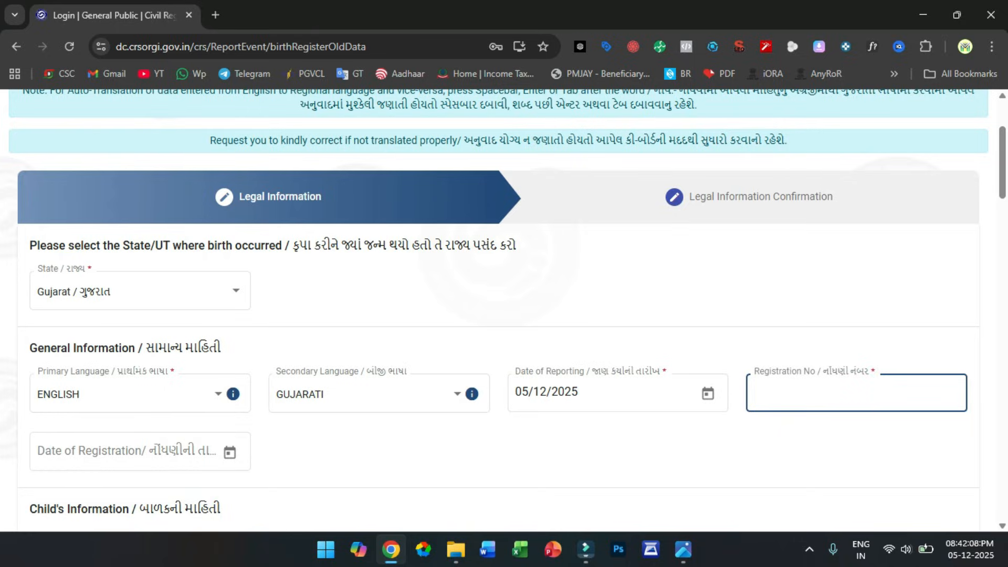
{"action": "scroll", "coordinate": [504, 310], "scroll_direction": "down", "scroll_amount": 1}
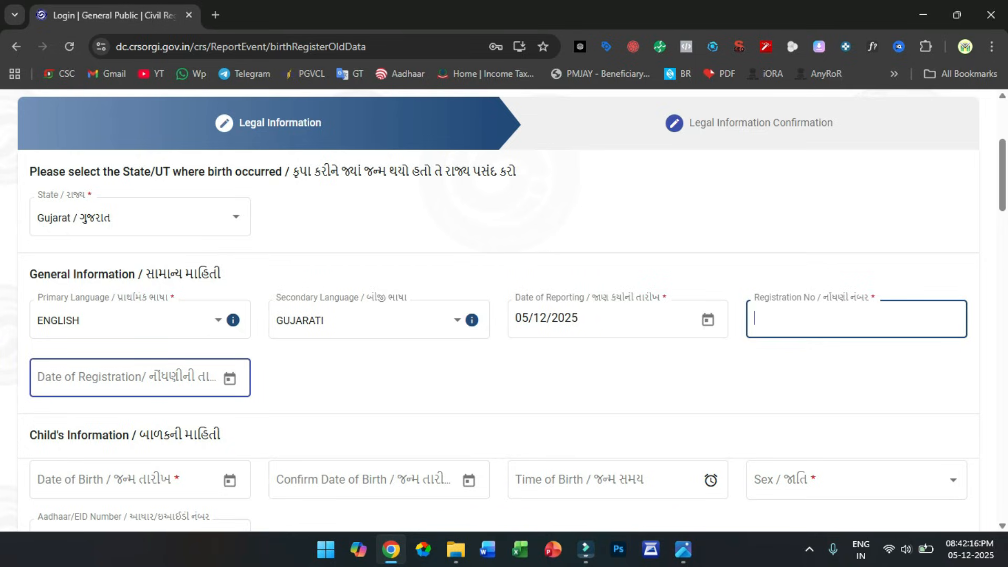
{"action": "left_click", "coordinate": [140, 378]}
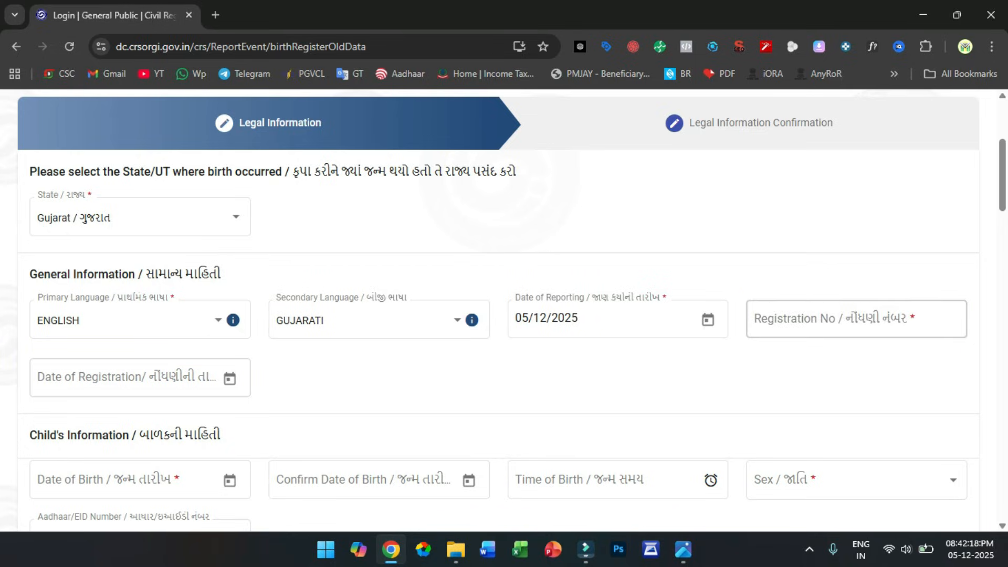
{"action": "scroll", "coordinate": [499, 310], "scroll_direction": "down", "scroll_amount": 4}
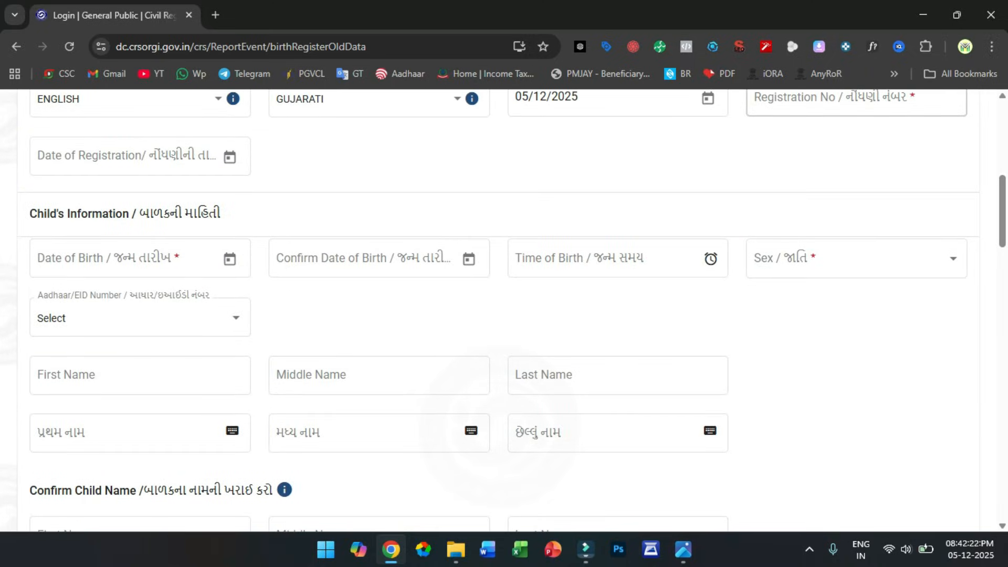
{"action": "left_click", "coordinate": [140, 258]}
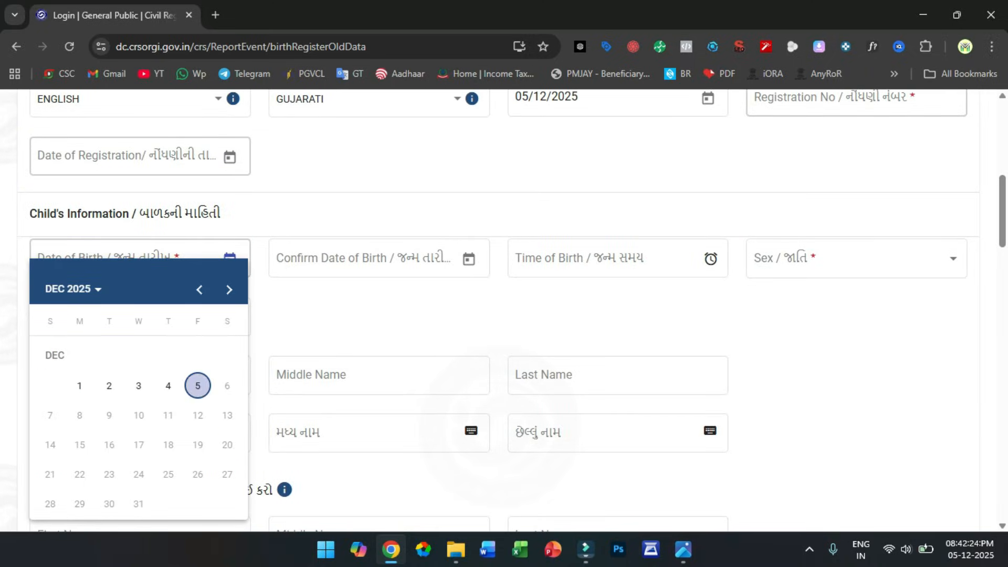
{"action": "left_click", "coordinate": [73, 289]}
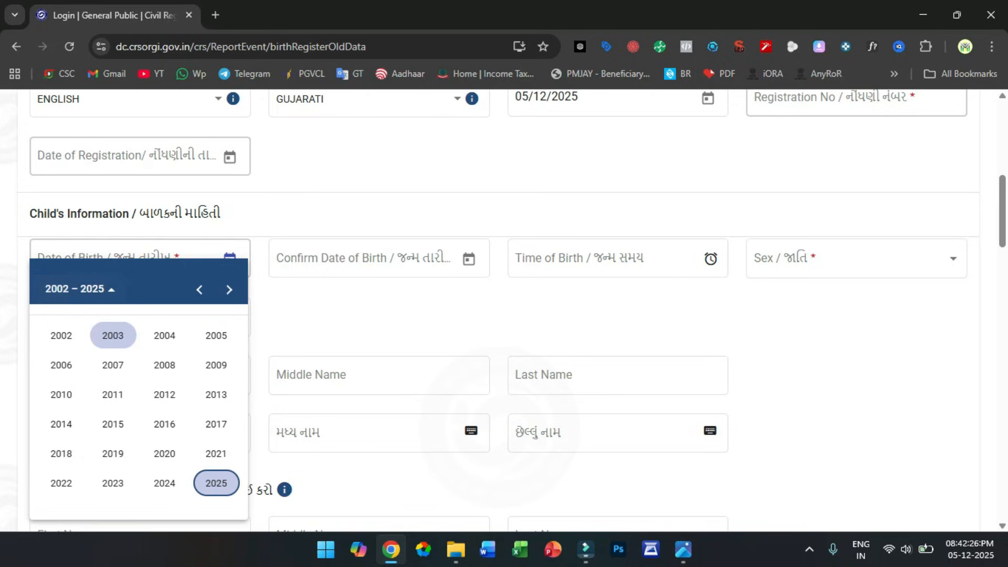
{"action": "left_click", "coordinate": [199, 289]}
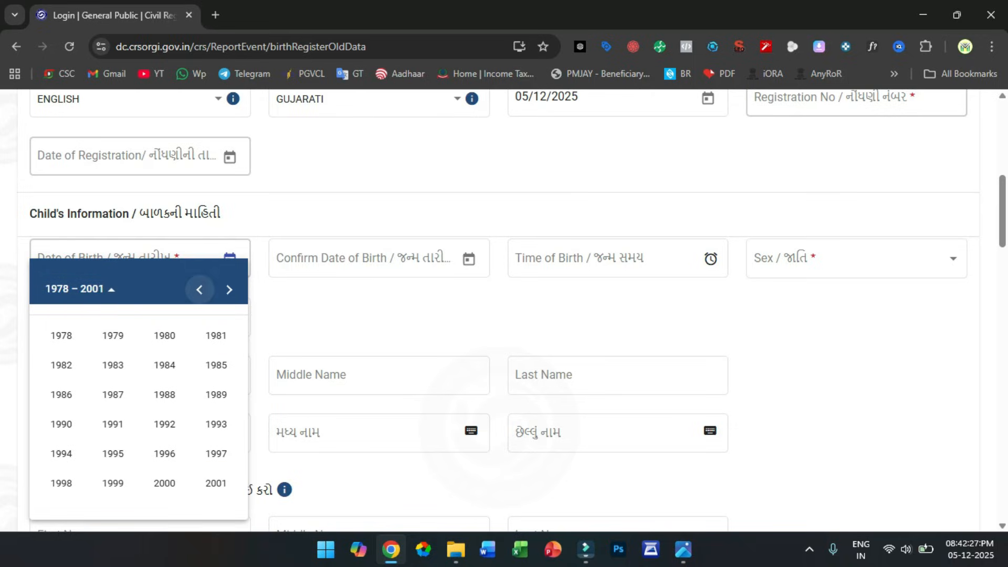
{"action": "left_click", "coordinate": [113, 424]}
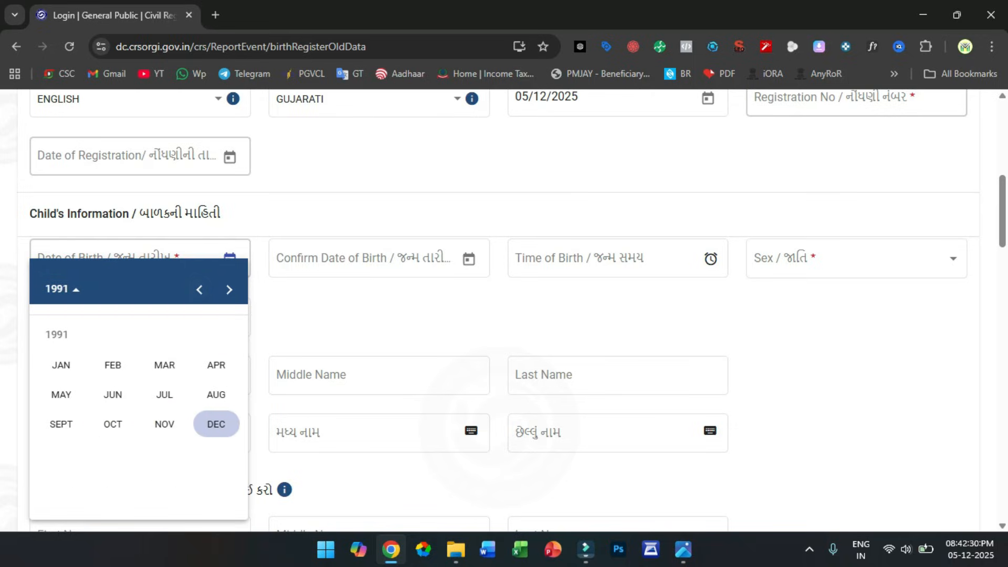
{"action": "left_click", "coordinate": [113, 424]}
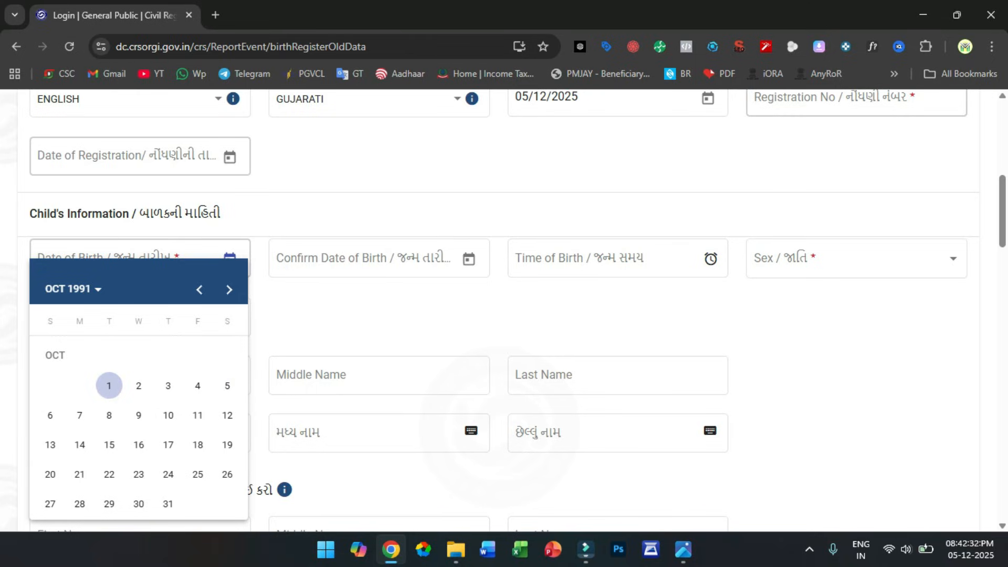
{"action": "left_click", "coordinate": [108, 385]}
{"action": "left_click", "coordinate": [469, 258]}
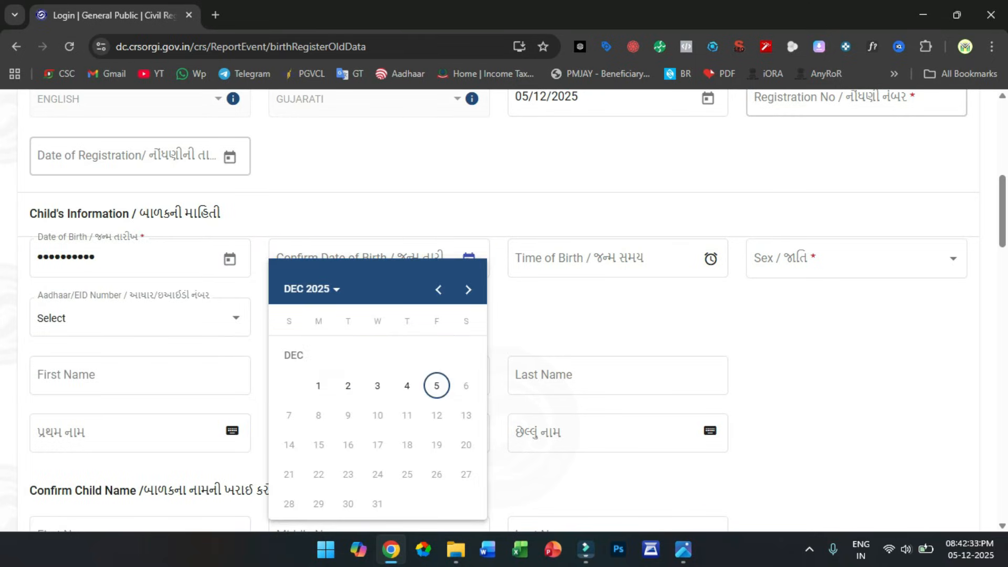
{"action": "left_click", "coordinate": [312, 289]}
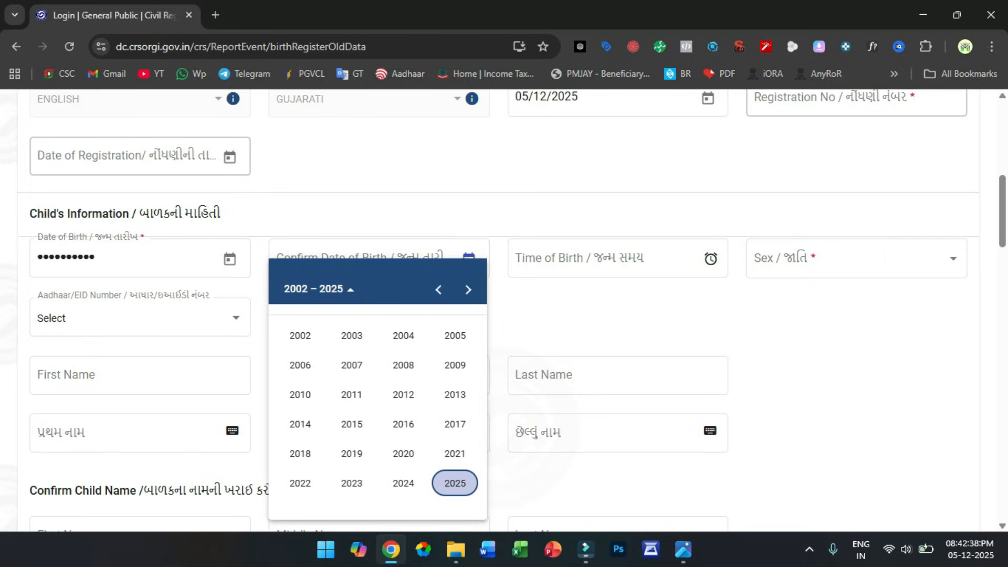
{"action": "left_click", "coordinate": [438, 289]}
{"action": "left_click", "coordinate": [351, 424]}
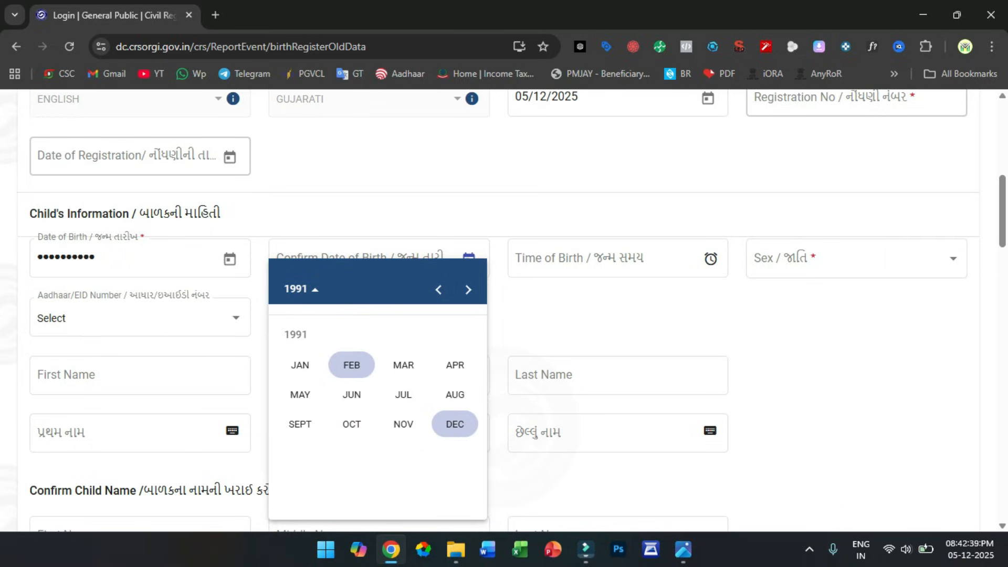
{"action": "left_click", "coordinate": [351, 424]}
{"action": "left_click", "coordinate": [347, 385]}
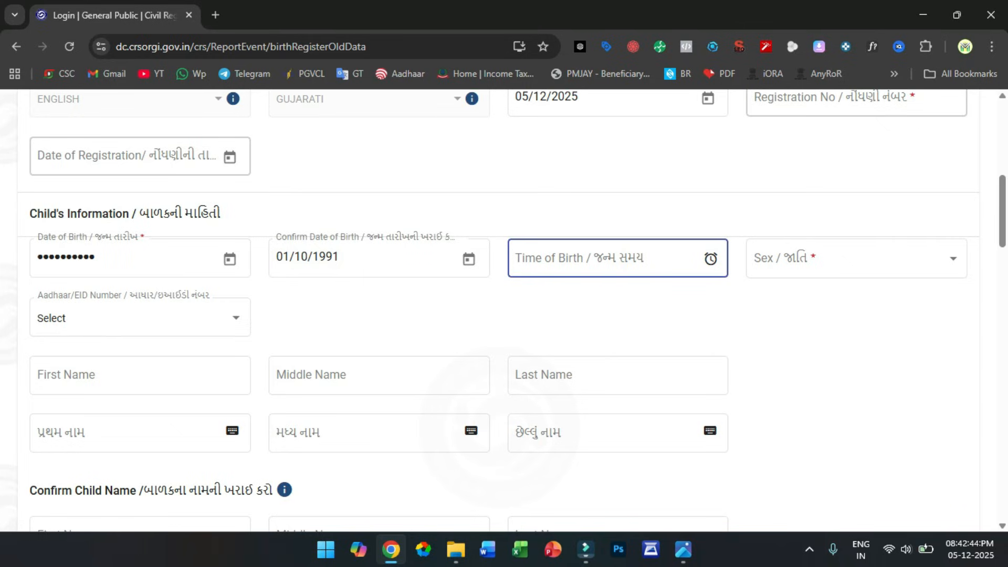
{"action": "left_click", "coordinate": [619, 258]}
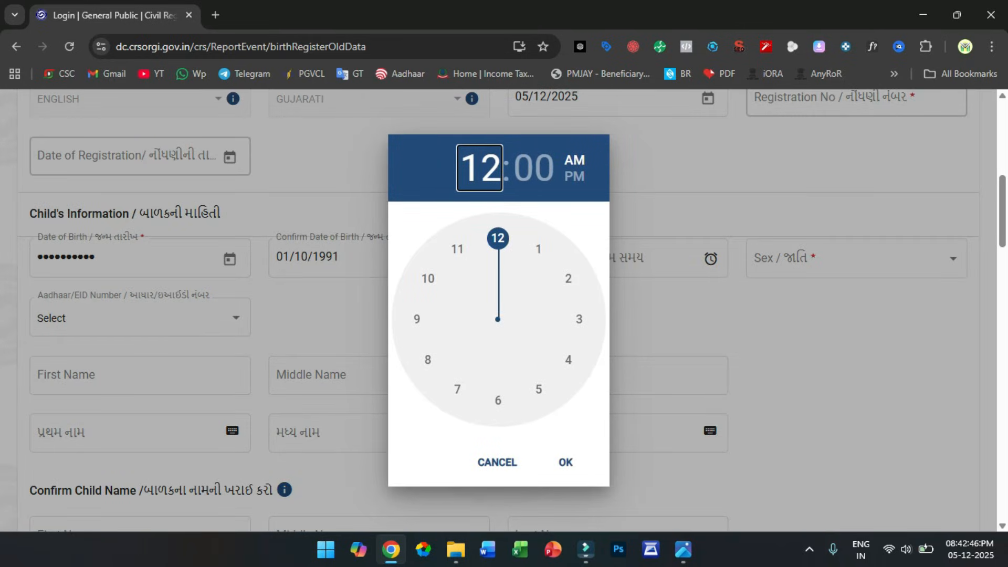
Set the Time of Birth to 7:30 AM
{"action": "type", "text": "7:31"}
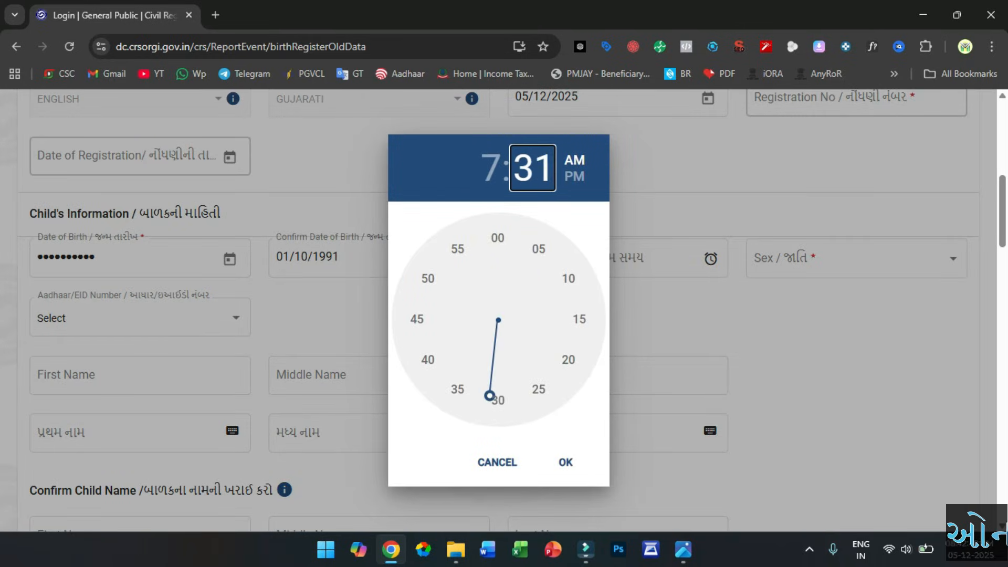
{"action": "left_click", "coordinate": [498, 401]}
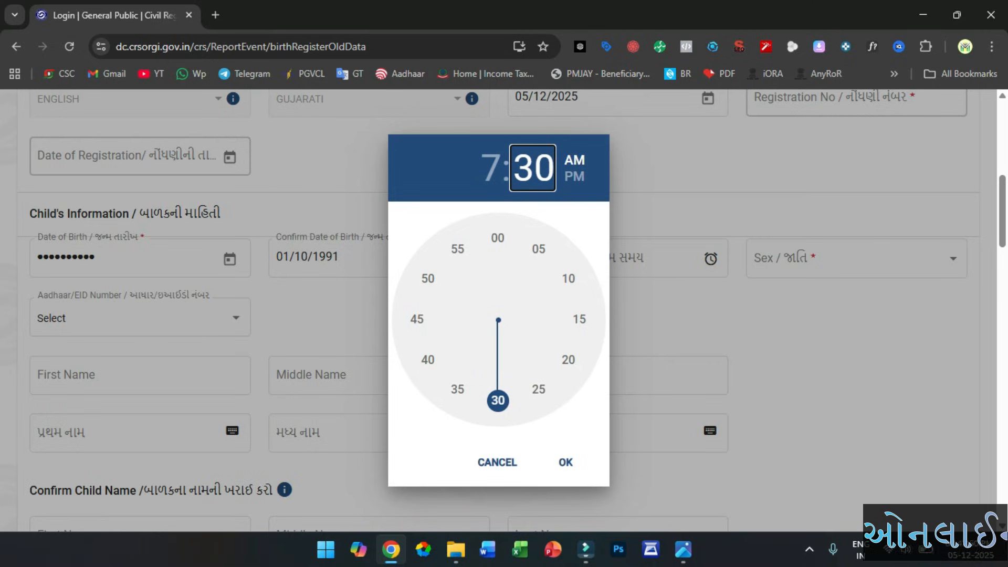
{"action": "left_click", "coordinate": [566, 463]}
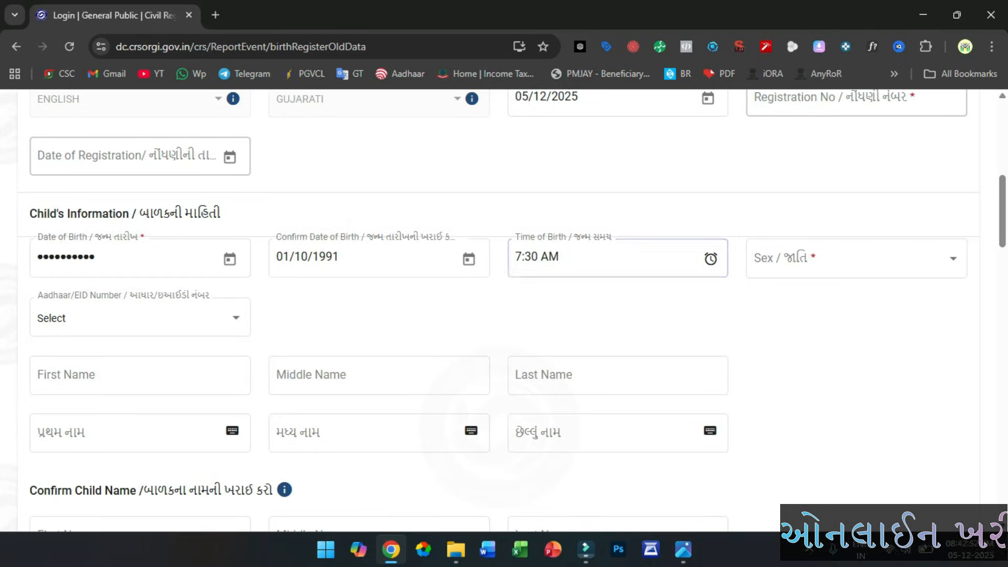
{"action": "left_click", "coordinate": [609, 257]}
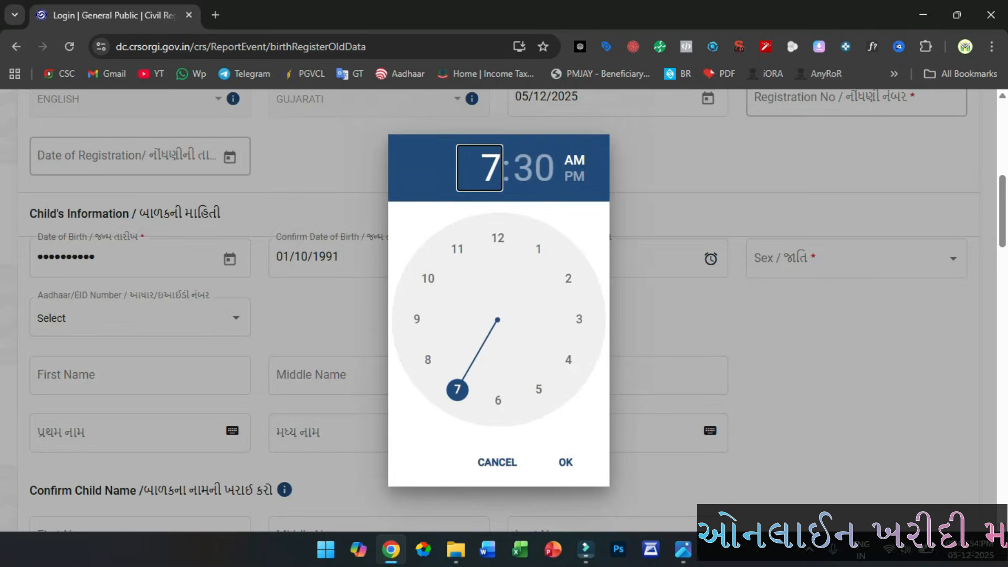
{"action": "left_click", "coordinate": [498, 463]}
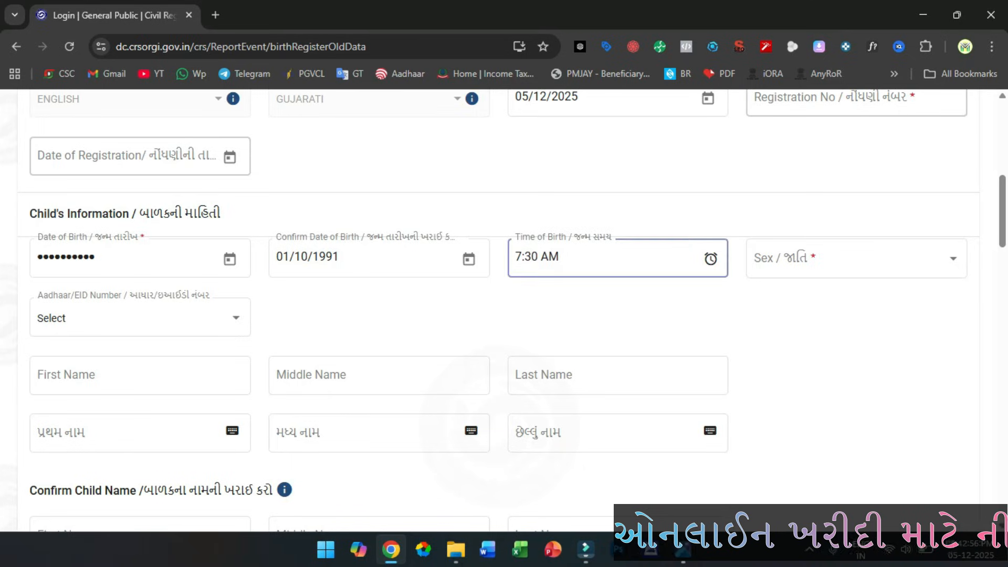
Choose Male as the child's sex
{"action": "key", "text": "Tab"}
{"action": "key", "text": "Down"}
{"action": "key", "text": "Down"}
{"action": "key", "text": "Return"}
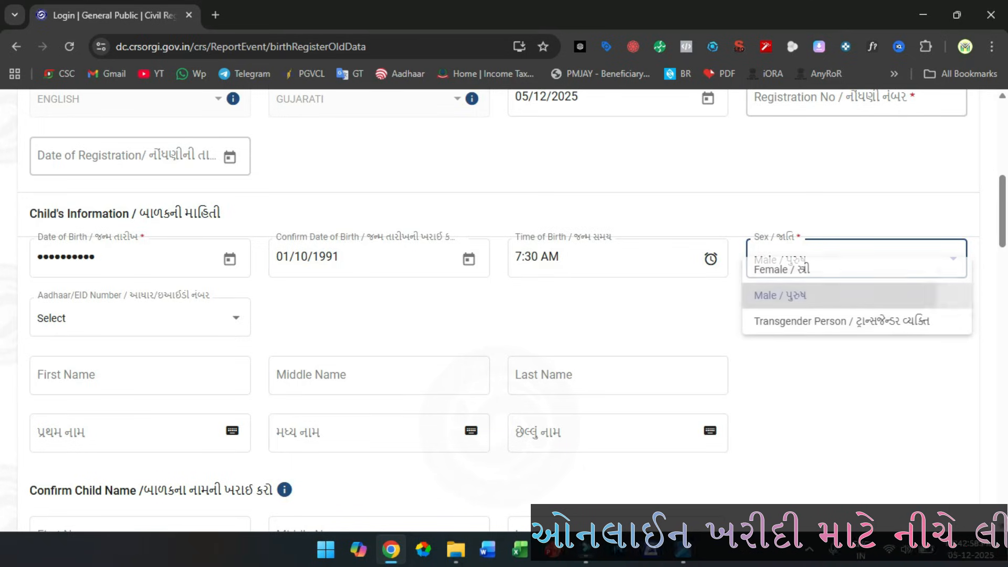
Select Aadhaar as the Aadhaar/EID type
{"action": "key", "text": "Tab"}
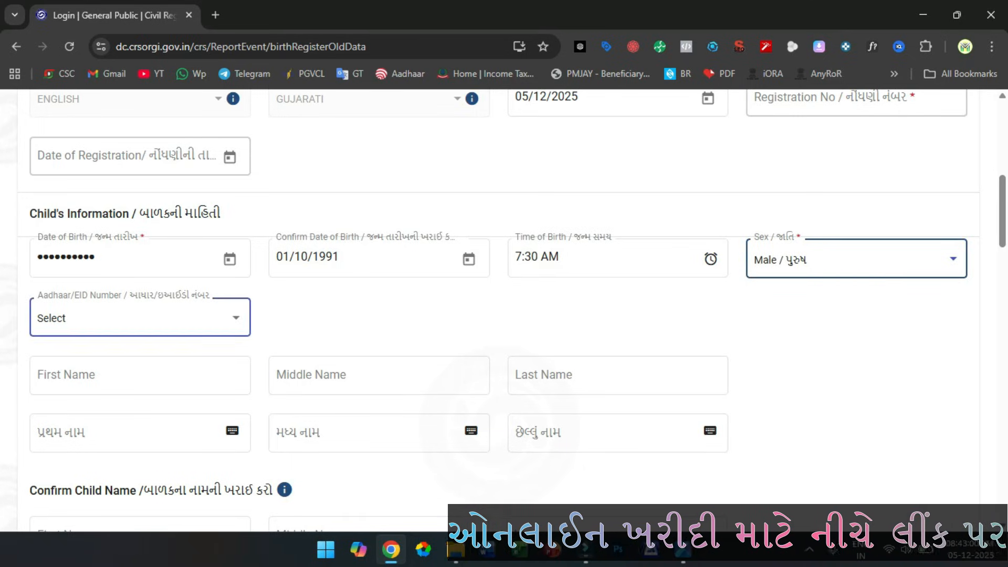
{"action": "key", "text": "Down"}
{"action": "key", "text": "Down"}
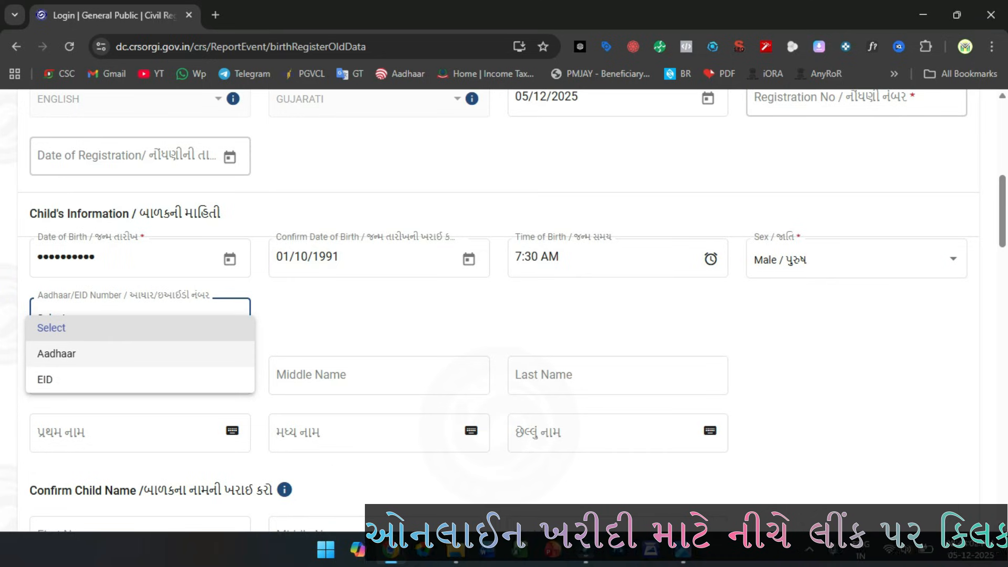
{"action": "key", "text": "Return"}
{"action": "key", "text": "Tab"}
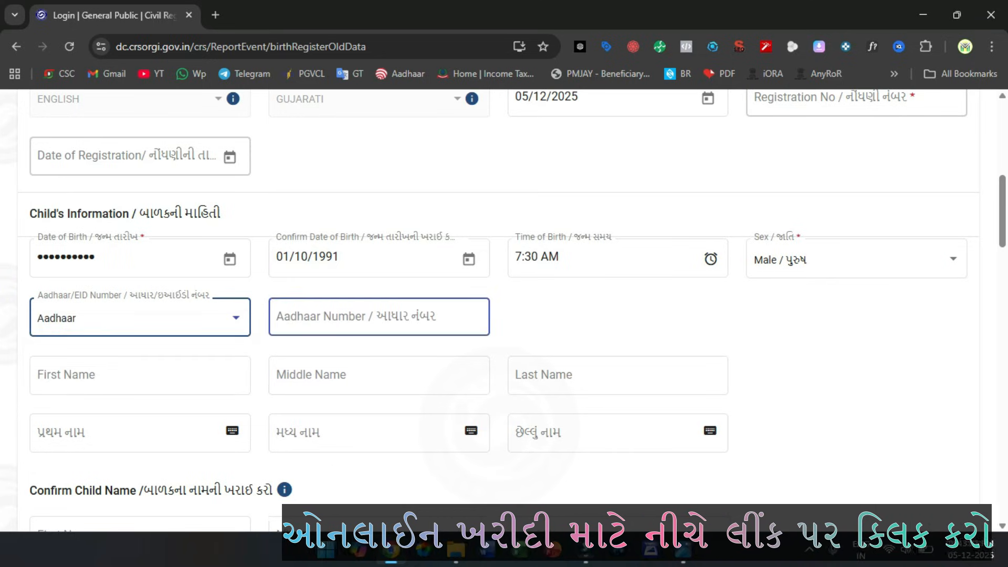
{"action": "key", "text": "shift+Tab"}
{"action": "key", "text": "Down"}
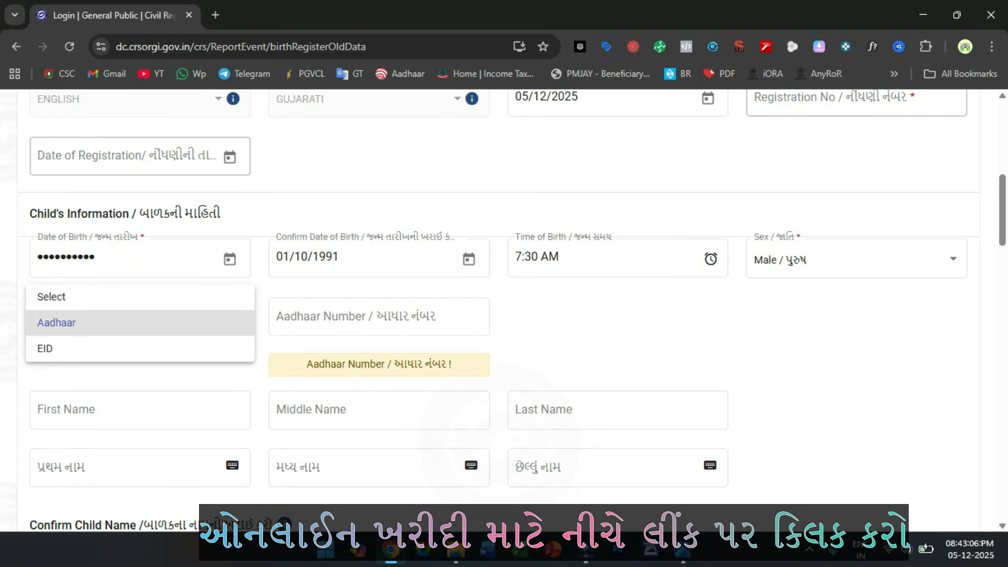
{"action": "key", "text": "Return"}
{"action": "key", "text": "Tab"}
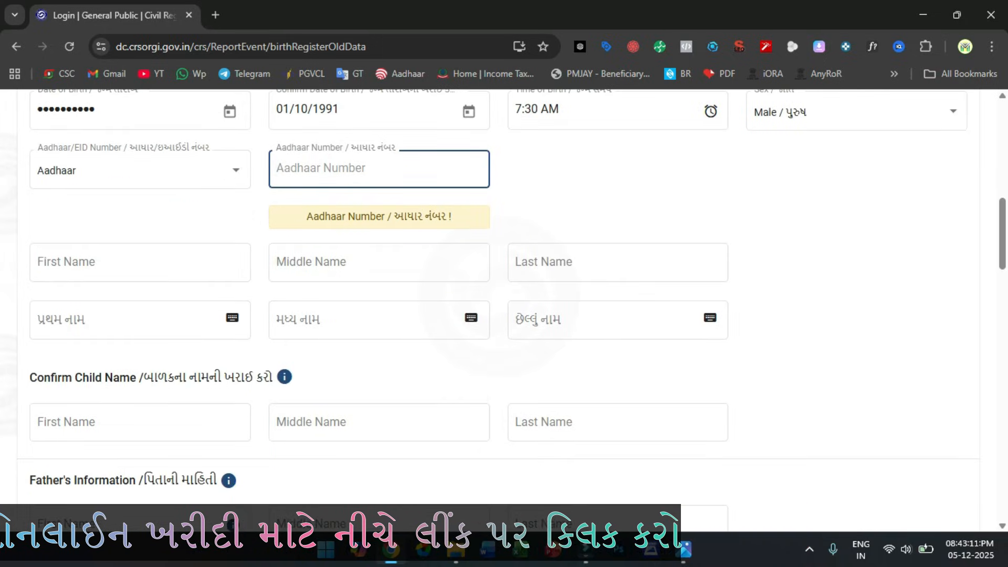
{"action": "left_click", "coordinate": [378, 261]}
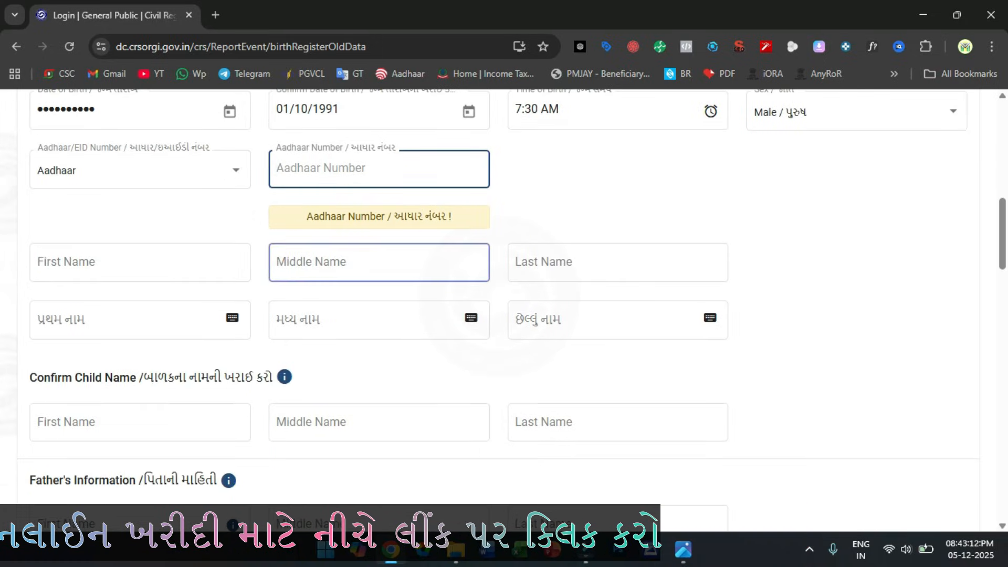
{"action": "key", "text": "shift+Tab"}
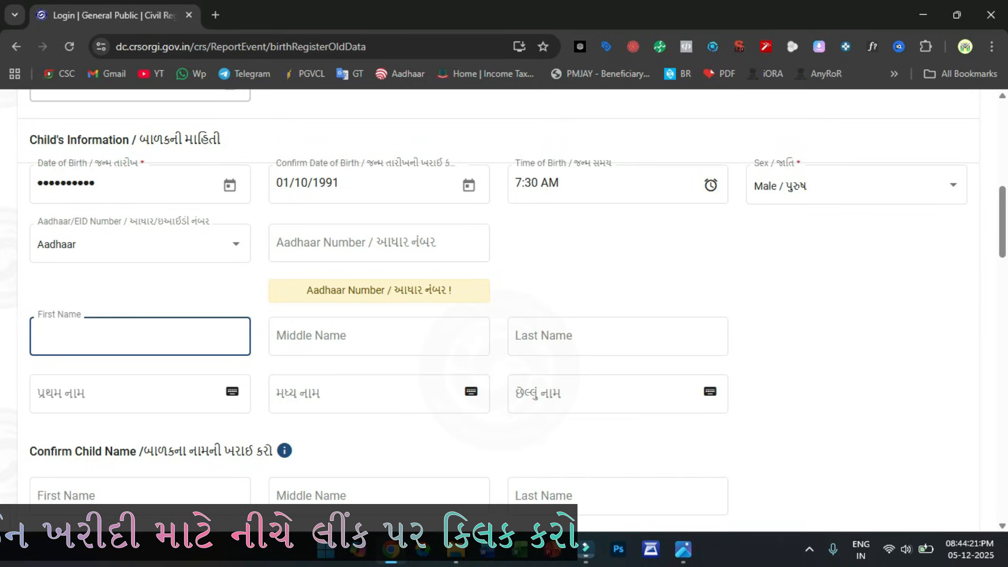
{"action": "scroll", "coordinate": [503, 303], "scroll_direction": "down", "scroll_amount": 1}
{"action": "key", "text": "Tab"}
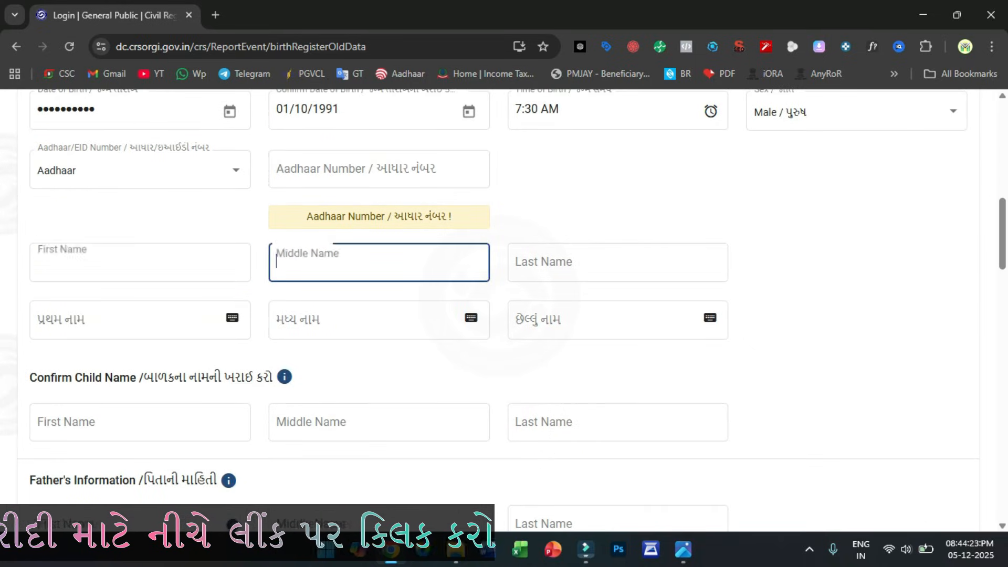
{"action": "left_click", "coordinate": [140, 320]}
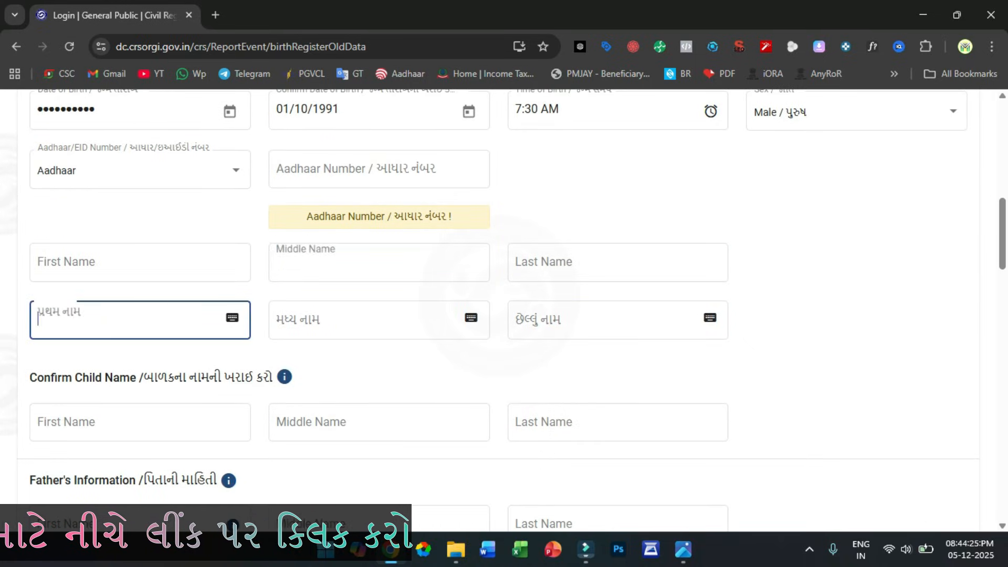
{"action": "left_click", "coordinate": [379, 319]}
{"action": "left_click", "coordinate": [618, 320]}
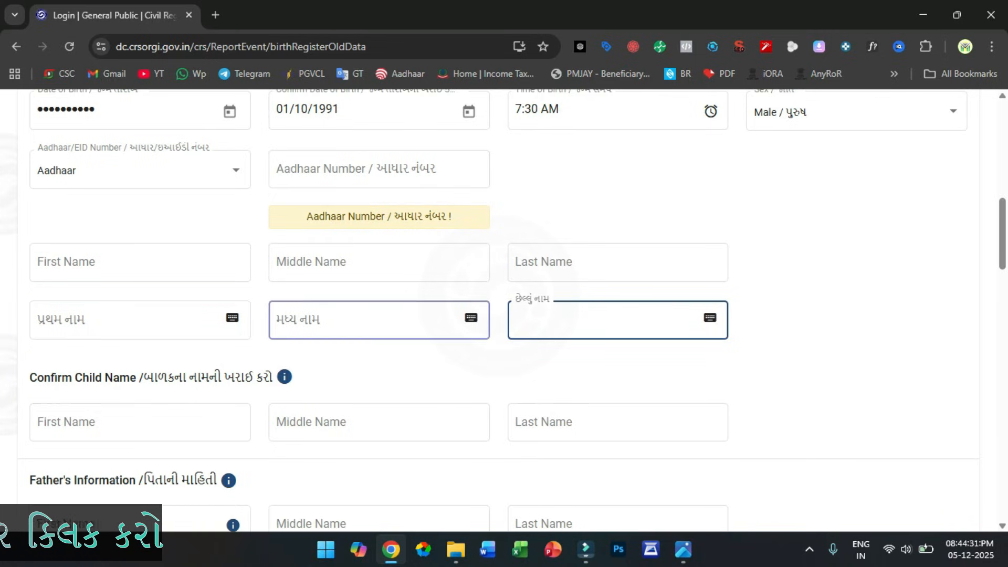
{"action": "scroll", "coordinate": [379, 315], "scroll_direction": "down", "scroll_amount": 3}
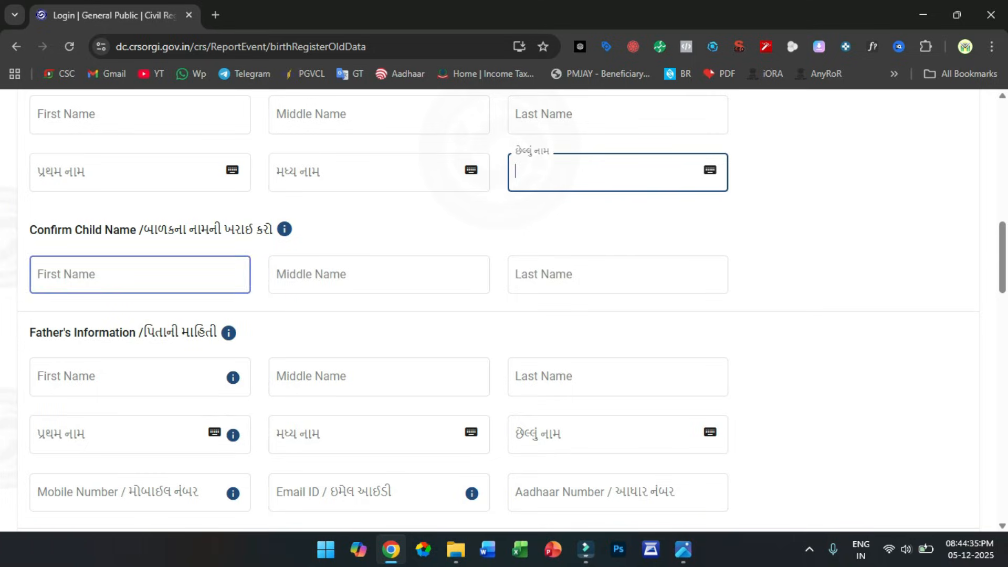
{"action": "left_click", "coordinate": [140, 275]}
{"action": "left_click", "coordinate": [380, 275]}
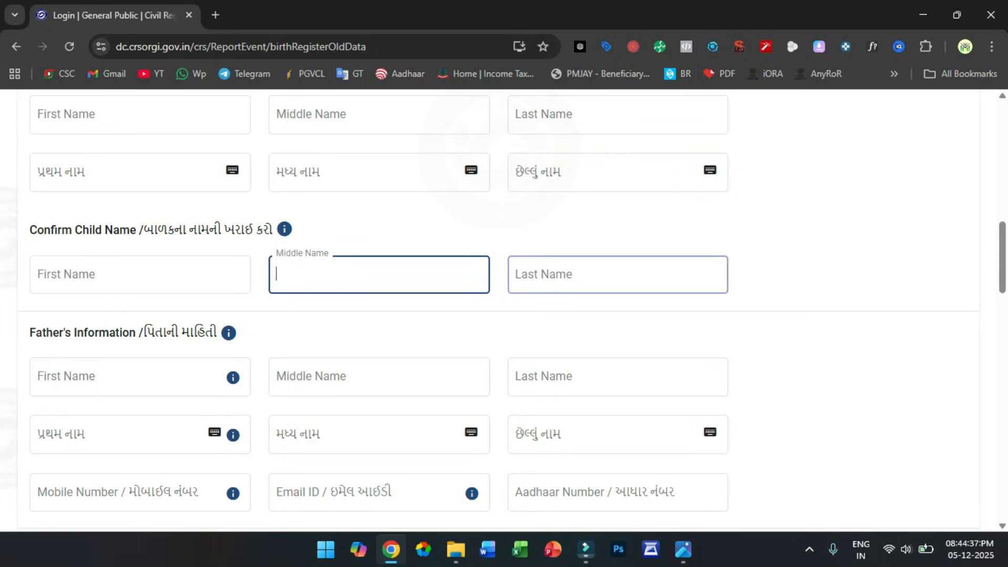
{"action": "left_click", "coordinate": [618, 275]}
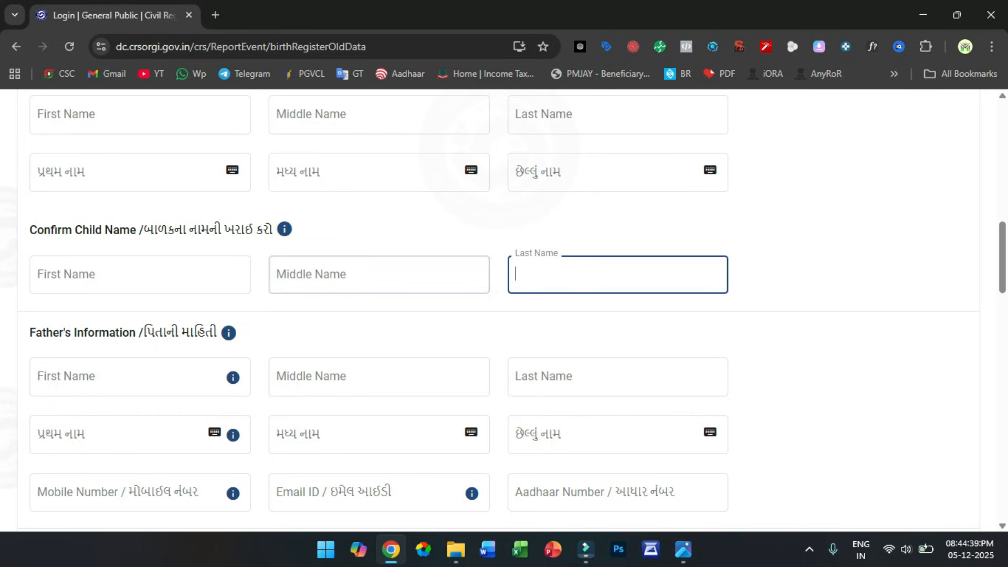
{"action": "scroll", "coordinate": [498, 313], "scroll_direction": "down", "scroll_amount": 2}
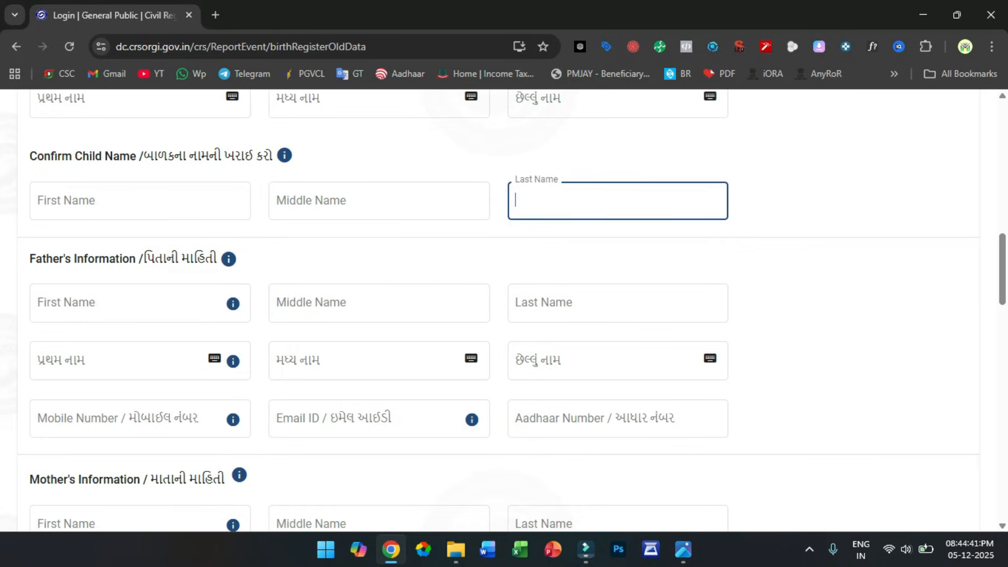
{"action": "left_click", "coordinate": [131, 303]}
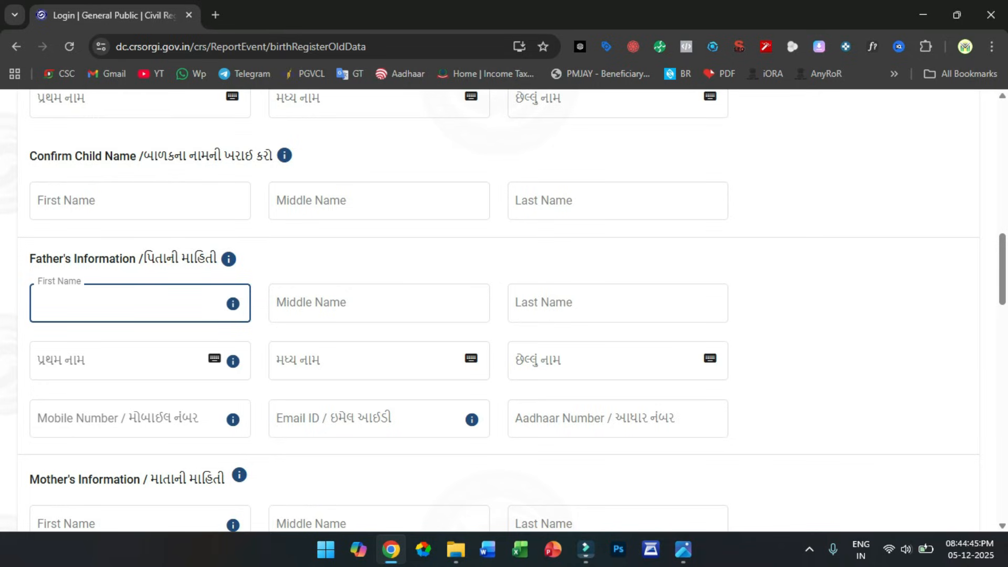
{"action": "scroll", "coordinate": [498, 310], "scroll_direction": "down", "scroll_amount": 2}
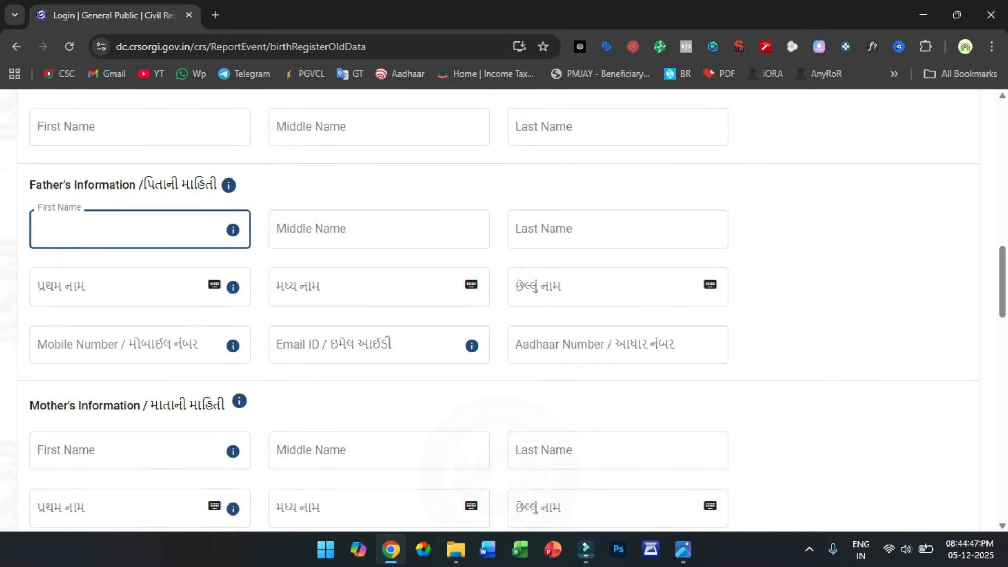
{"action": "left_click", "coordinate": [140, 345]}
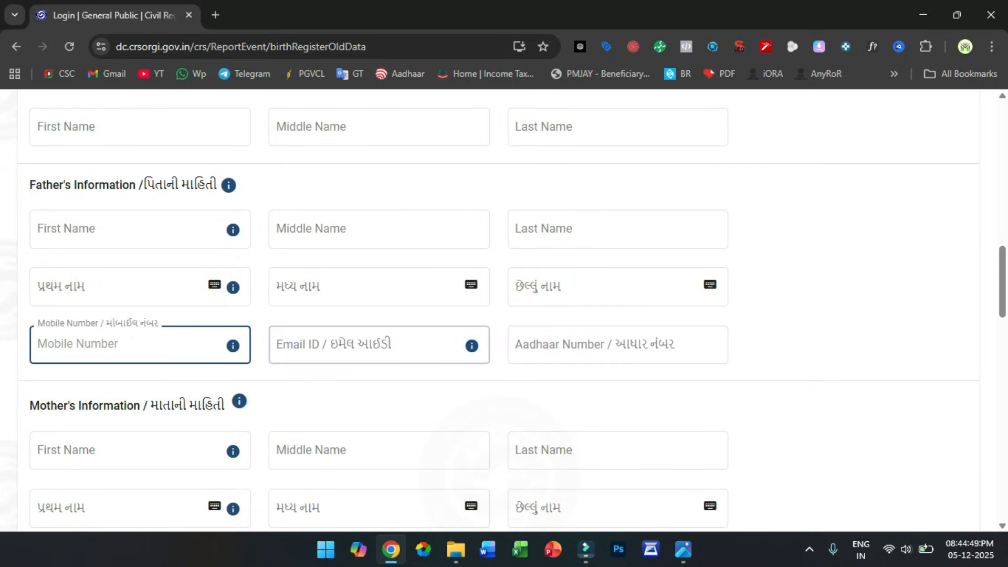
{"action": "left_click", "coordinate": [379, 344]}
{"action": "left_click", "coordinate": [617, 345]}
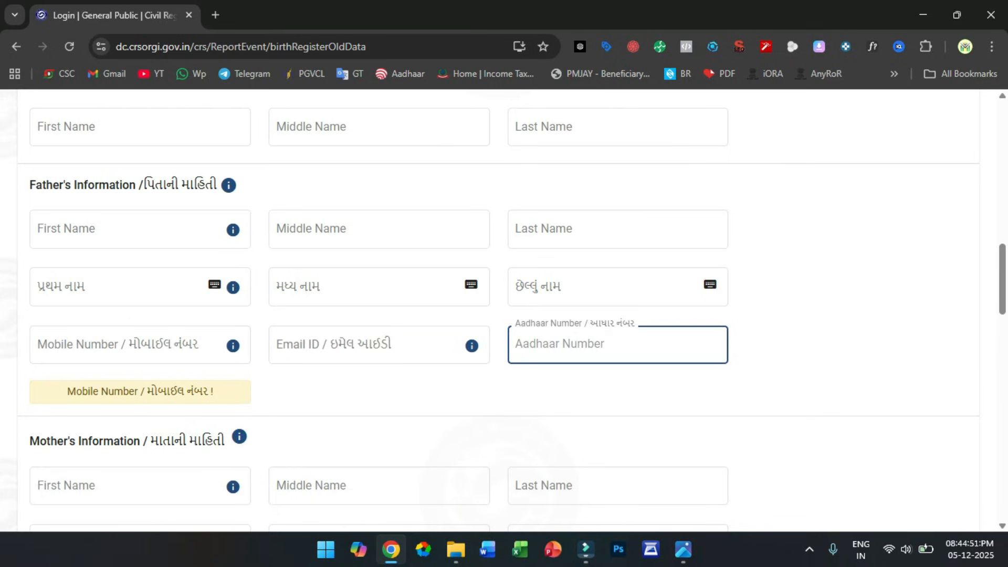
{"action": "scroll", "coordinate": [498, 310], "scroll_direction": "down", "scroll_amount": 2}
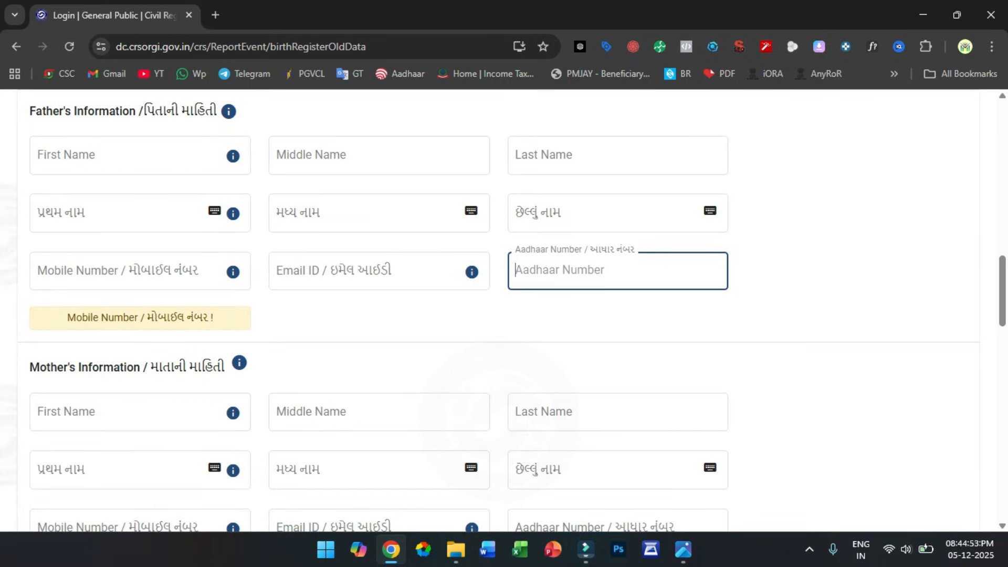
{"action": "left_click", "coordinate": [140, 412]}
{"action": "scroll", "coordinate": [368, 315], "scroll_direction": "down", "scroll_amount": 4}
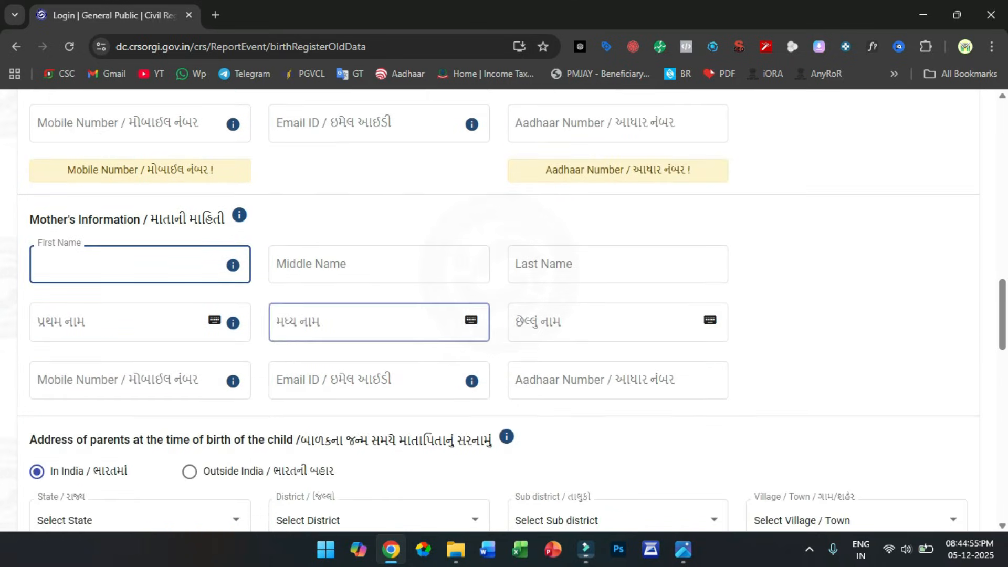
{"action": "key", "text": "Tab"}
{"action": "key", "text": "Tab"}
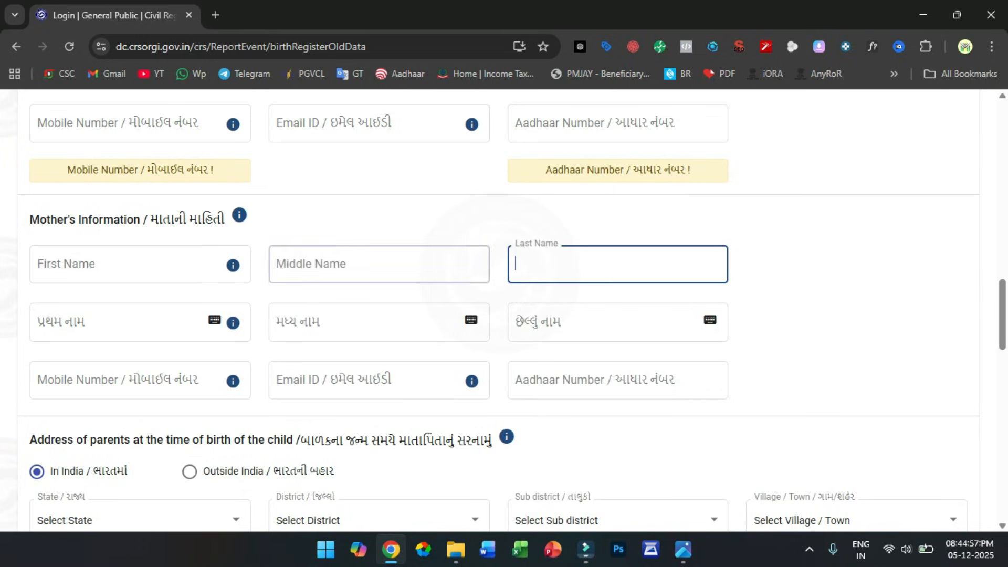
{"action": "key", "text": "Tab"}
{"action": "key", "text": "Tab"}
{"action": "key", "text": "Tab"}
{"action": "key", "text": "Tab"}
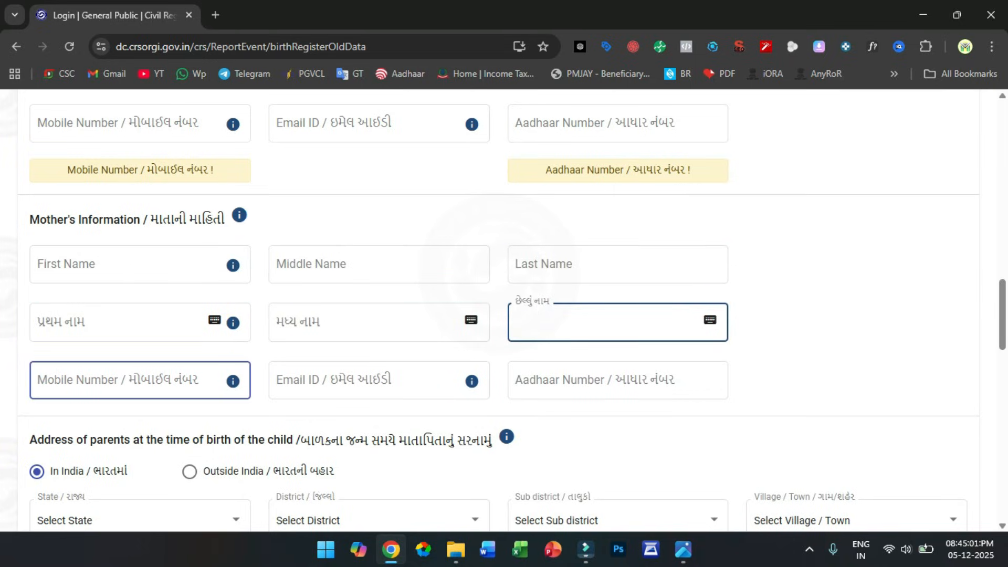
{"action": "left_click", "coordinate": [140, 381]}
{"action": "key", "text": "Tab"}
{"action": "key", "text": "Tab"}
{"action": "key", "text": "Tab"}
{"action": "key", "text": "Tab"}
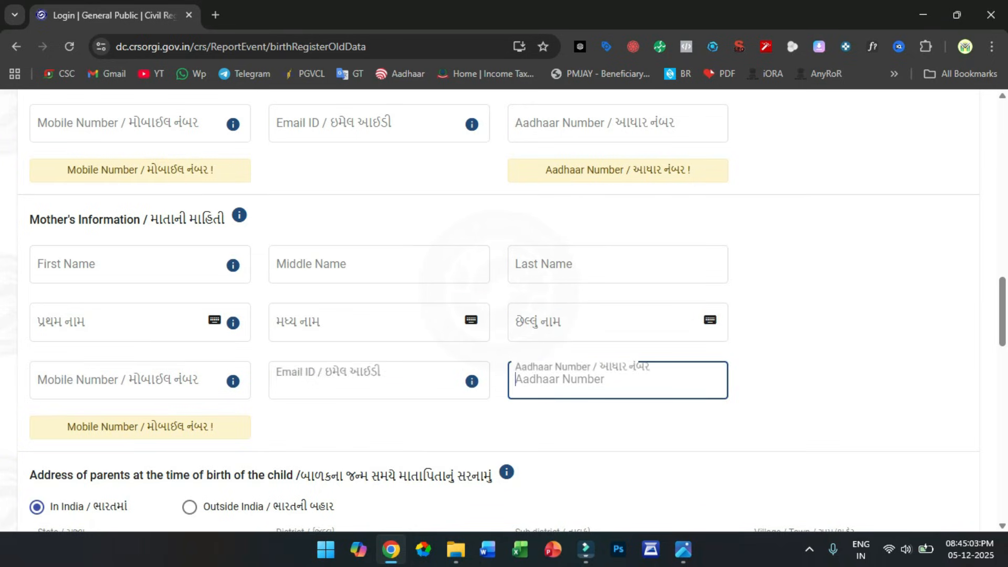
{"action": "scroll", "coordinate": [499, 310], "scroll_direction": "down", "scroll_amount": 1}
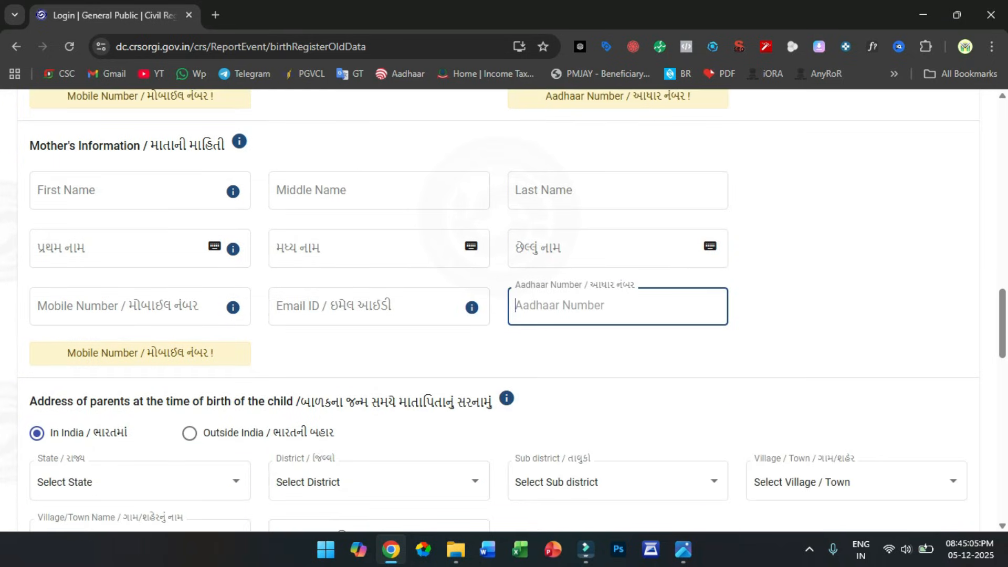
{"action": "scroll", "coordinate": [499, 310], "scroll_direction": "down", "scroll_amount": 2}
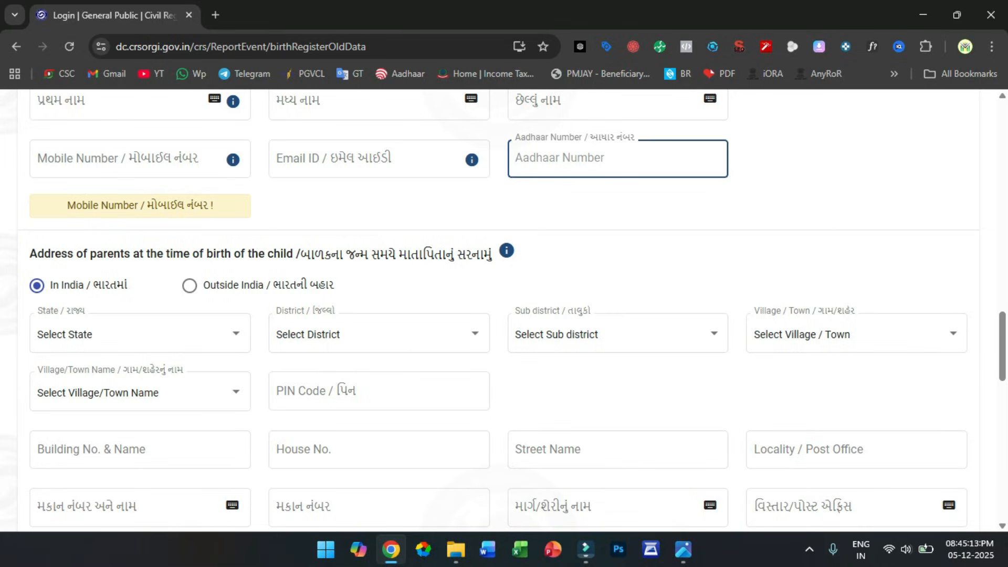
Set the parents' address to Gujarat, district Jamnagar, sub-district Jamnagar, type Village
{"action": "left_click", "coordinate": [137, 334]}
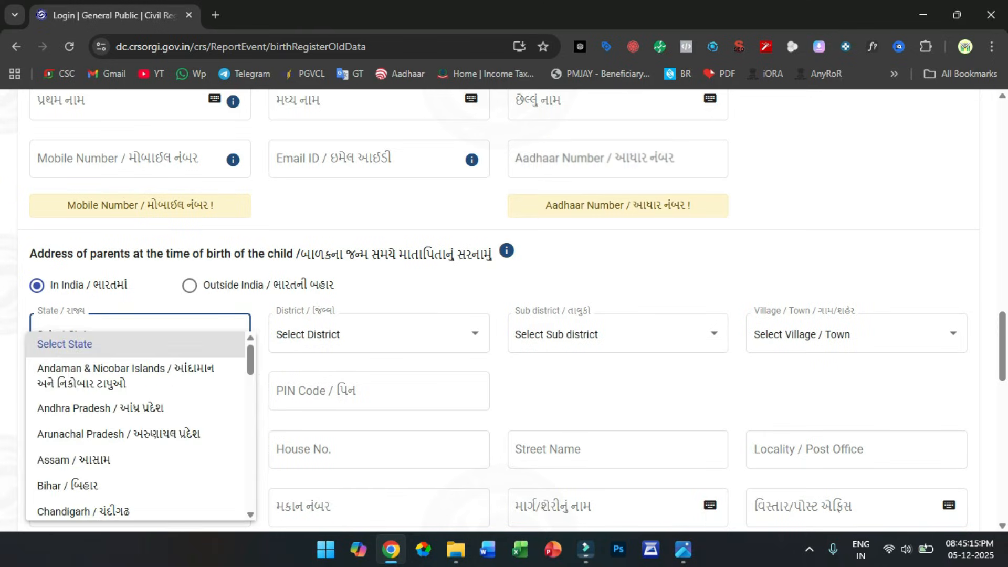
{"action": "scroll", "coordinate": [137, 420], "scroll_direction": "down", "scroll_amount": 3}
{"action": "scroll", "coordinate": [137, 421], "scroll_direction": "down", "scroll_amount": 3}
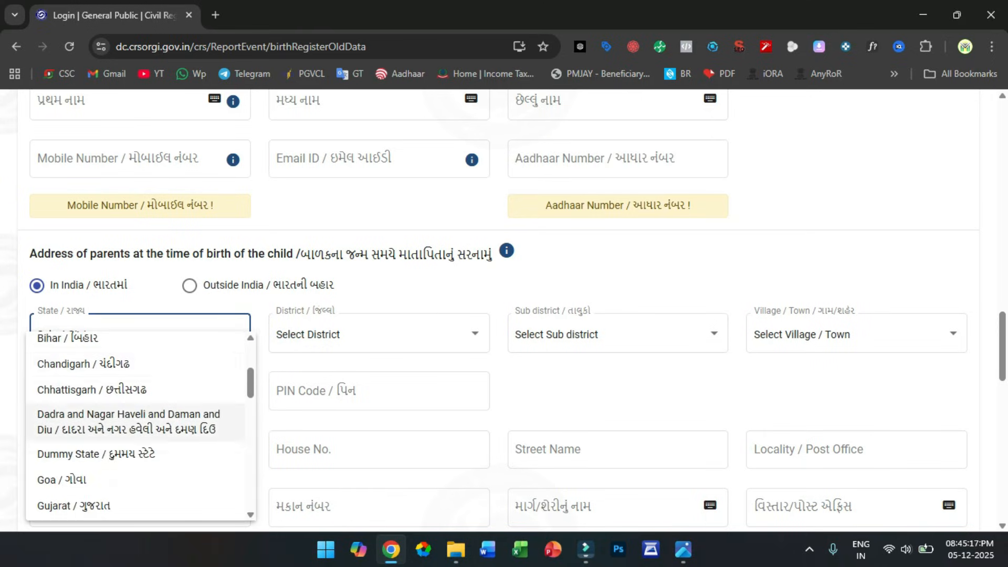
{"action": "left_click", "coordinate": [89, 434]}
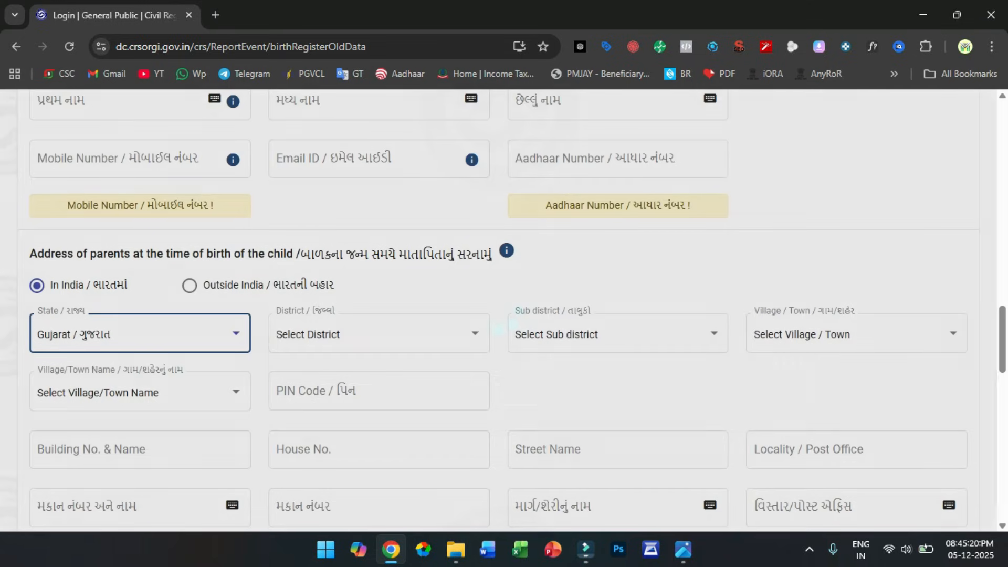
{"action": "left_click", "coordinate": [378, 334]}
{"action": "scroll", "coordinate": [378, 395], "scroll_direction": "down", "scroll_amount": 5}
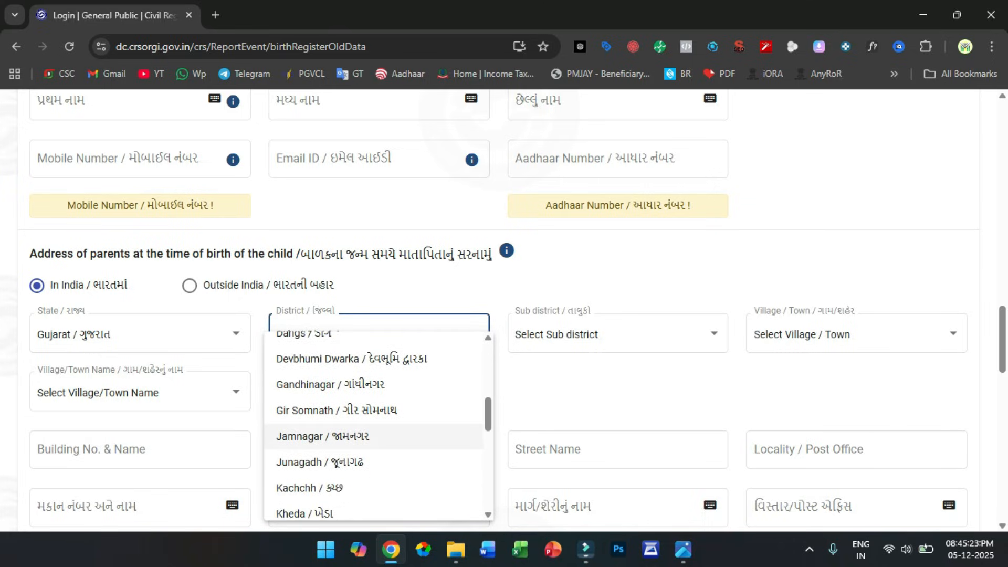
{"action": "left_click", "coordinate": [326, 437]}
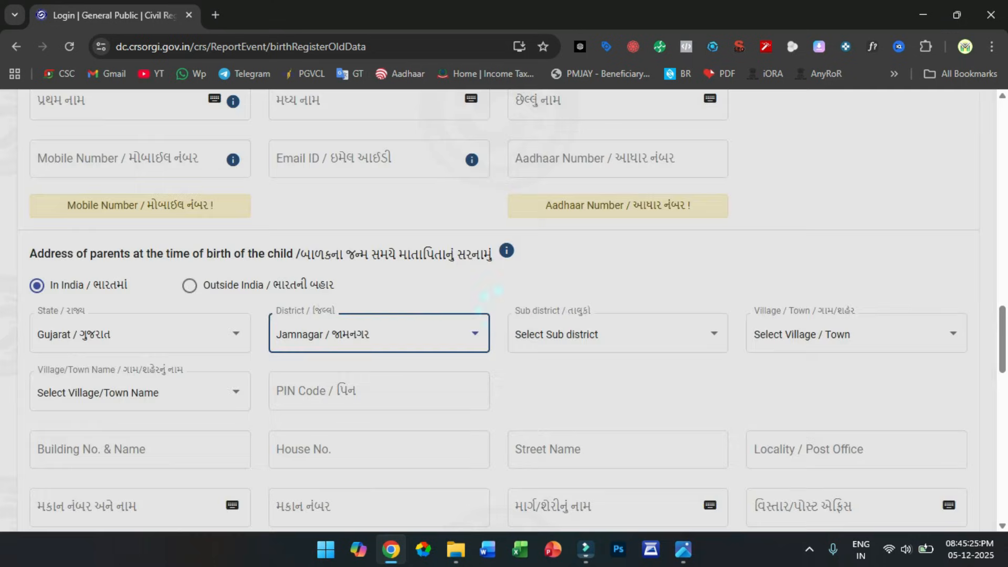
{"action": "left_click", "coordinate": [556, 334]}
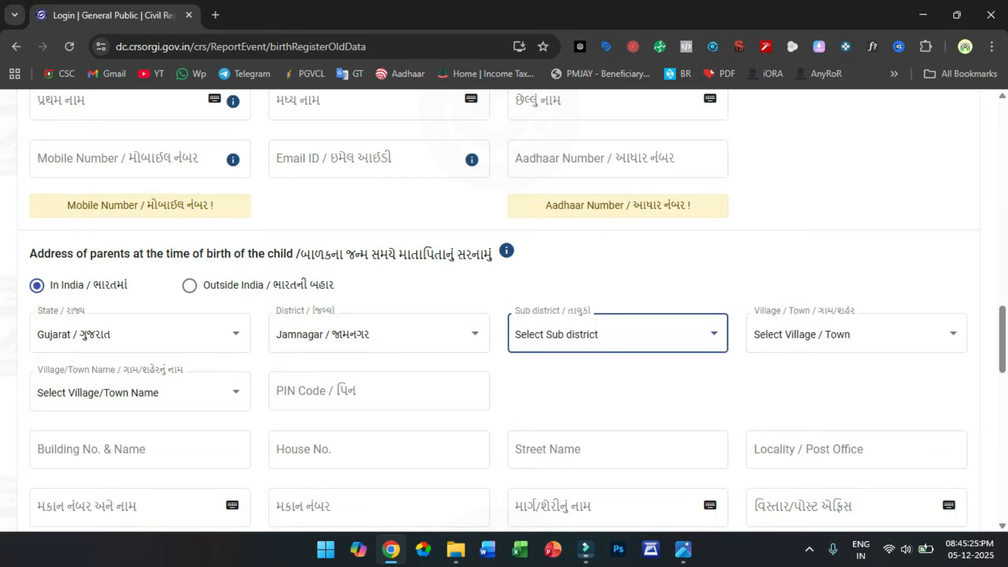
{"action": "left_click", "coordinate": [577, 421]}
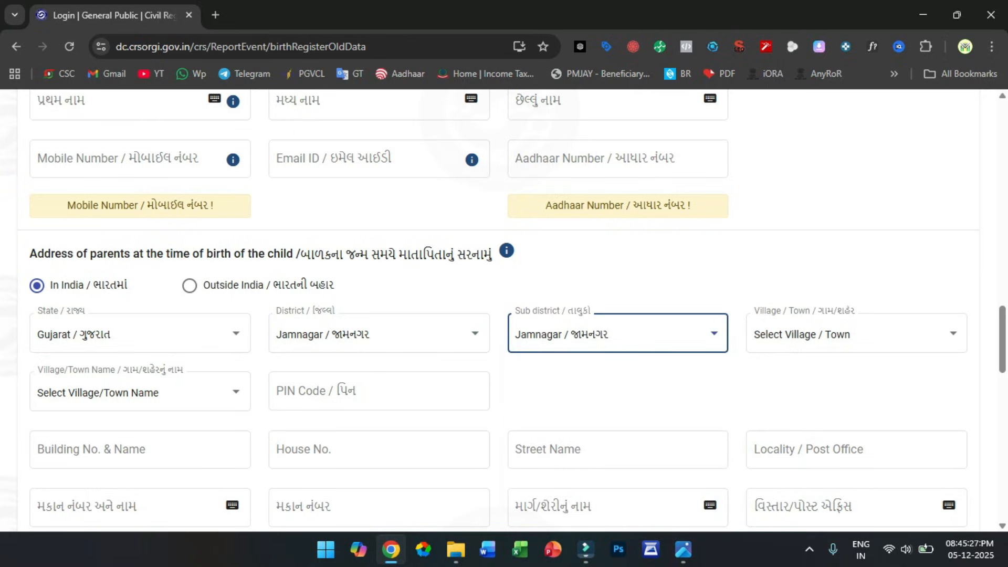
{"action": "left_click", "coordinate": [851, 334]}
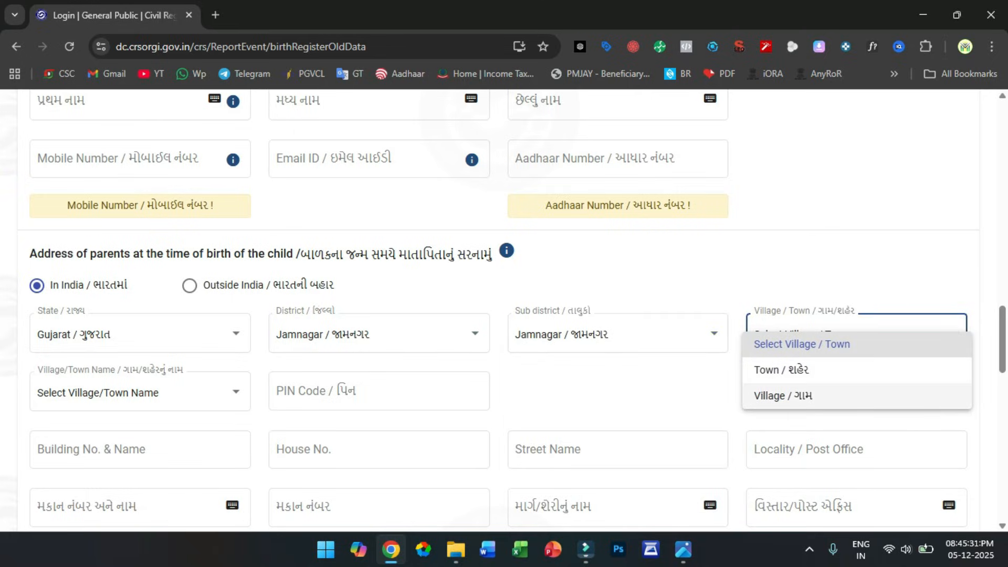
{"action": "left_click", "coordinate": [782, 395]}
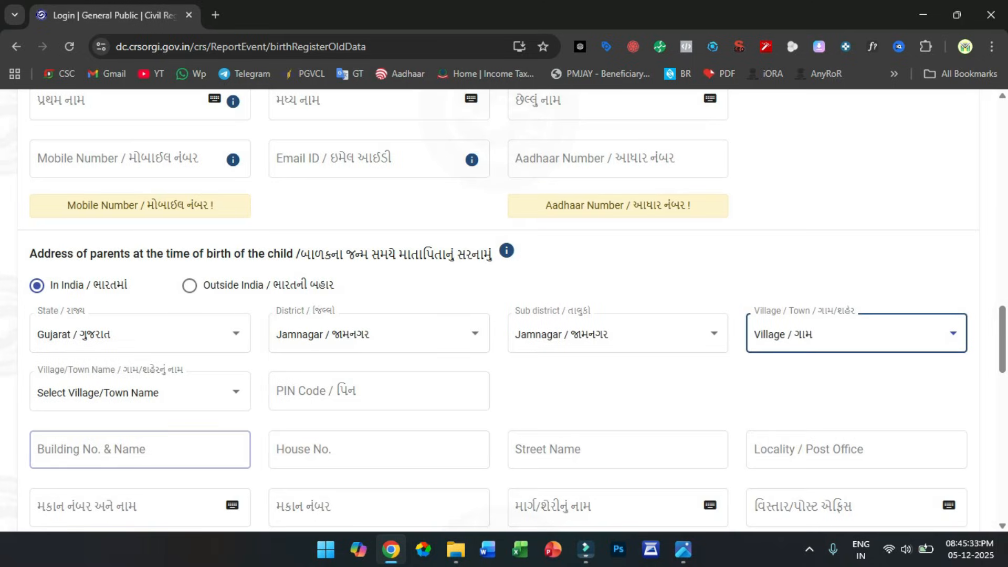
Choose village Dhunvav and enter PIN Code 361120
{"action": "left_click", "coordinate": [137, 393]}
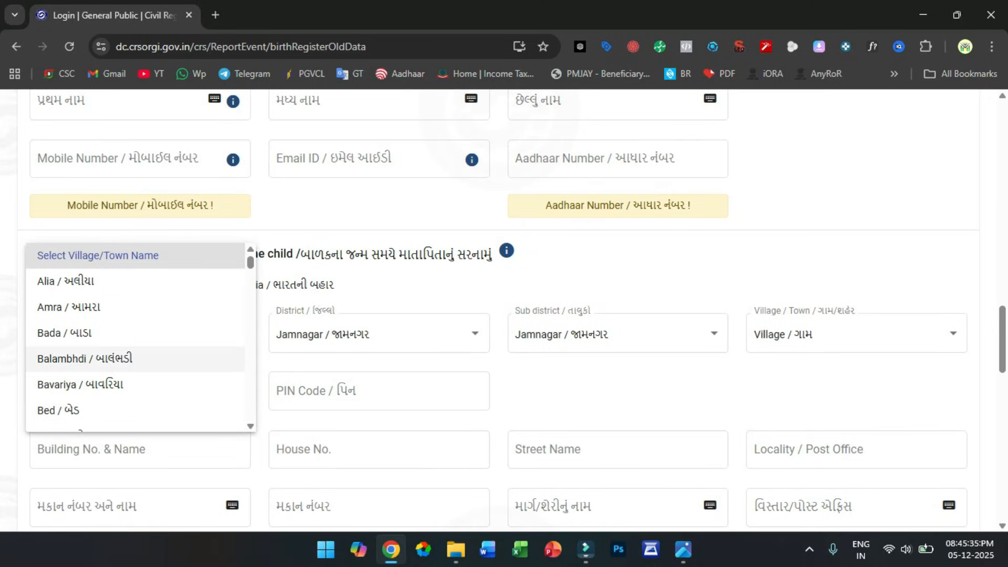
{"action": "scroll", "coordinate": [135, 357], "scroll_direction": "down", "scroll_amount": 15}
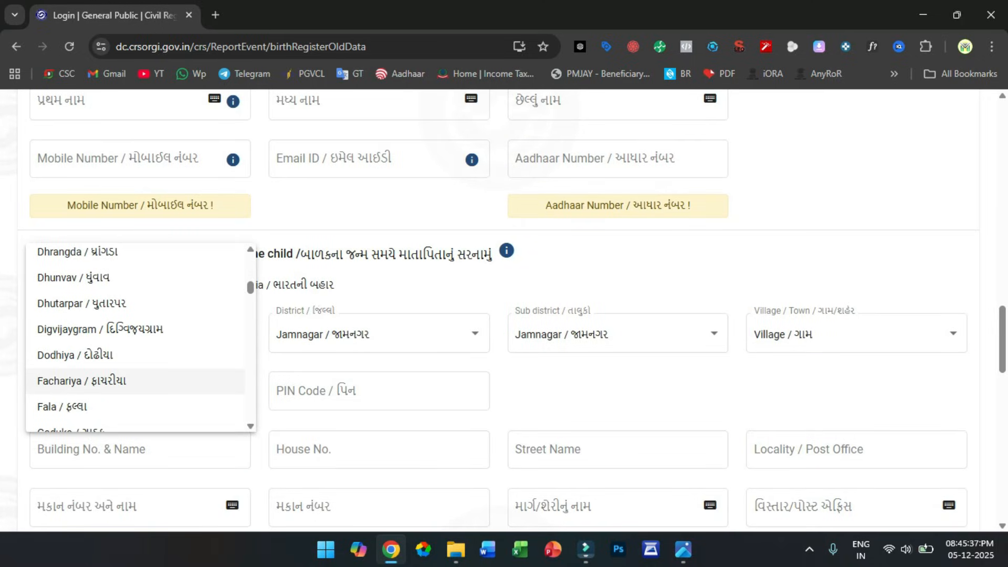
{"action": "left_click", "coordinate": [135, 277]}
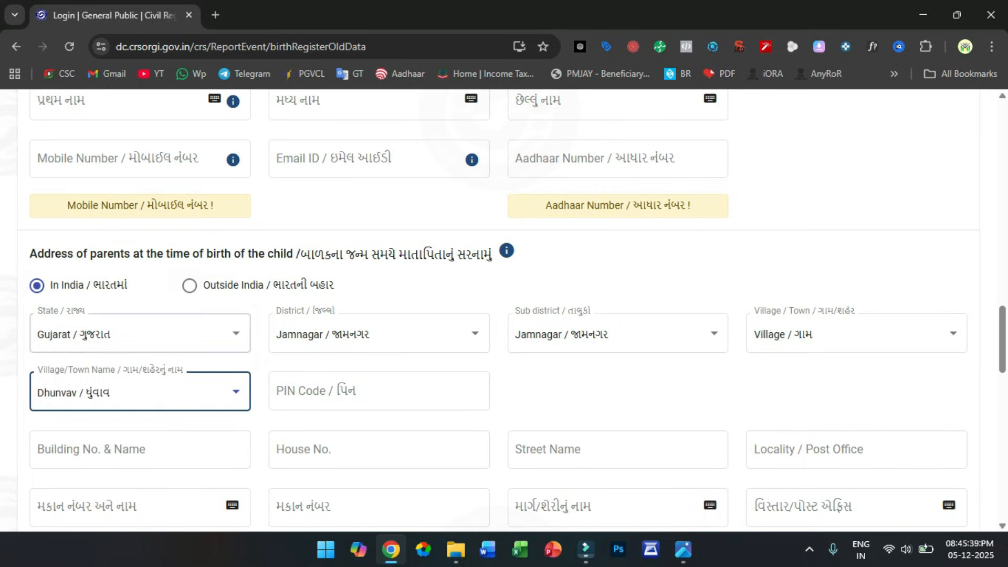
{"action": "left_click", "coordinate": [379, 391]}
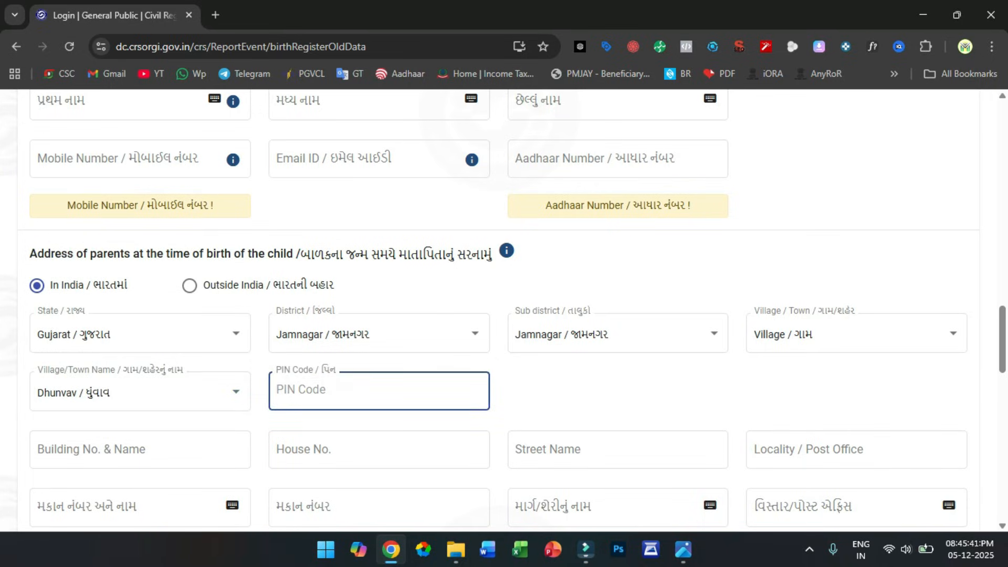
{"action": "type", "text": "361120"}
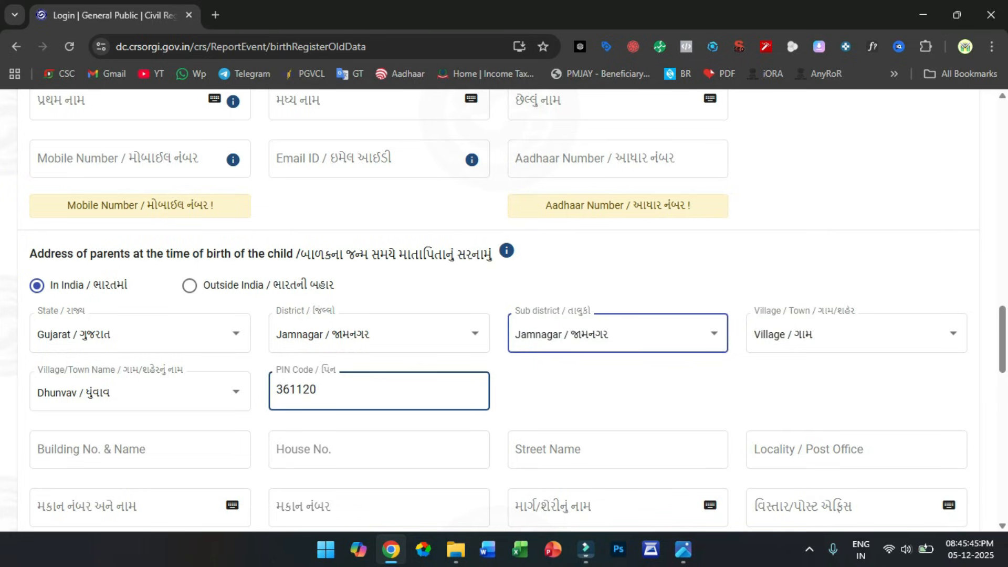
{"action": "left_click", "coordinate": [618, 389]}
Pass through the building, house, street and locality fields, leaving them empty
{"action": "scroll", "coordinate": [618, 389], "scroll_direction": "down", "scroll_amount": 3}
{"action": "left_click", "coordinate": [140, 302]}
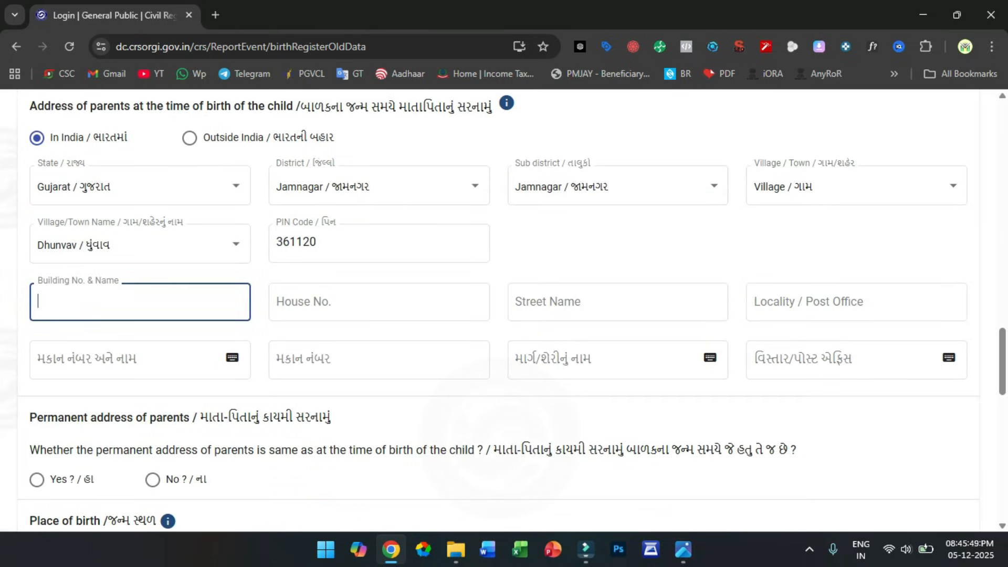
{"action": "left_click", "coordinate": [379, 302]}
{"action": "left_click", "coordinate": [618, 302]}
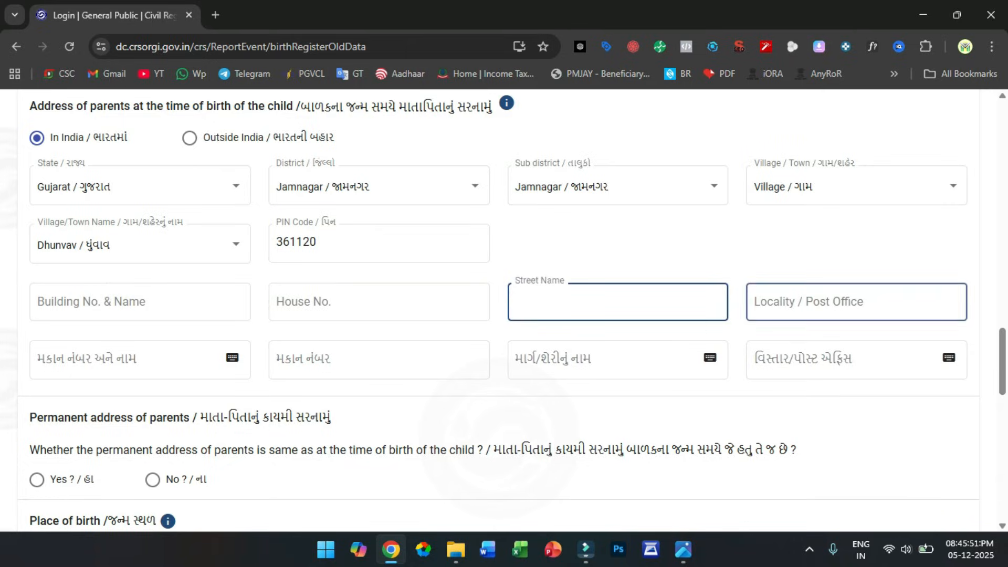
{"action": "left_click", "coordinate": [857, 302]}
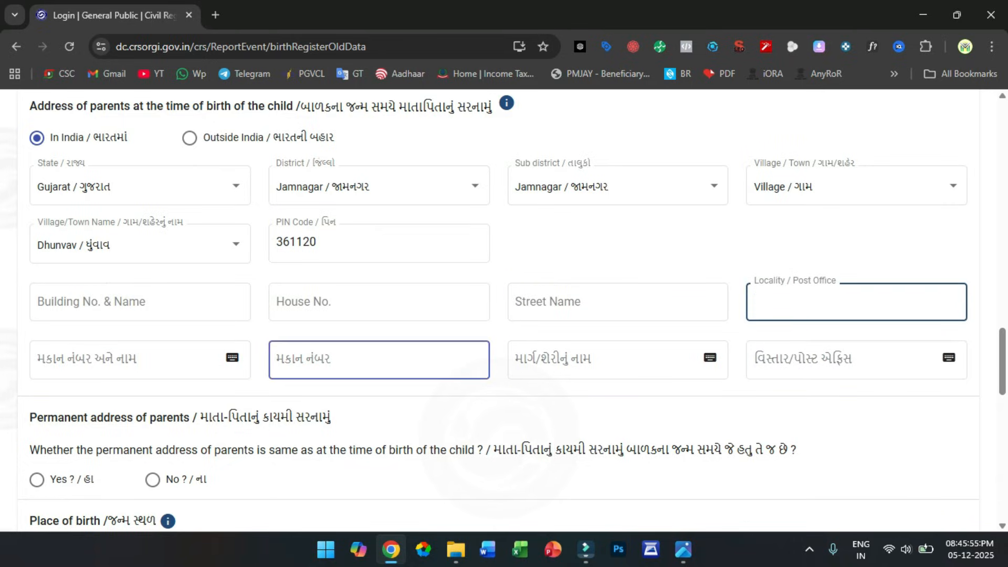
{"action": "left_click", "coordinate": [367, 402]}
Answer Yes that the permanent address is the same as at birth
{"action": "scroll", "coordinate": [505, 310], "scroll_direction": "down", "scroll_amount": 1}
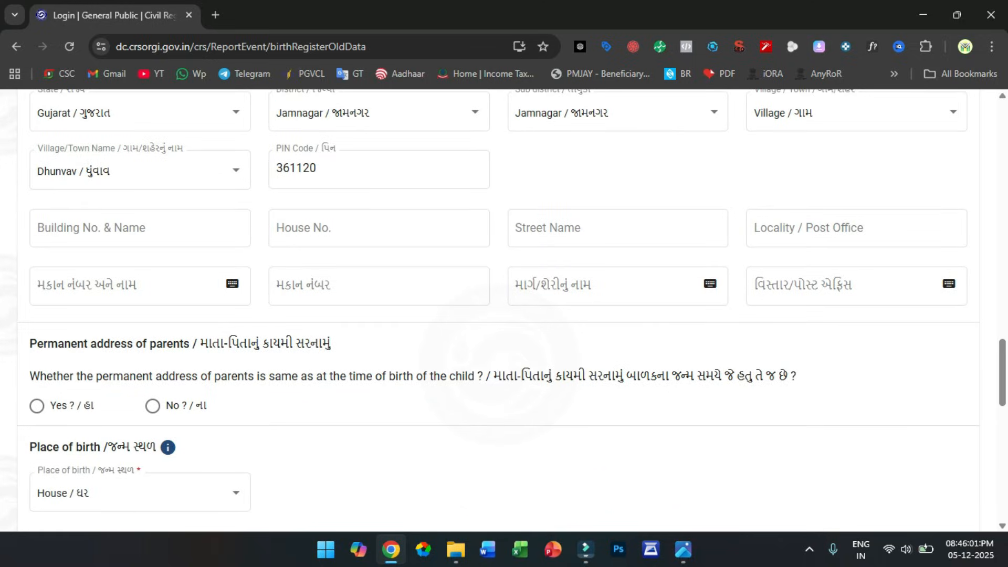
{"action": "scroll", "coordinate": [504, 310], "scroll_direction": "down", "scroll_amount": 1}
{"action": "left_click", "coordinate": [37, 332]}
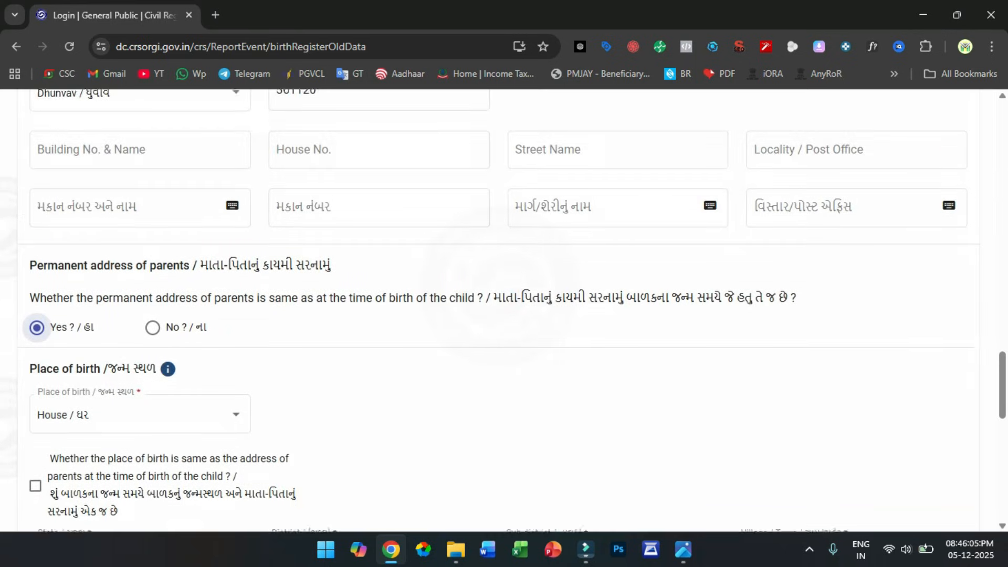
{"action": "scroll", "coordinate": [504, 310], "scroll_direction": "down", "scroll_amount": 1}
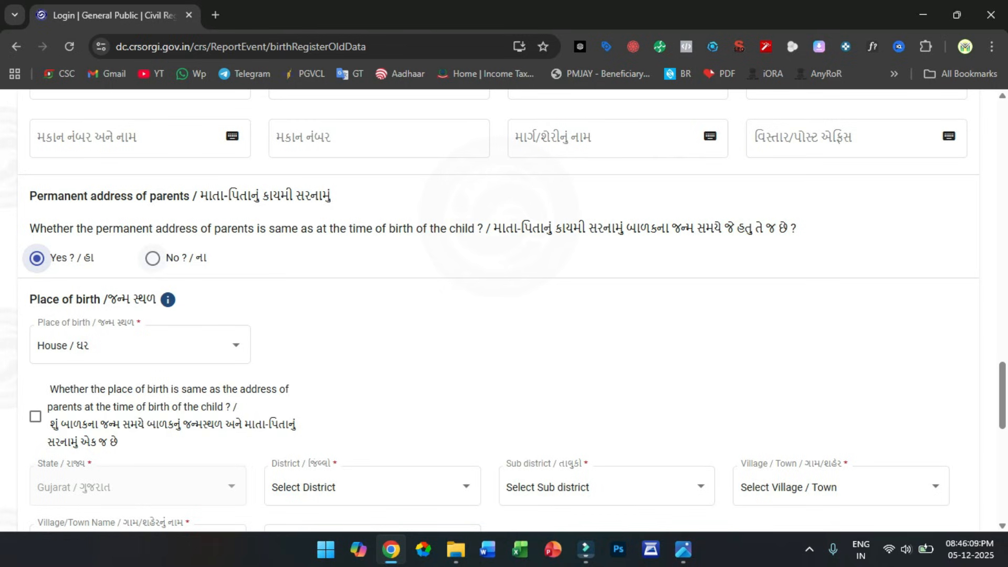
{"action": "scroll", "coordinate": [504, 310], "scroll_direction": "down", "scroll_amount": 1}
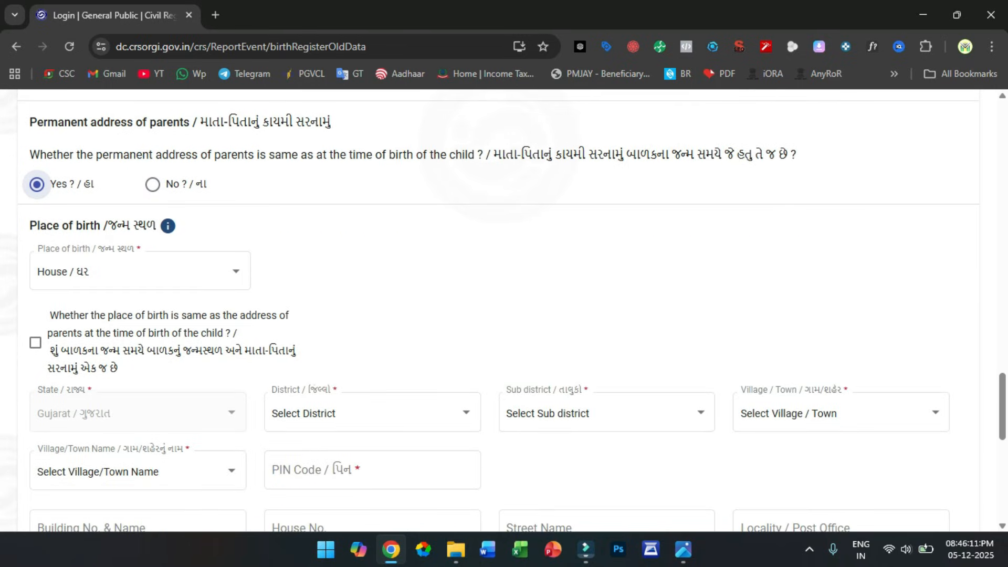
{"action": "left_click", "coordinate": [153, 184]}
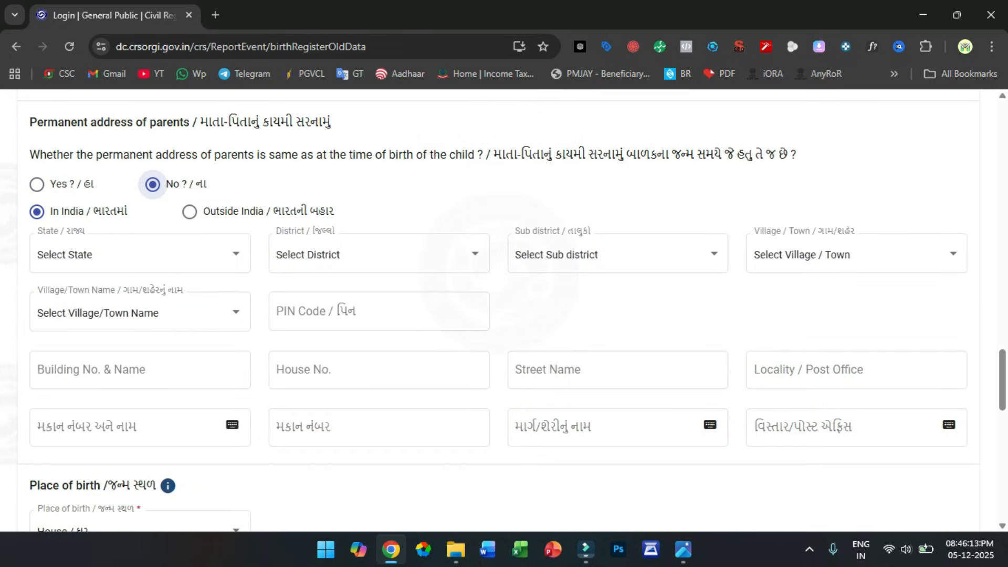
{"action": "left_click", "coordinate": [37, 185]}
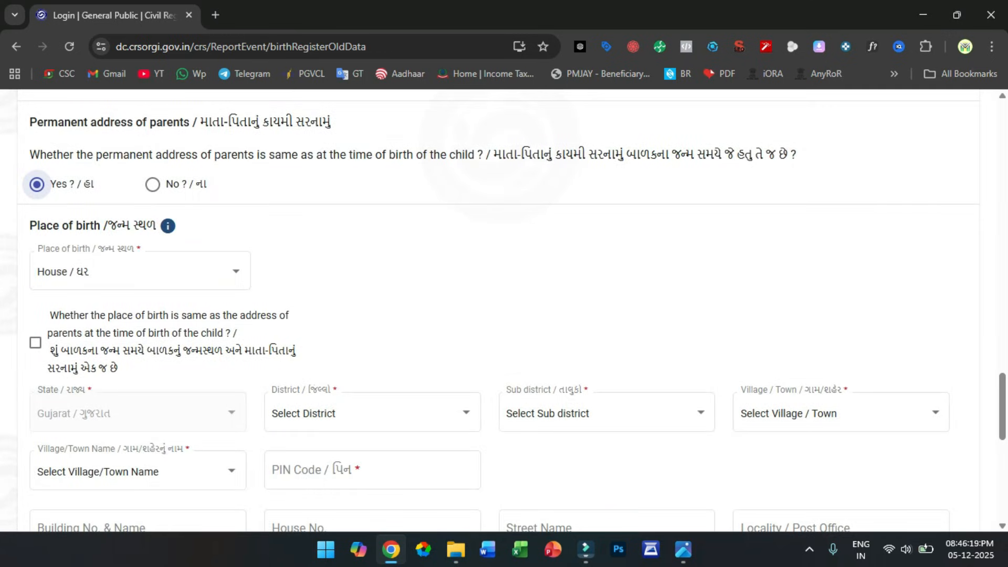
Keep House as the place of birth and copy the parents' address into it
{"action": "left_click", "coordinate": [140, 271]}
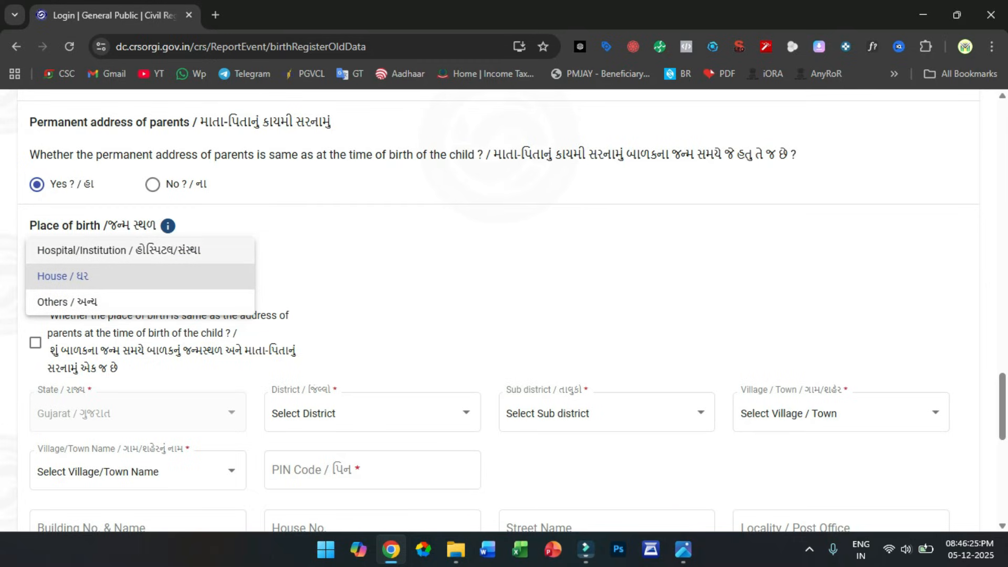
{"action": "left_click", "coordinate": [140, 276]}
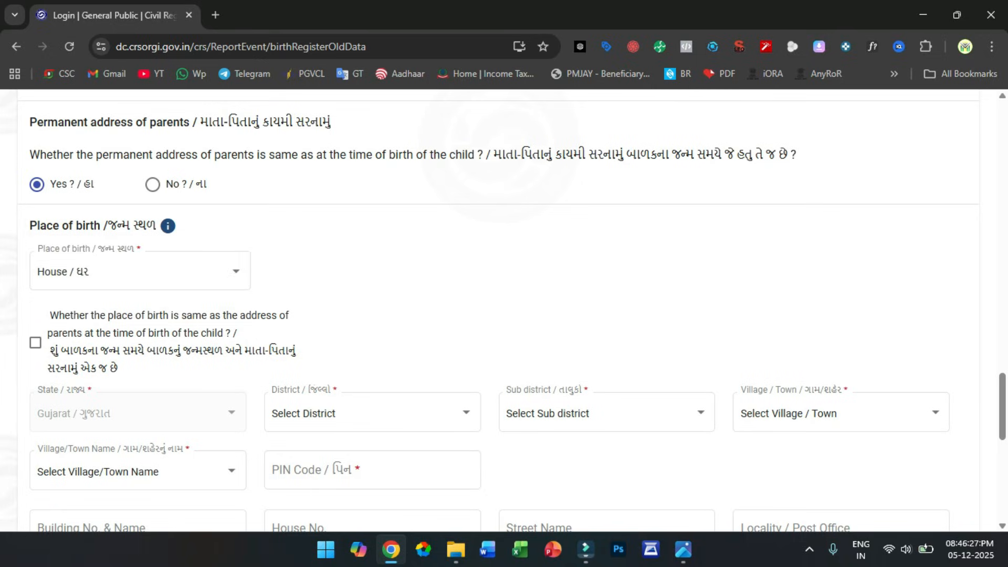
{"action": "scroll", "coordinate": [499, 310], "scroll_direction": "down", "scroll_amount": 1}
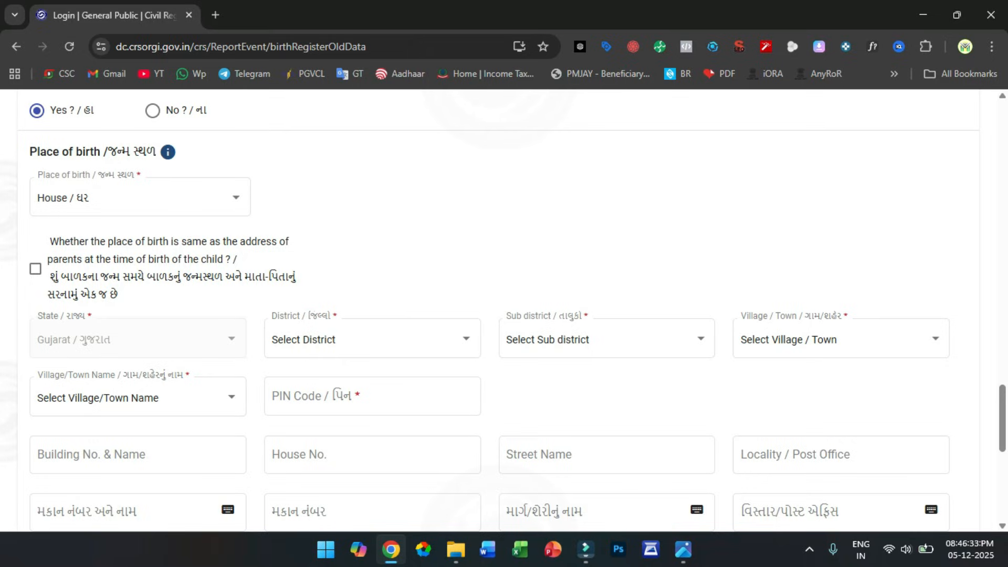
{"action": "left_click", "coordinate": [35, 269]}
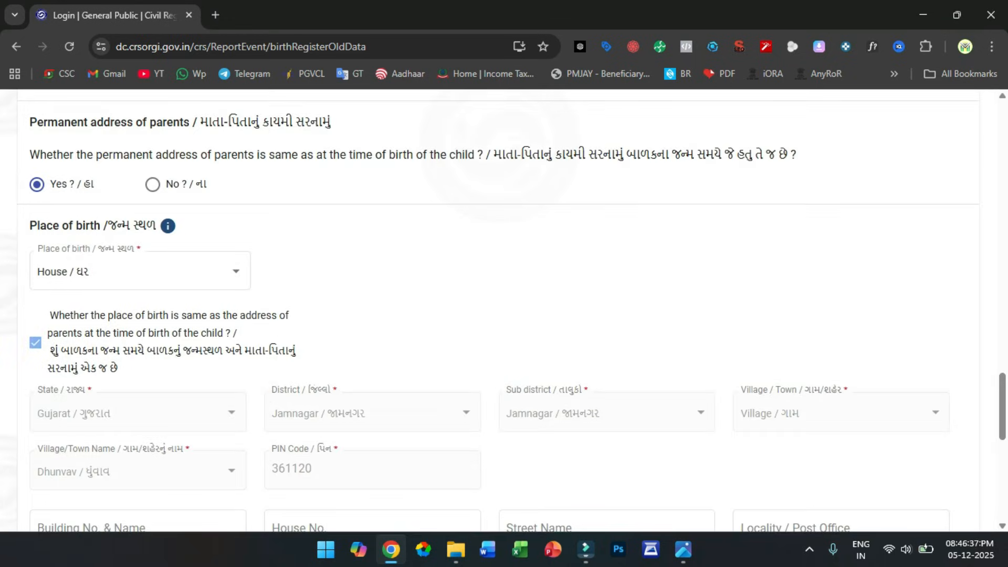
{"action": "scroll", "coordinate": [505, 310], "scroll_direction": "down", "scroll_amount": 4}
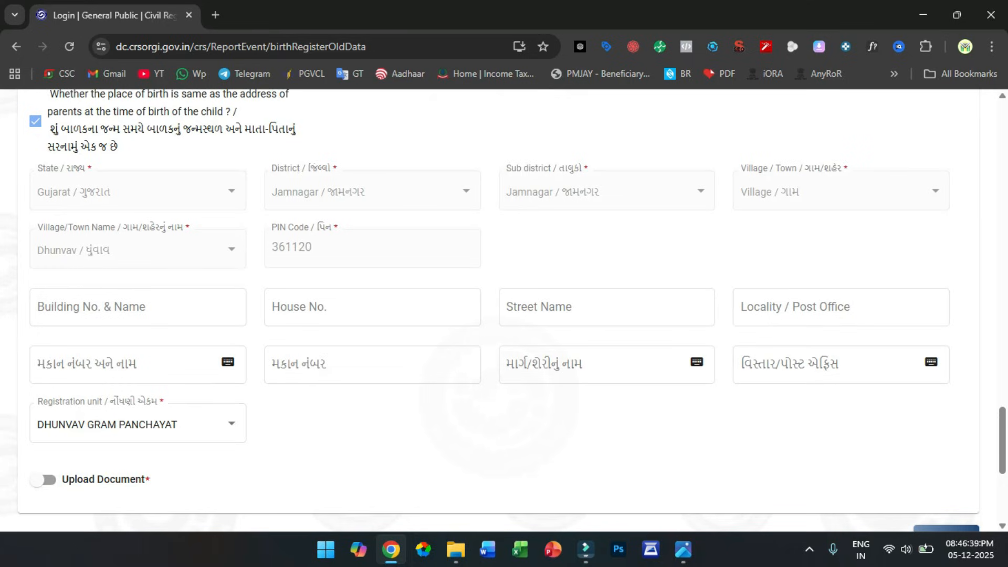
{"action": "left_click", "coordinate": [138, 307]}
{"action": "scroll", "coordinate": [505, 310], "scroll_direction": "down", "scroll_amount": 1}
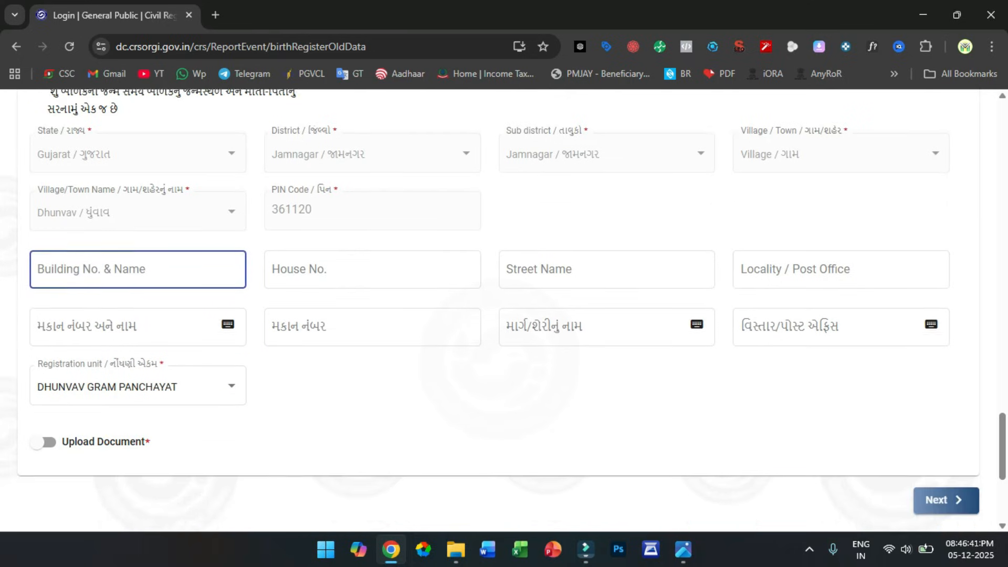
{"action": "scroll", "coordinate": [137, 278], "scroll_direction": "down", "scroll_amount": 2}
{"action": "left_click", "coordinate": [138, 277]}
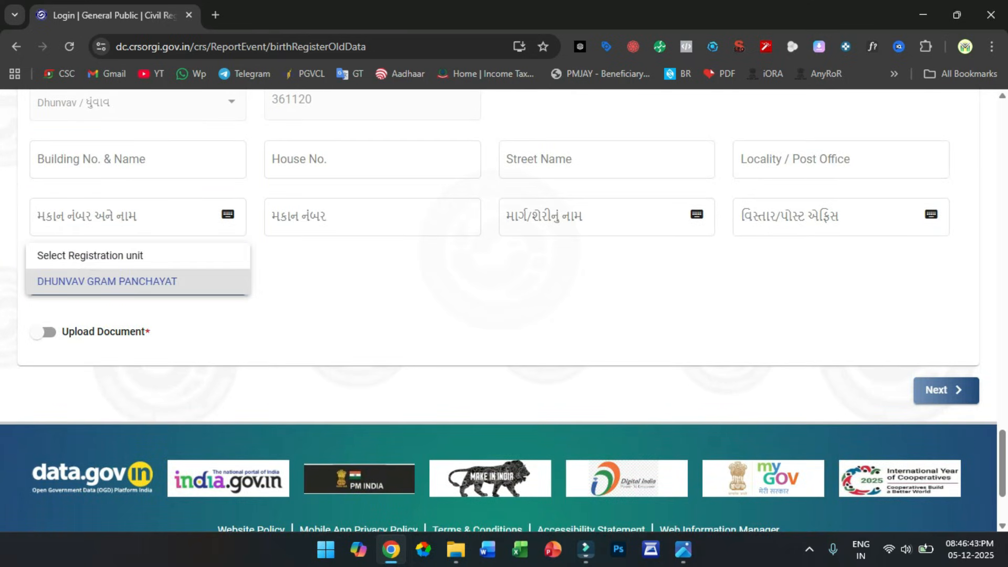
{"action": "left_click", "coordinate": [137, 282]}
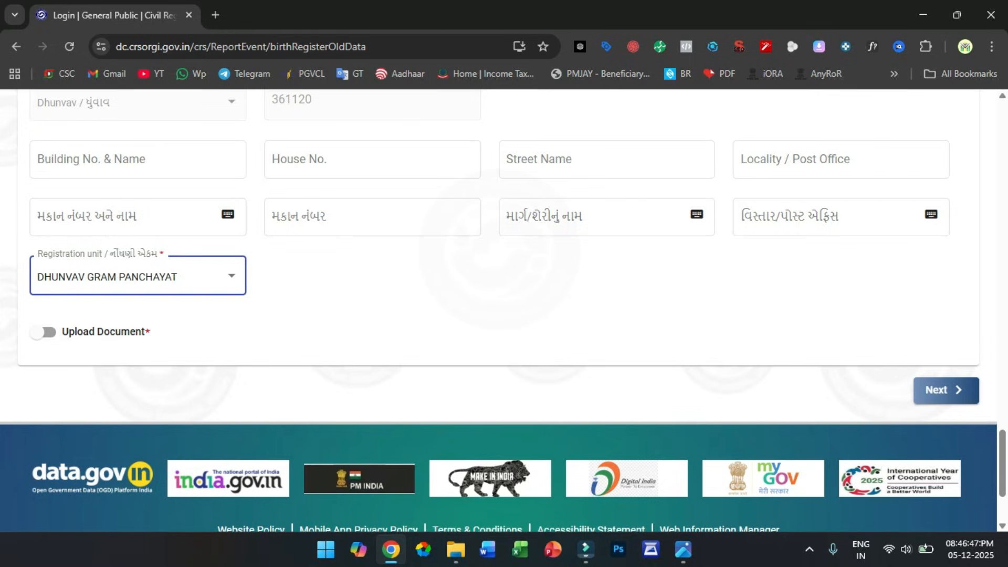
{"action": "left_click", "coordinate": [138, 276]}
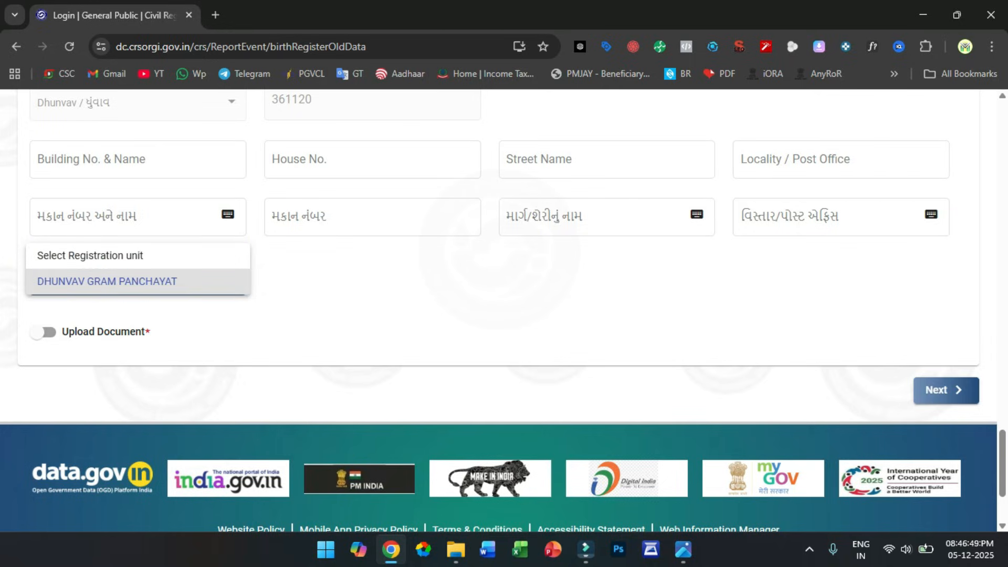
{"action": "key", "text": "Return"}
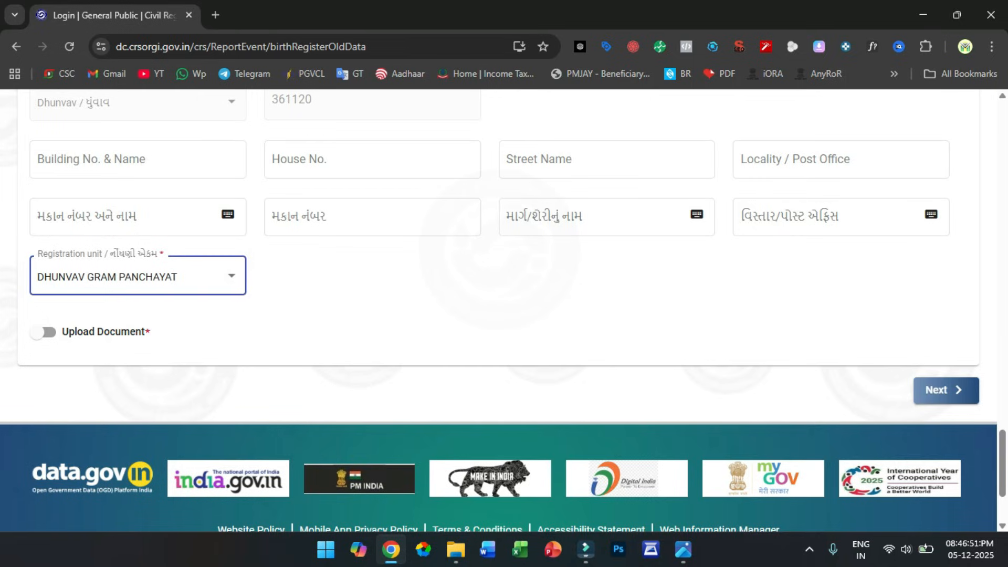
{"action": "left_click", "coordinate": [138, 273]}
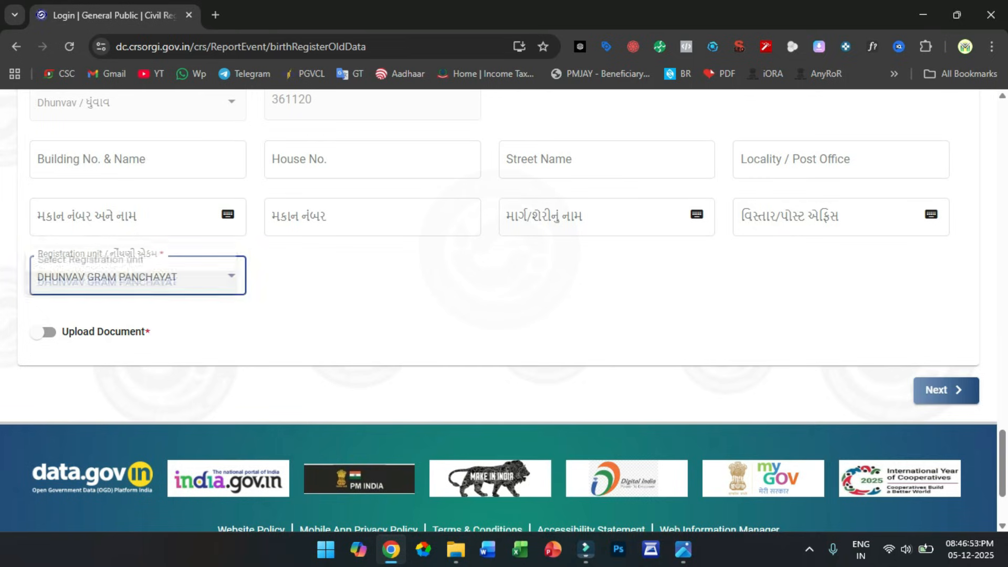
{"action": "key", "text": "Return"}
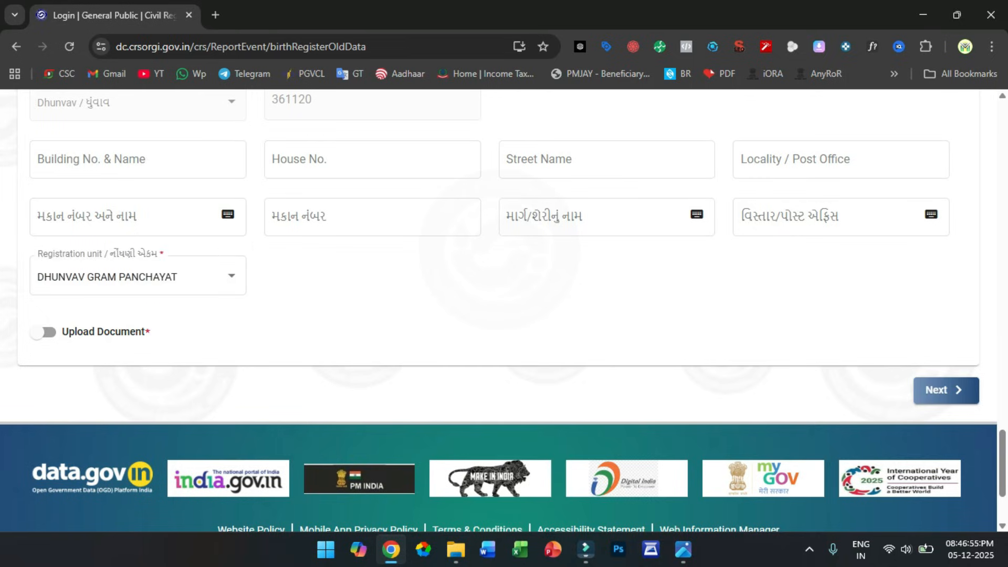
{"action": "left_click", "coordinate": [37, 332]}
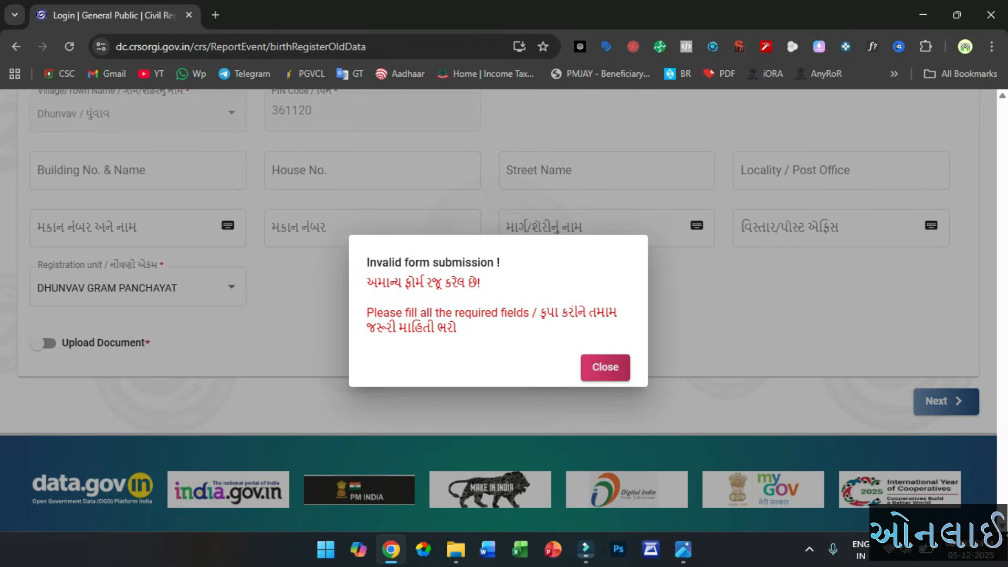
{"action": "key", "text": "Escape"}
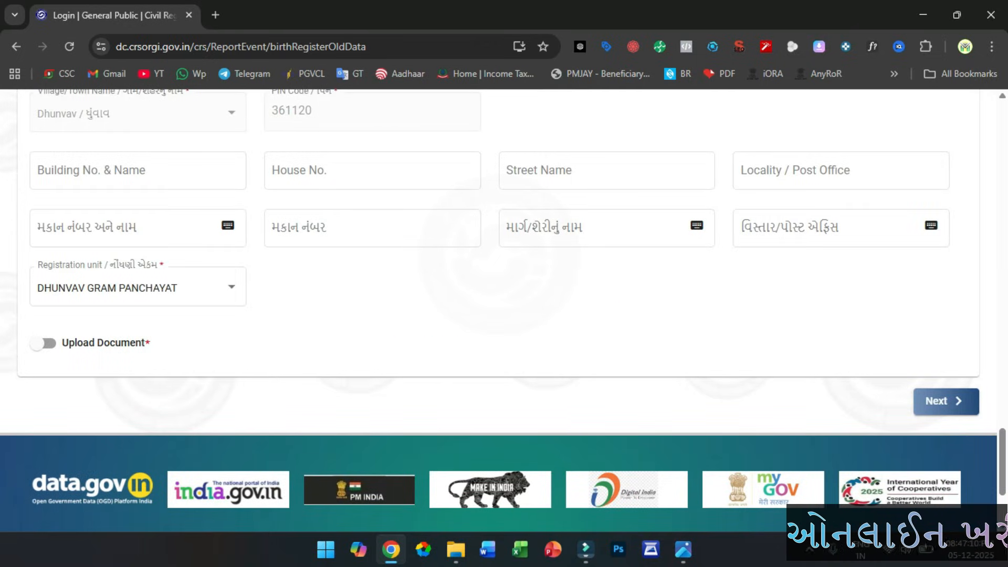
{"action": "left_click", "coordinate": [38, 343]}
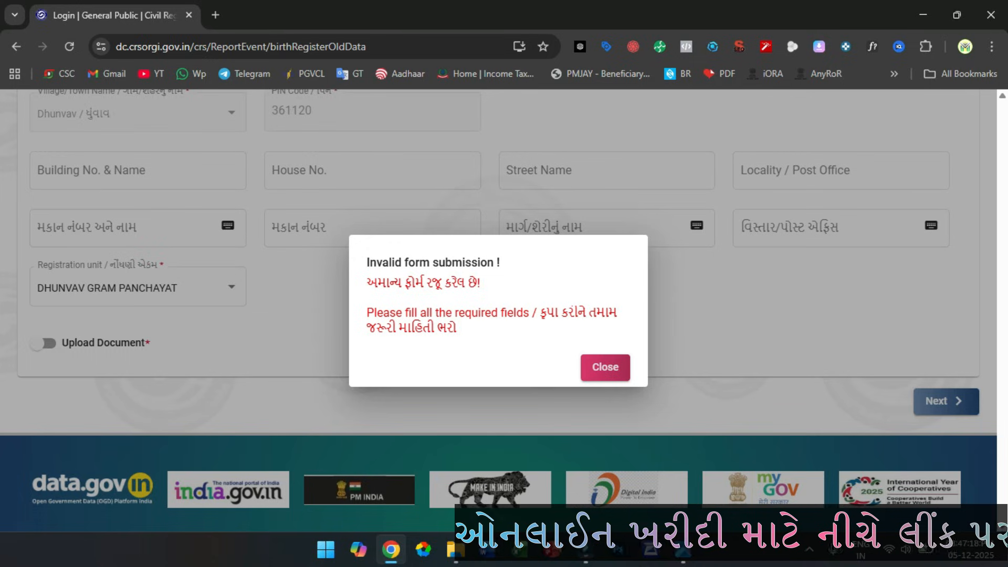
{"action": "left_click", "coordinate": [606, 368]}
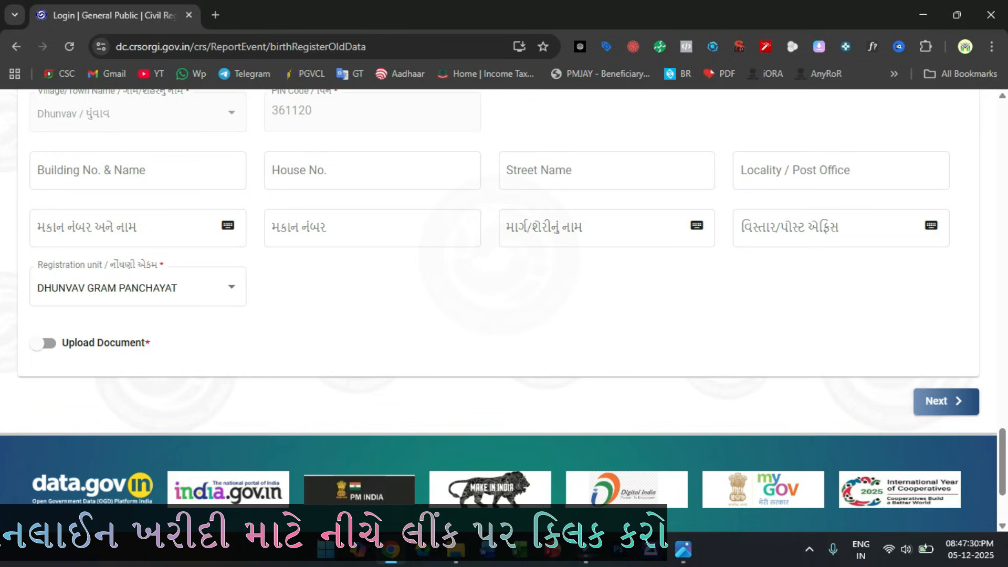
{"action": "scroll", "coordinate": [504, 303], "scroll_direction": "up", "scroll_amount": 2}
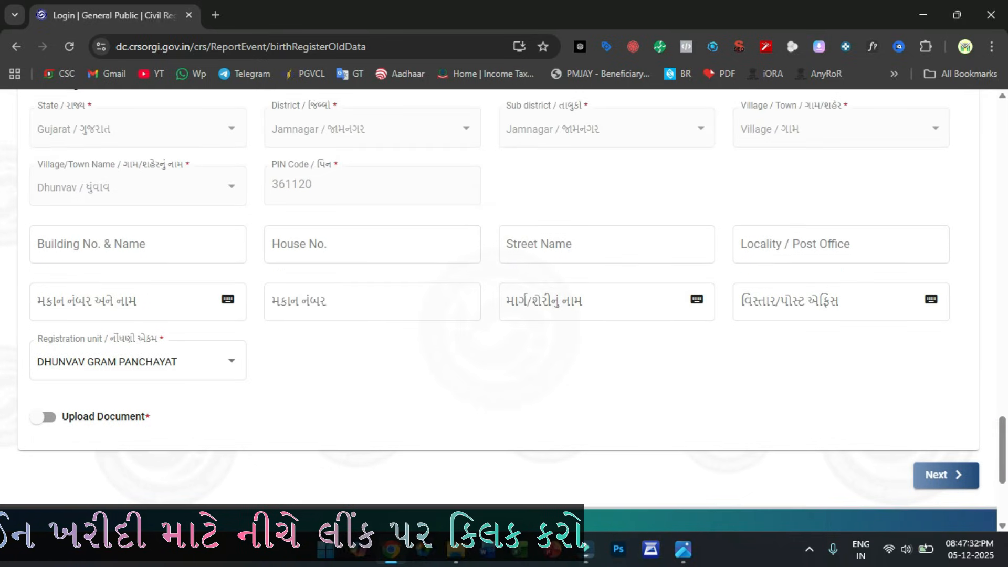
Set the Document Type to Old Birth Supporting Document
{"action": "scroll", "coordinate": [504, 303], "scroll_direction": "up", "scroll_amount": 3}
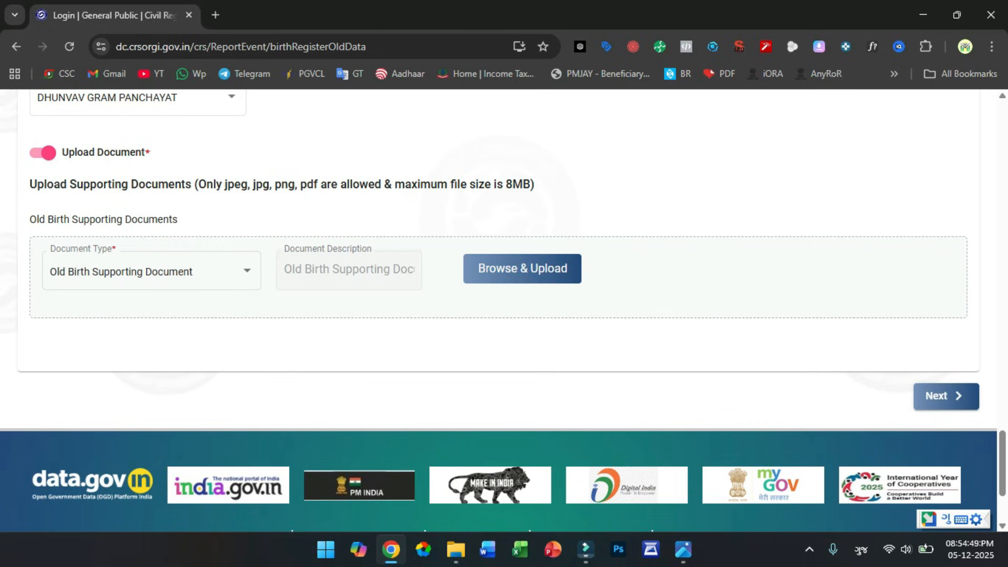
{"action": "left_click", "coordinate": [152, 271]}
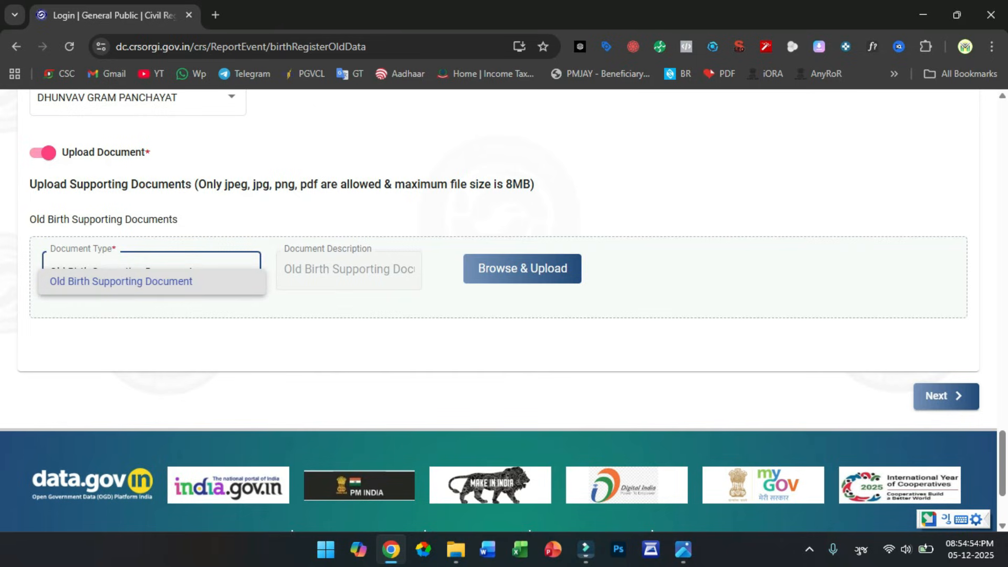
{"action": "left_click", "coordinate": [166, 282]}
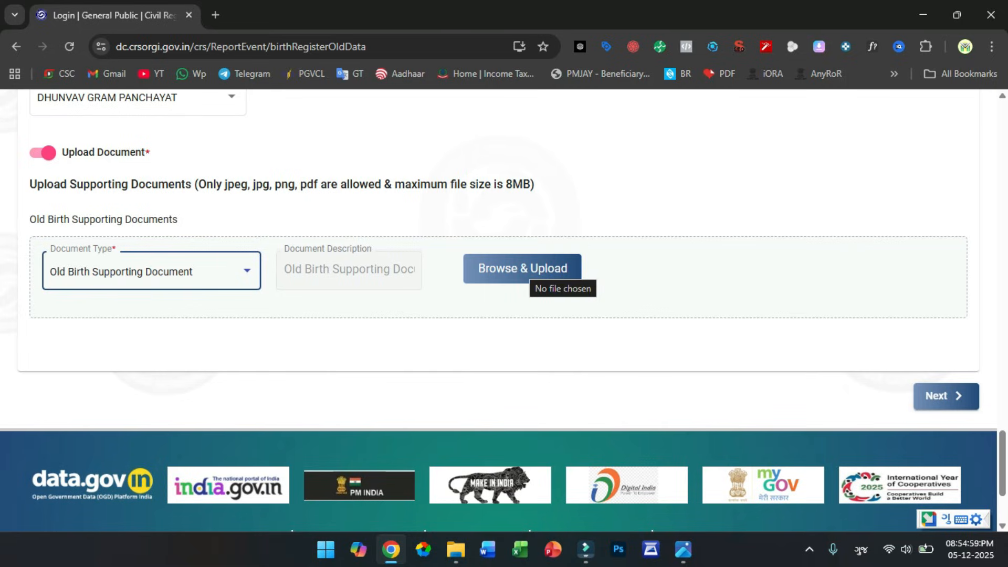
Browse for the birth certificate image, navigating into the CSC folder on drive D
{"action": "left_click", "coordinate": [527, 274]}
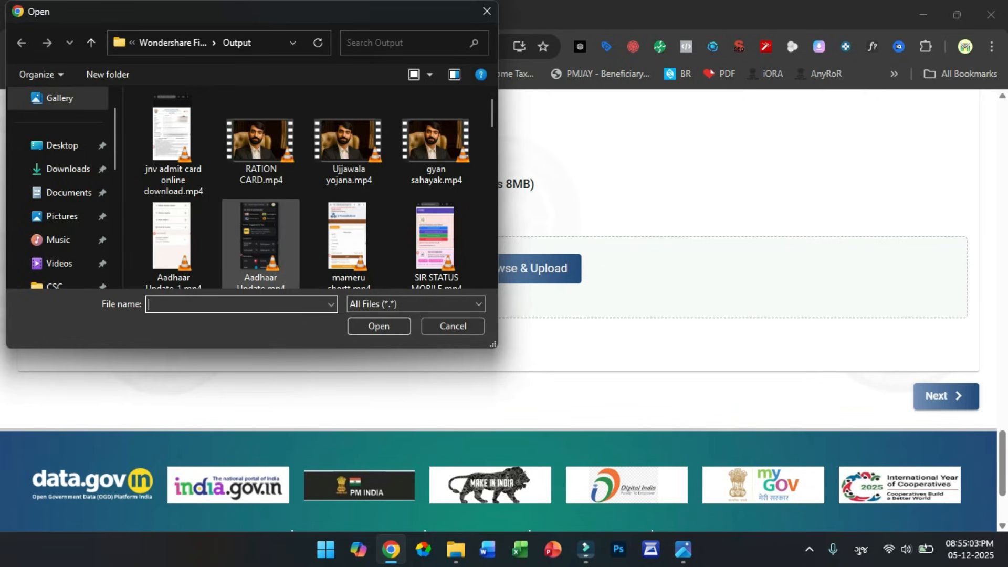
{"action": "scroll", "coordinate": [261, 244], "scroll_direction": "down", "scroll_amount": 4}
{"action": "scroll", "coordinate": [261, 244], "scroll_direction": "up", "scroll_amount": 4}
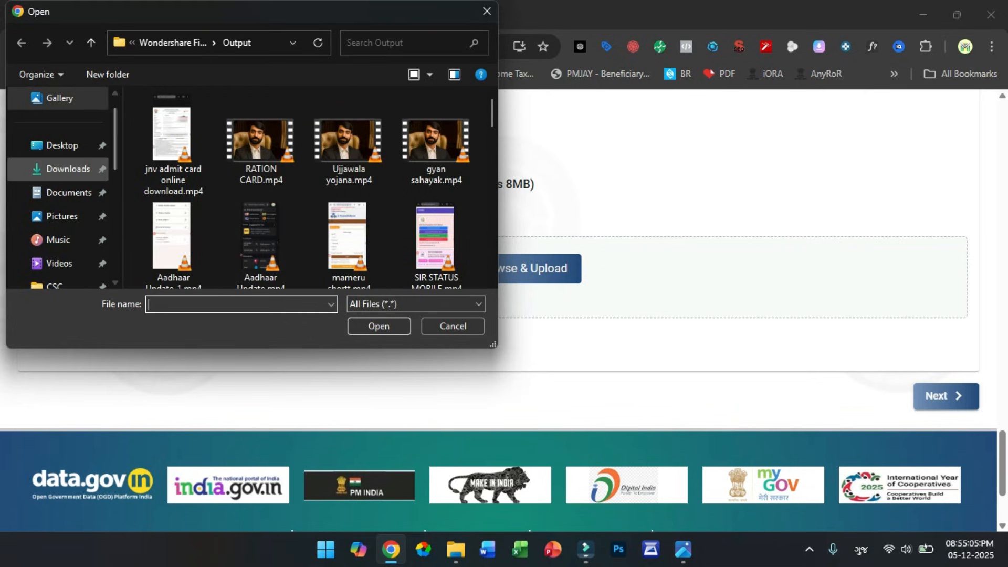
{"action": "scroll", "coordinate": [58, 189], "scroll_direction": "down", "scroll_amount": 1}
{"action": "scroll", "coordinate": [57, 169], "scroll_direction": "down", "scroll_amount": 1}
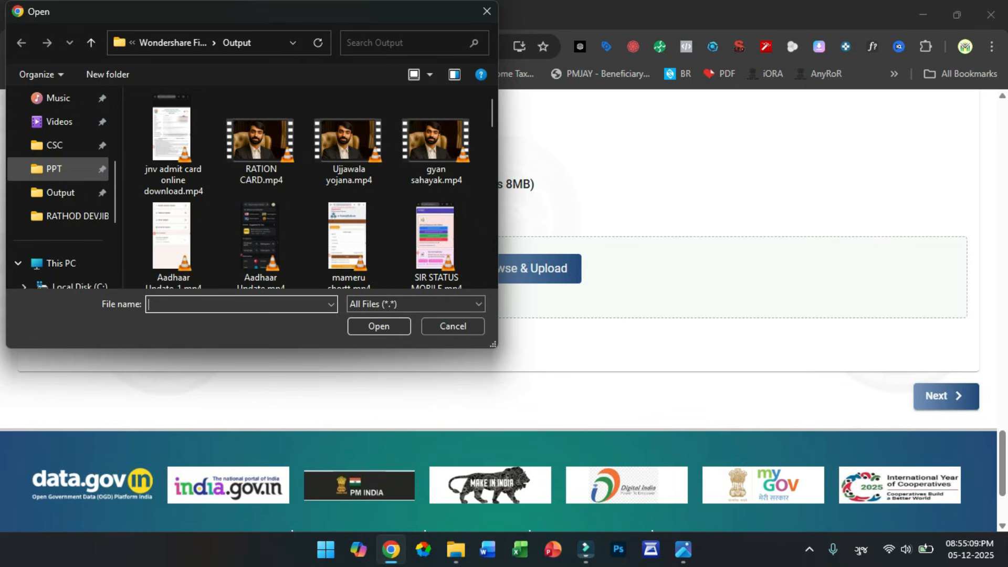
{"action": "left_click", "coordinate": [58, 168]}
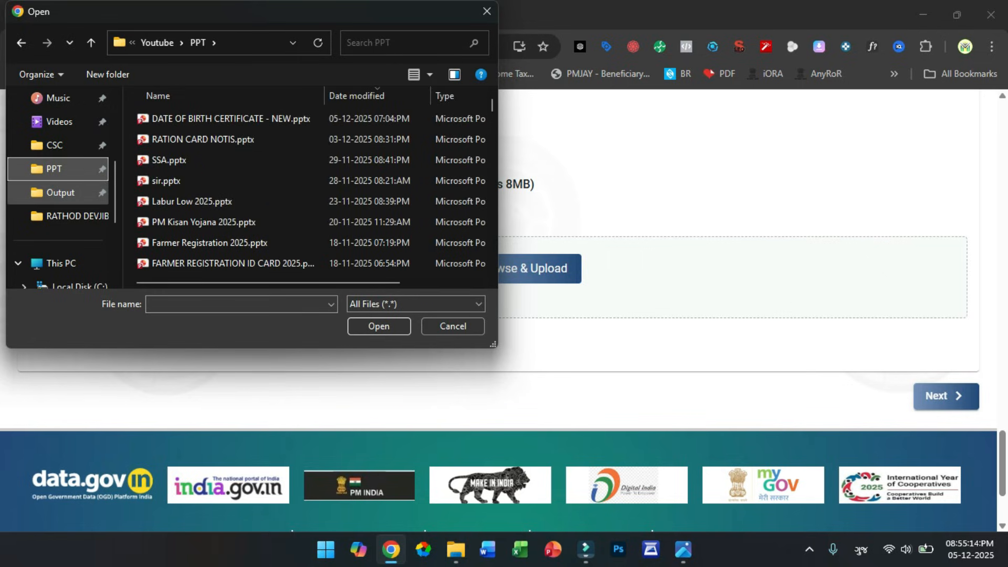
{"action": "left_click", "coordinate": [54, 145]}
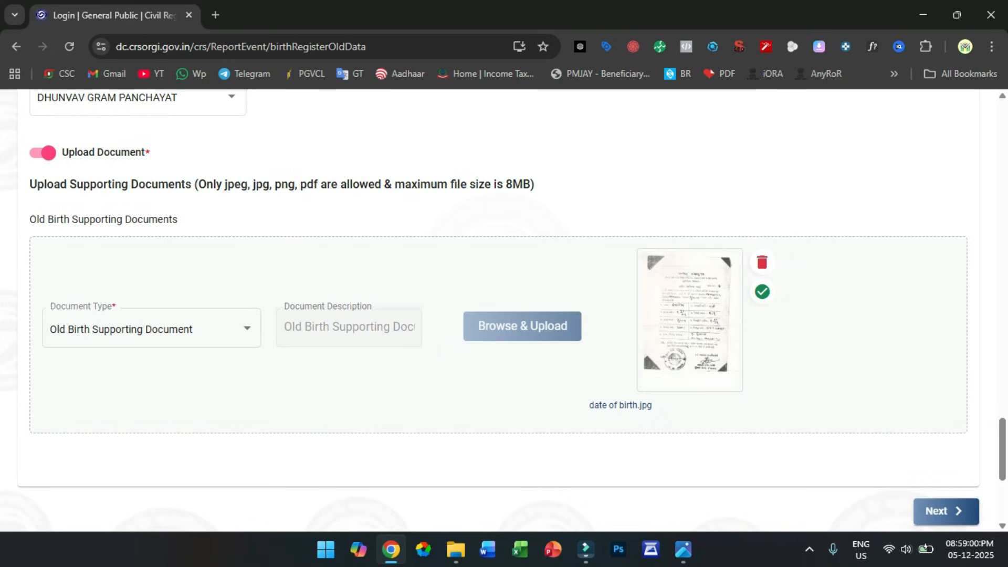
Save the form with Next, review the summary, and tick the correctness declaration checkbox
{"action": "left_click", "coordinate": [937, 507]}
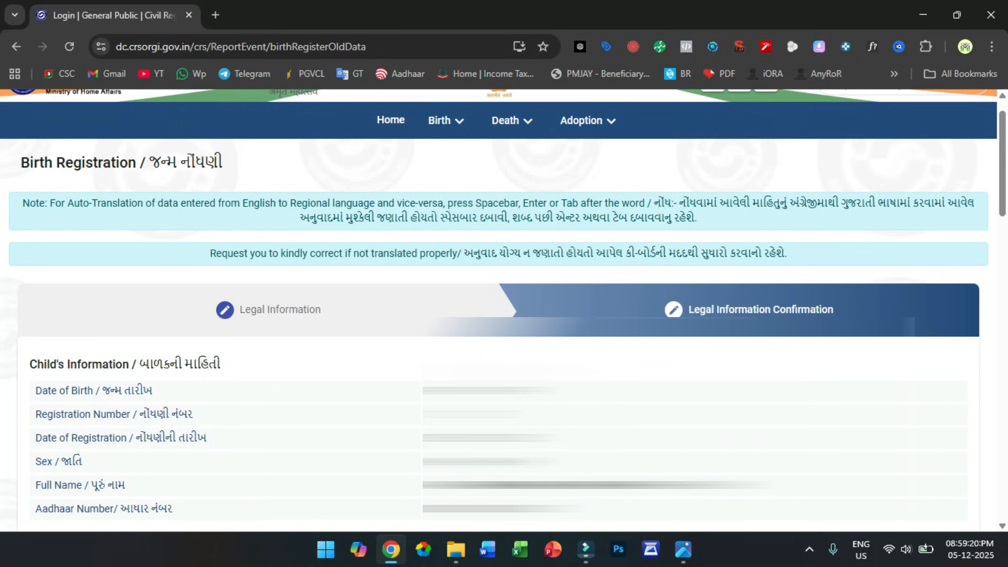
{"action": "scroll", "coordinate": [504, 310], "scroll_direction": "down", "scroll_amount": 12}
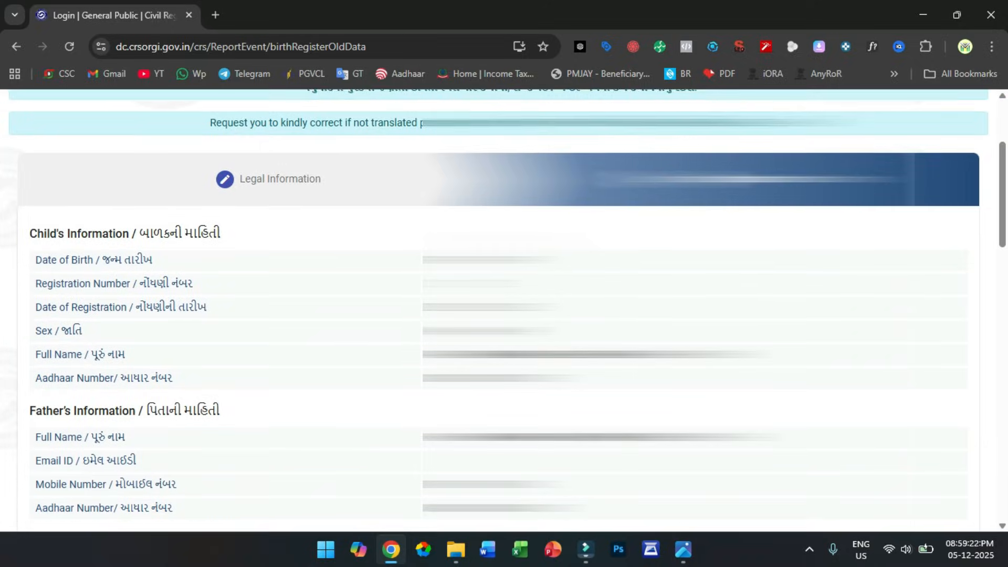
{"action": "scroll", "coordinate": [505, 310], "scroll_direction": "down", "scroll_amount": 8}
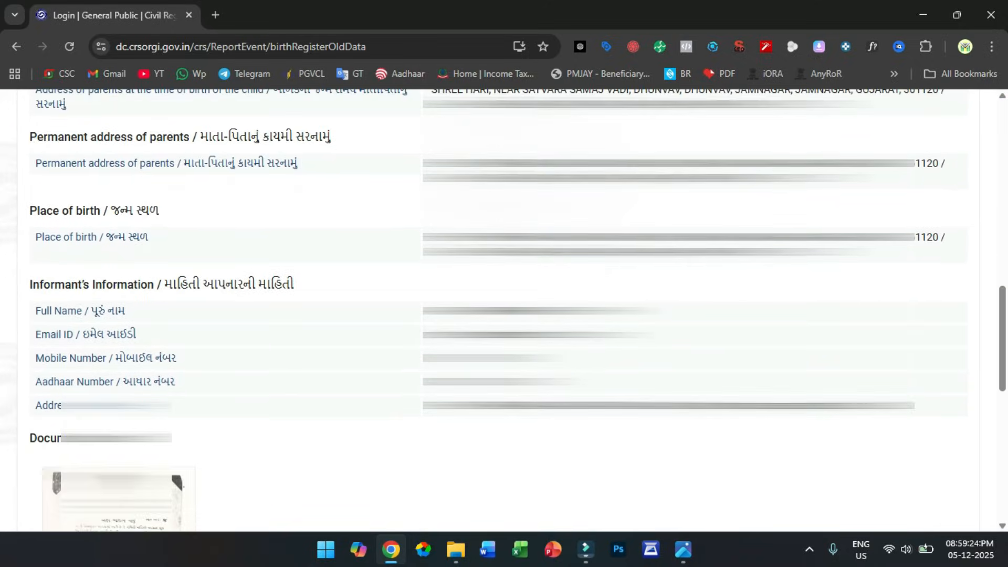
{"action": "scroll", "coordinate": [504, 309], "scroll_direction": "down", "scroll_amount": 3}
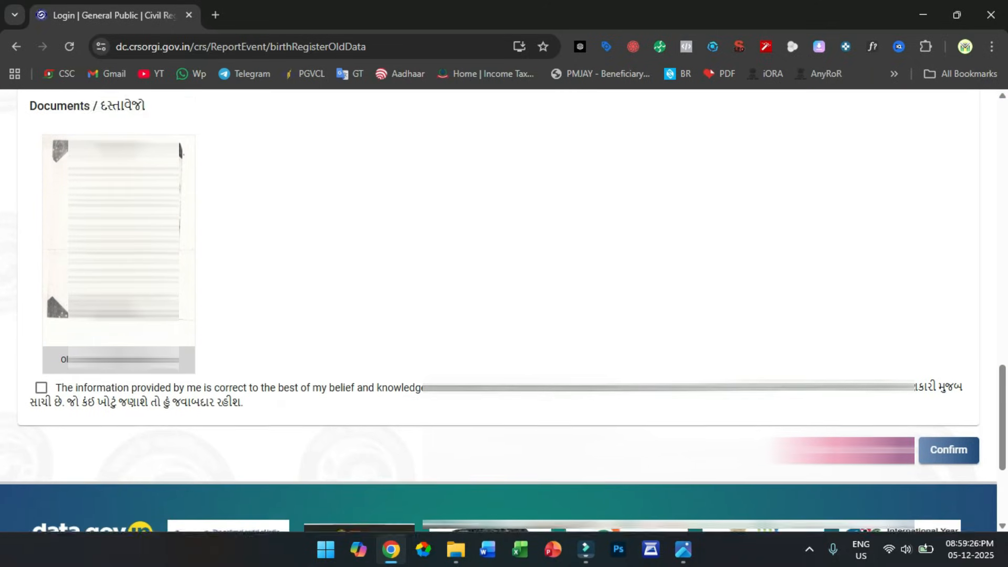
{"action": "left_click", "coordinate": [41, 277]}
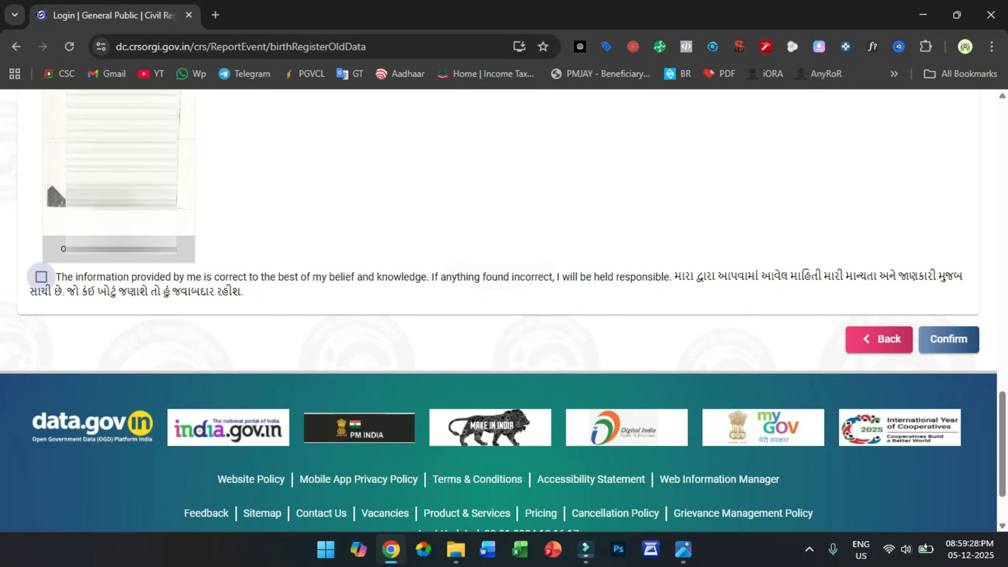
{"action": "scroll", "coordinate": [504, 309], "scroll_direction": "down", "scroll_amount": 1}
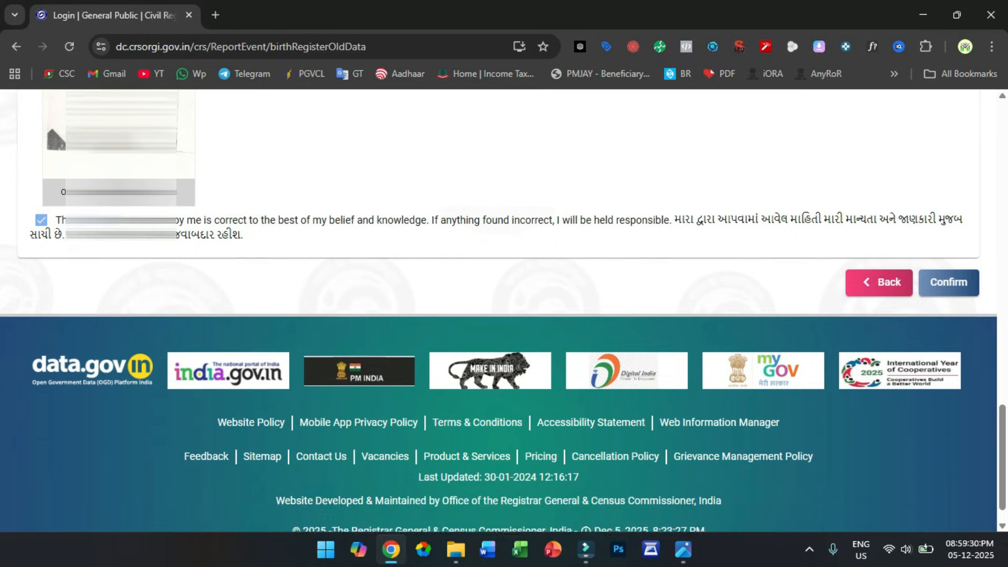